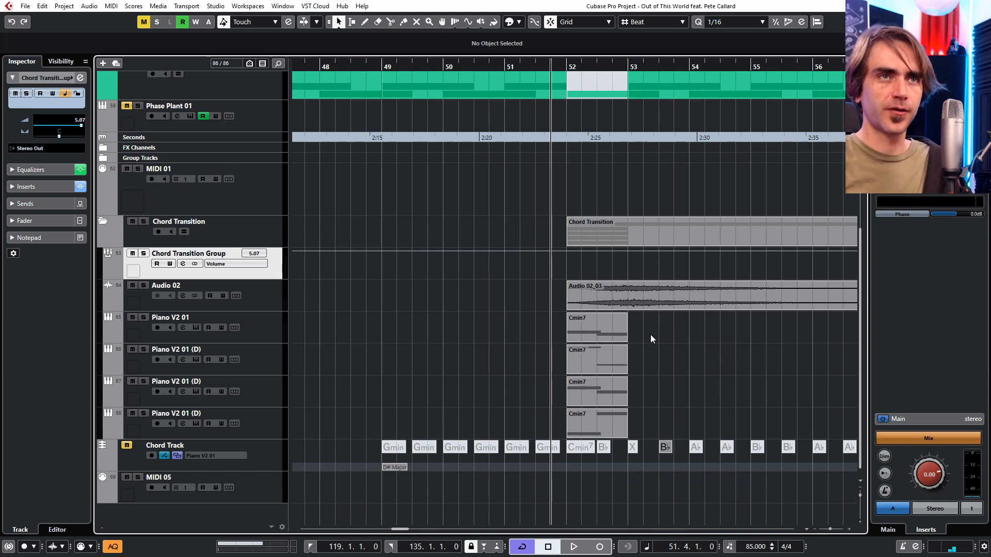
- Open the Vital instrument of the first Piano V2 01 track, examine its glide settings, and close it
scroll(646, 338, right, 2)
scroll(554, 361, up, 3)
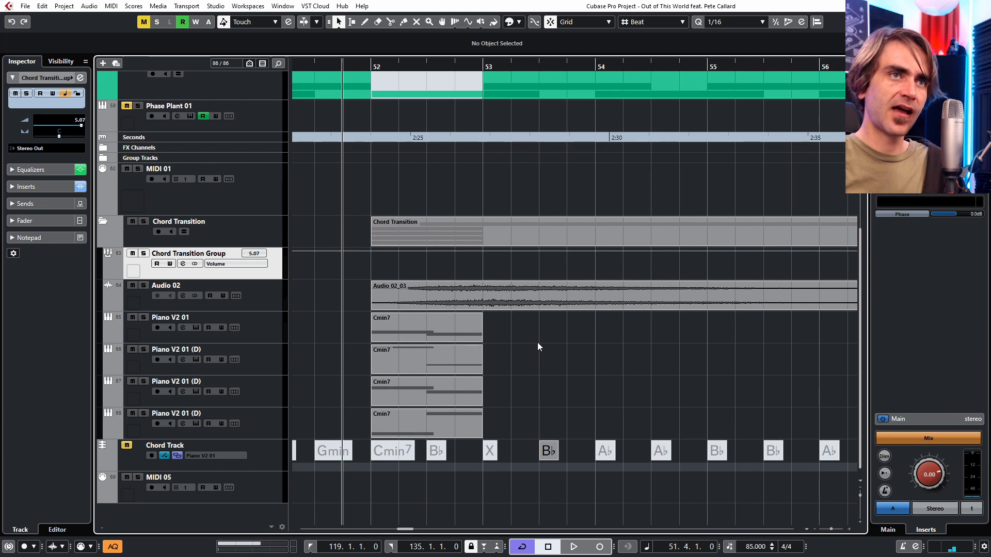
click(392, 328)
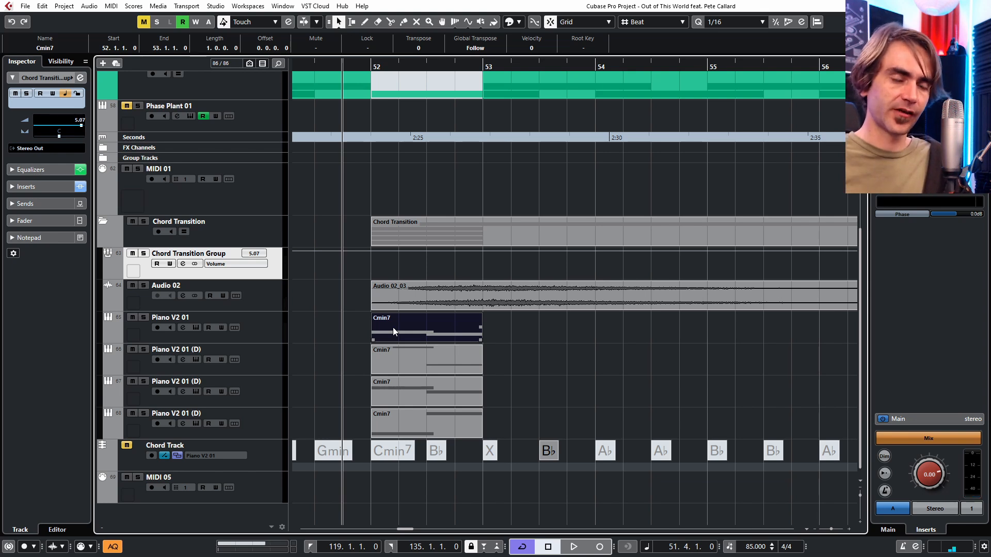
click(243, 316)
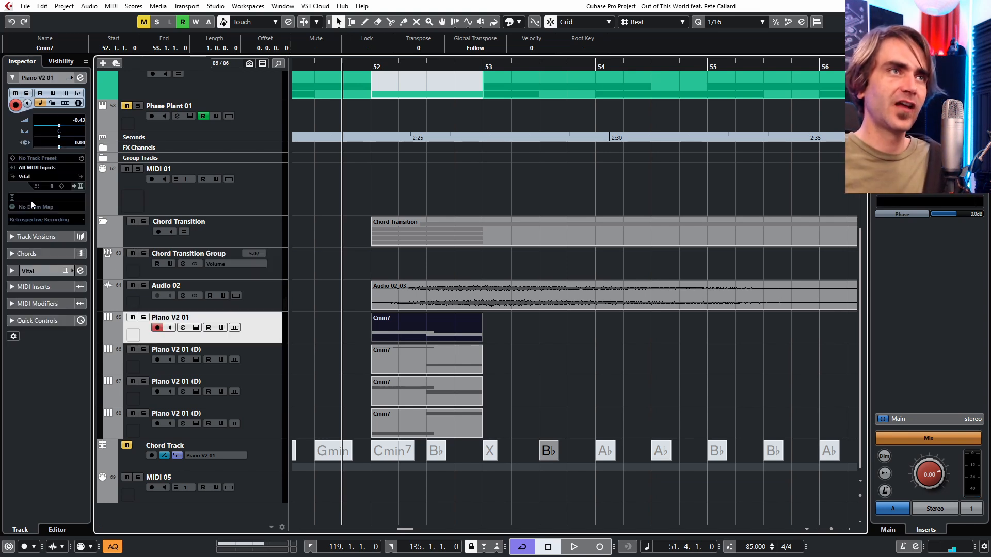
click(80, 186)
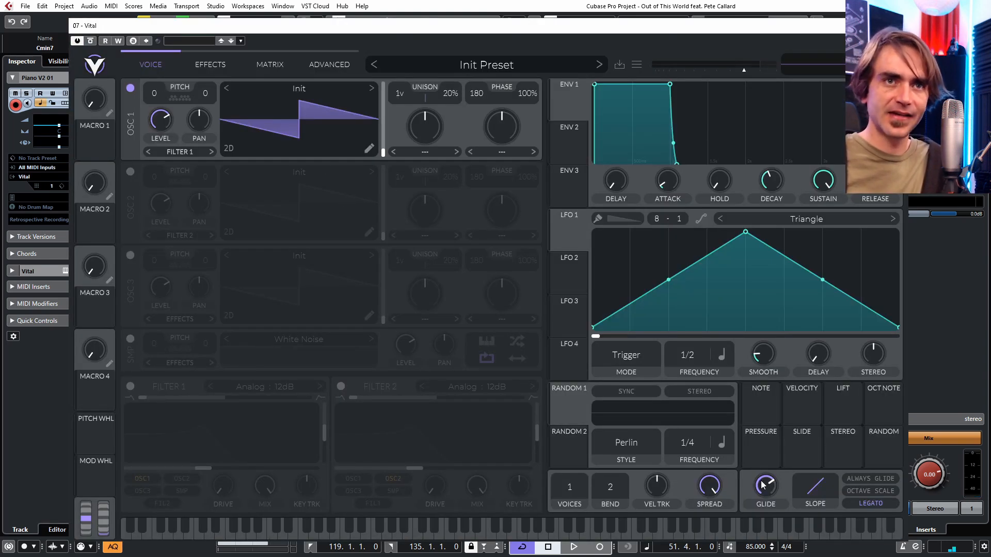
click(897, 26)
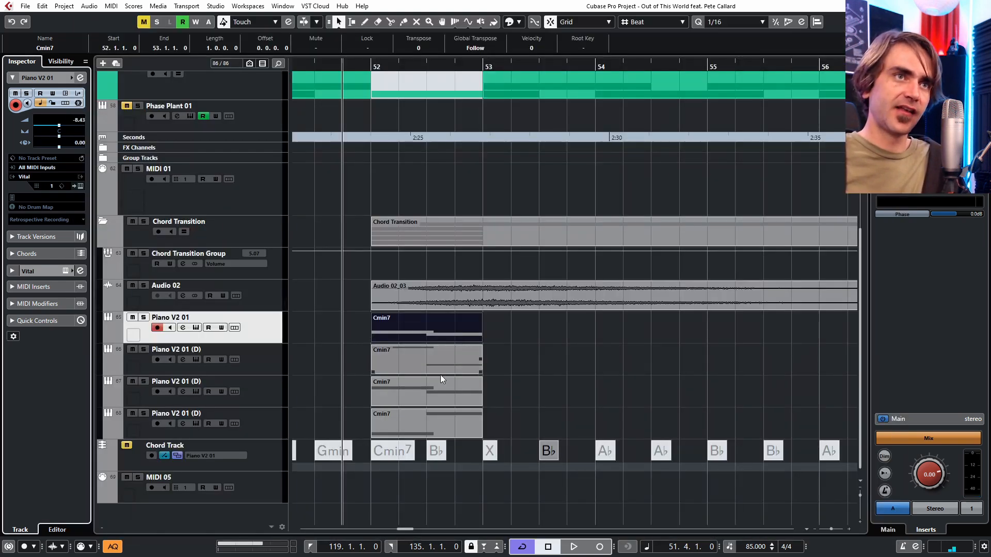
- Solo the four Piano V2 01 tracks in the Chord Transition folder and play back their Cmin7 parts at bar 52
click(268, 358)
click(270, 388)
click(144, 317)
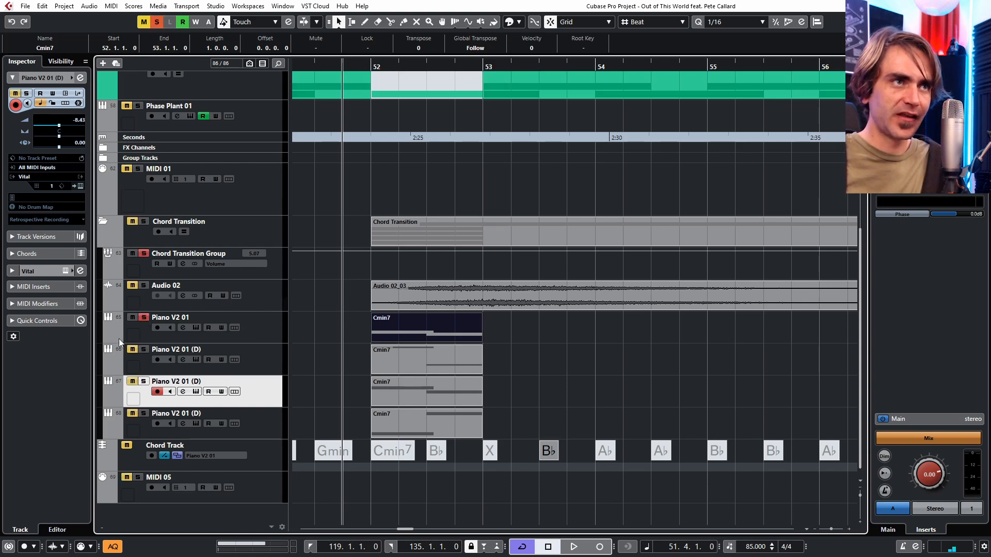
click(144, 349)
click(143, 382)
click(144, 413)
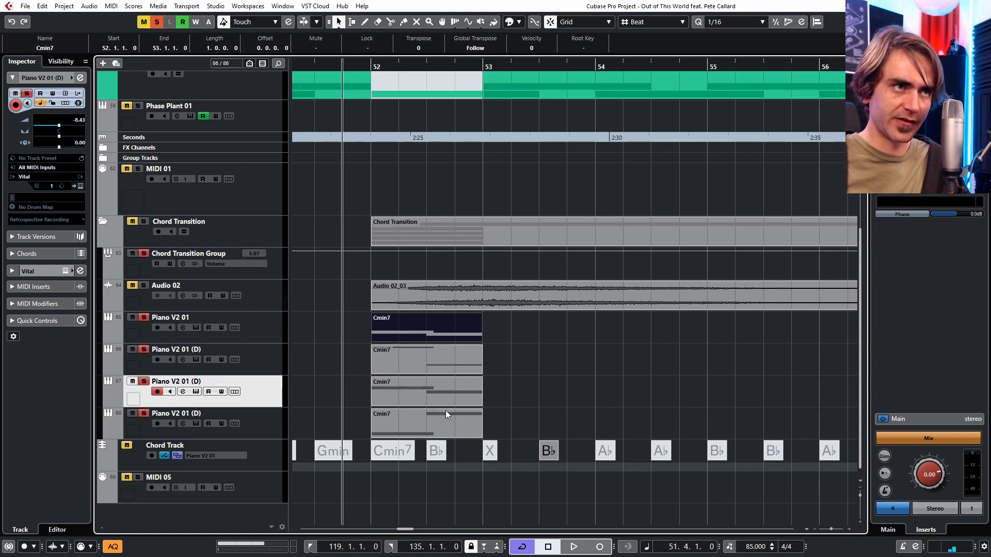
click(563, 383)
key(space)
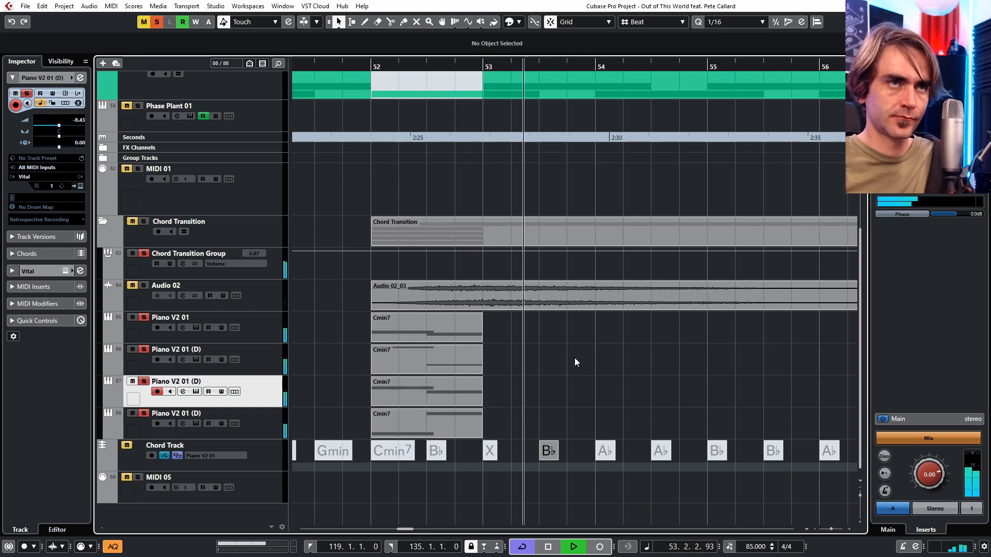
key(space)
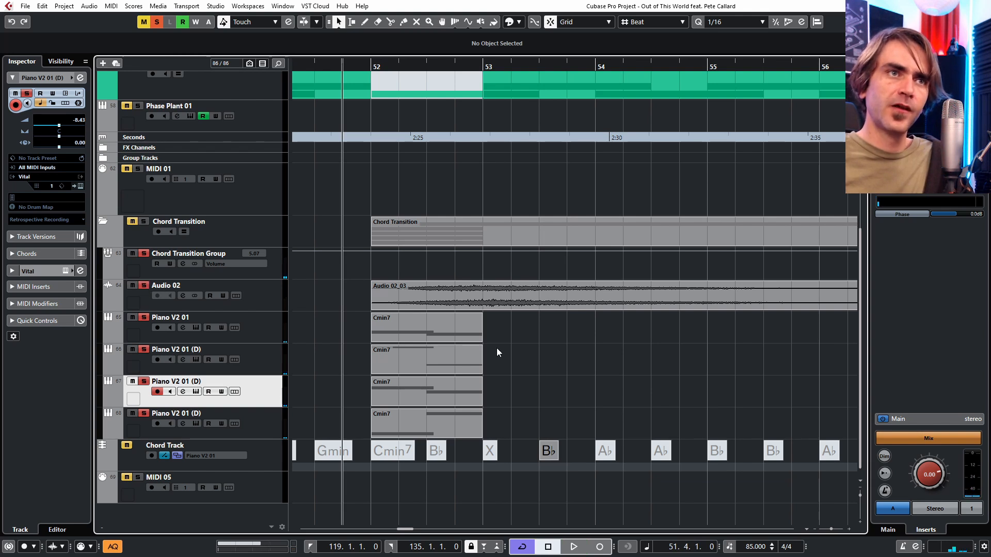
click(432, 324)
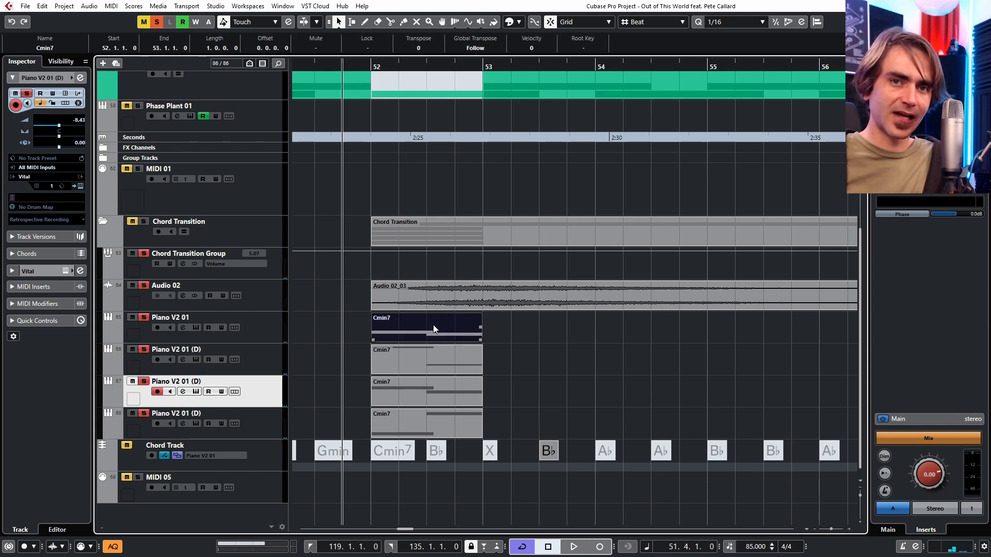
click(415, 362)
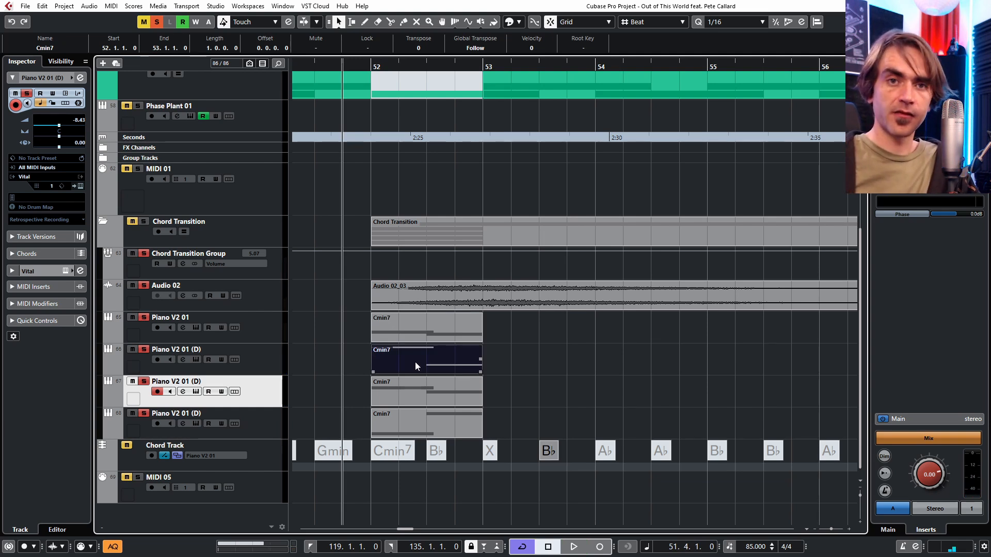
double_click(436, 335)
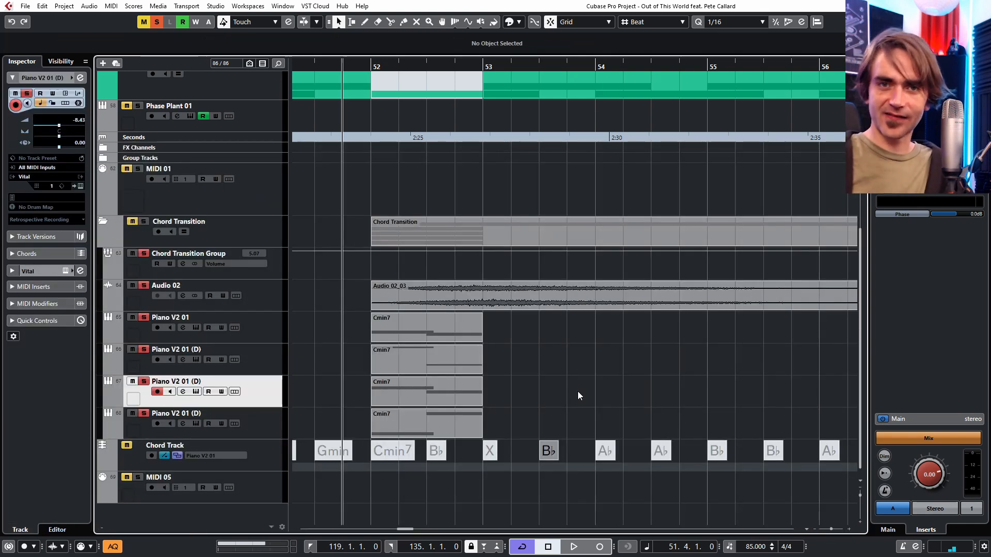
- Deactivate all solo states and collapse the Chord Transition folder track
key(g)
key(g)
key(g)
key(g)
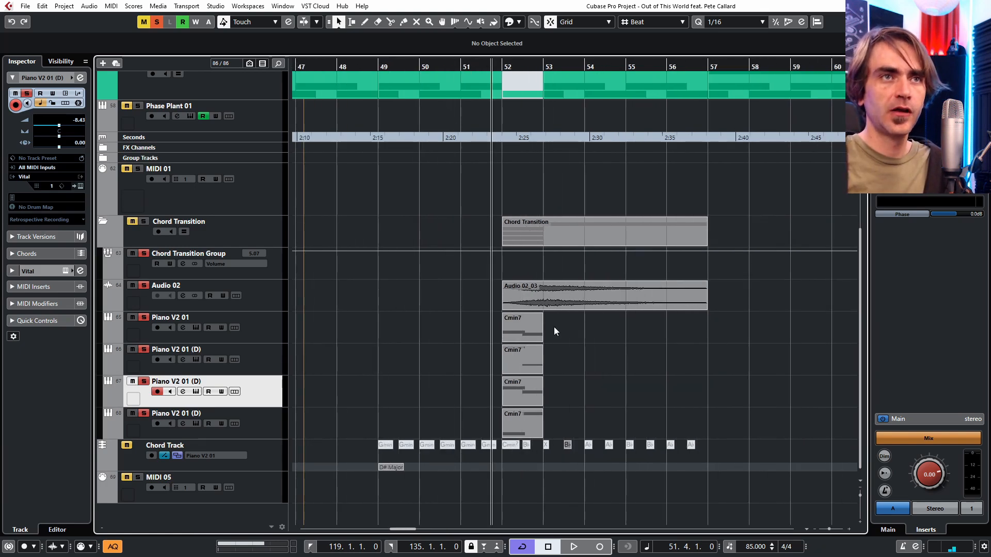
scroll(553, 326, right, 2)
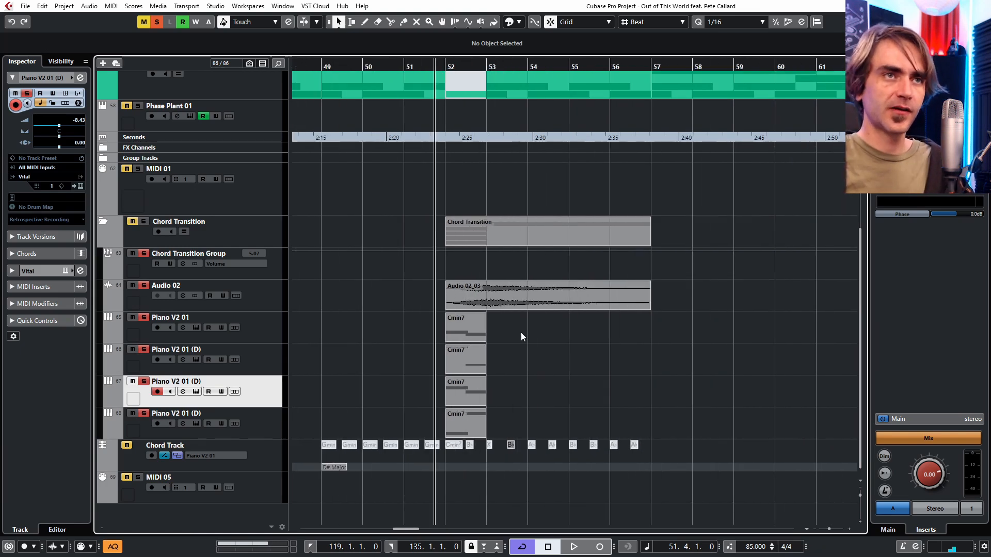
click(158, 21)
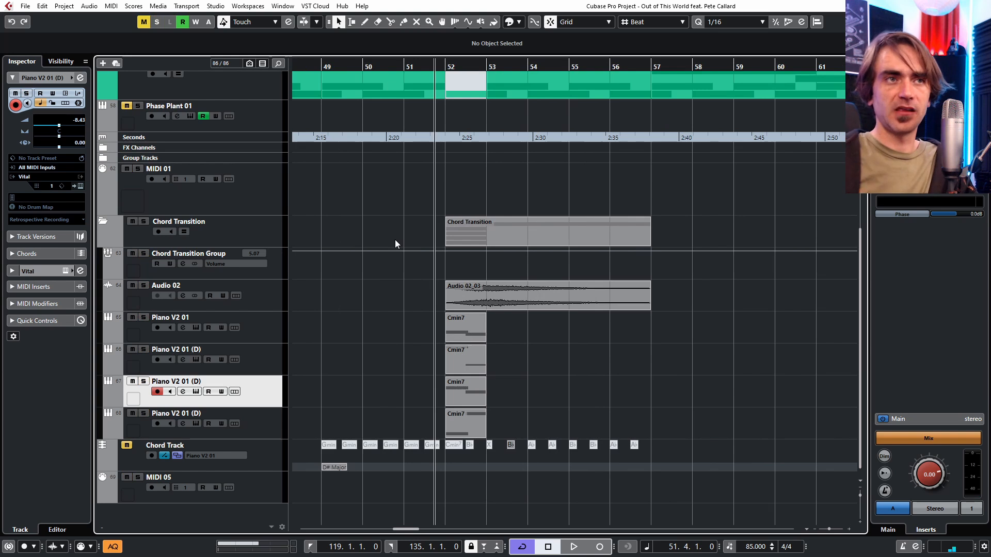
key(g)
scroll(532, 157, up, 3)
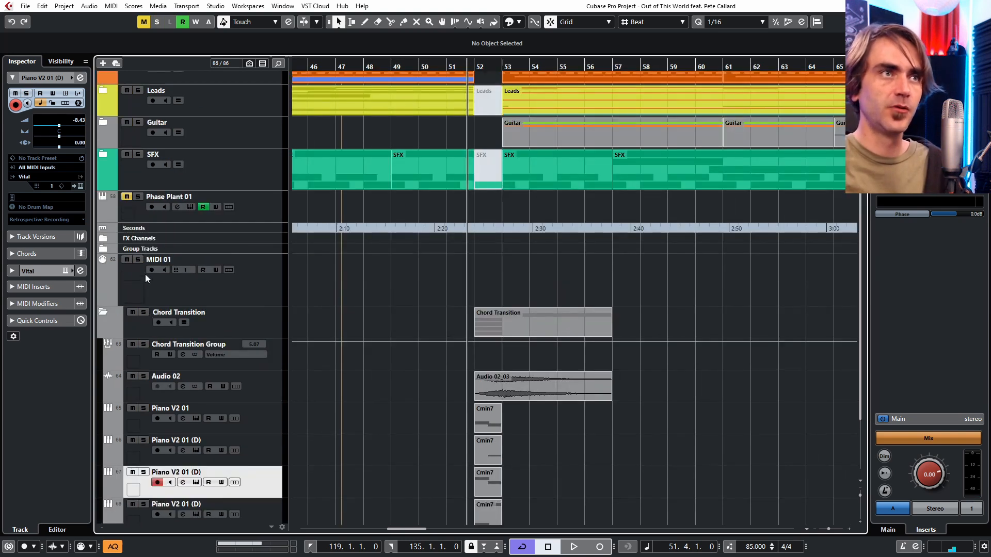
click(102, 311)
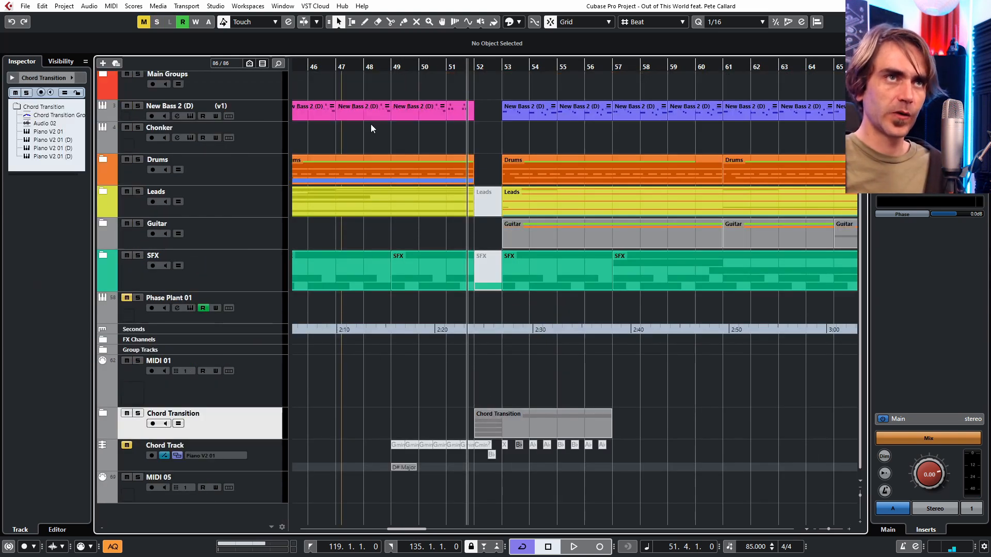
- Play back the full arrangement across the chord transition at bar 52, starting a few bars ahead of it, and stop
click(373, 67)
key(space)
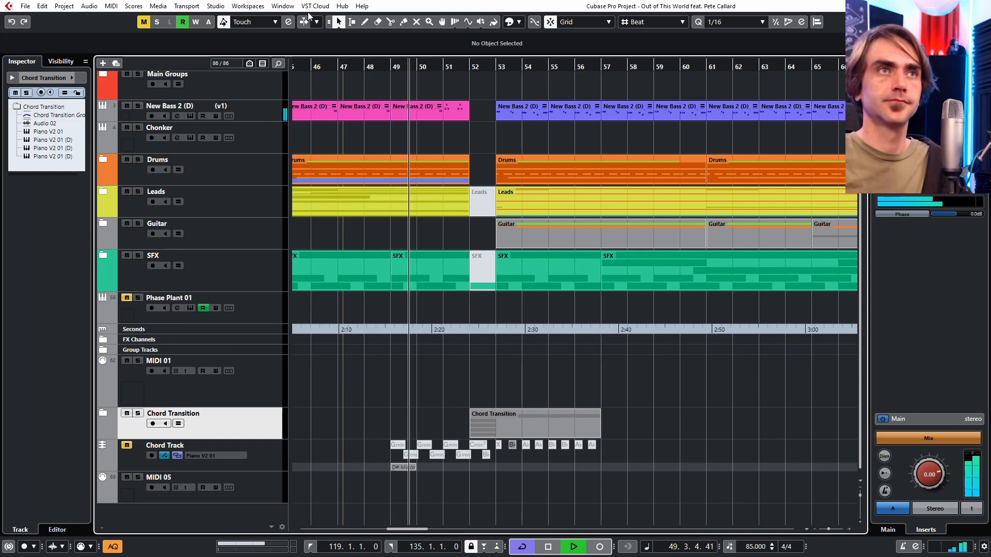
click(327, 66)
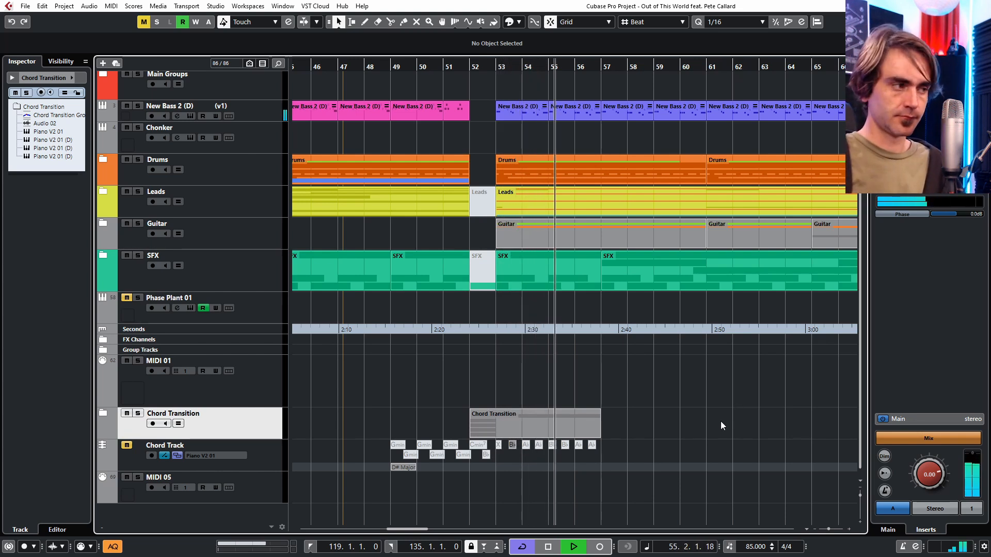
key(space)
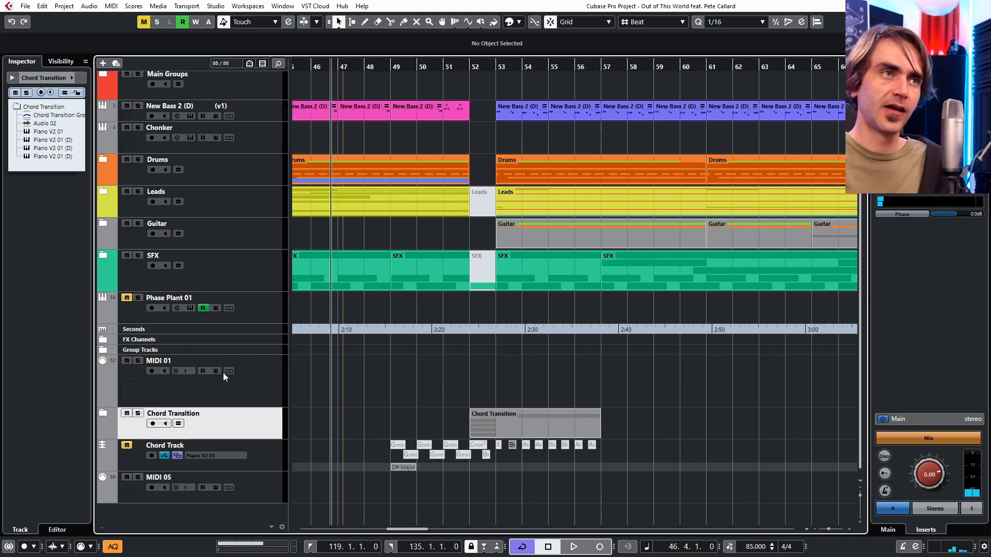
- Expand the Chord Transition folder and select the Cmin7 parts on its piano tracks
click(112, 410)
scroll(546, 403, down, 6)
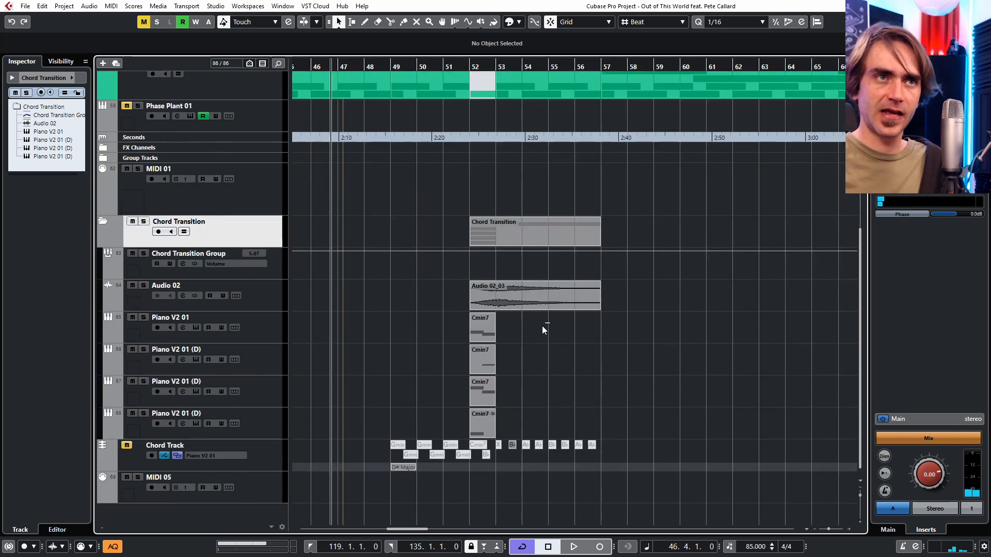
drag(550, 323, 463, 418)
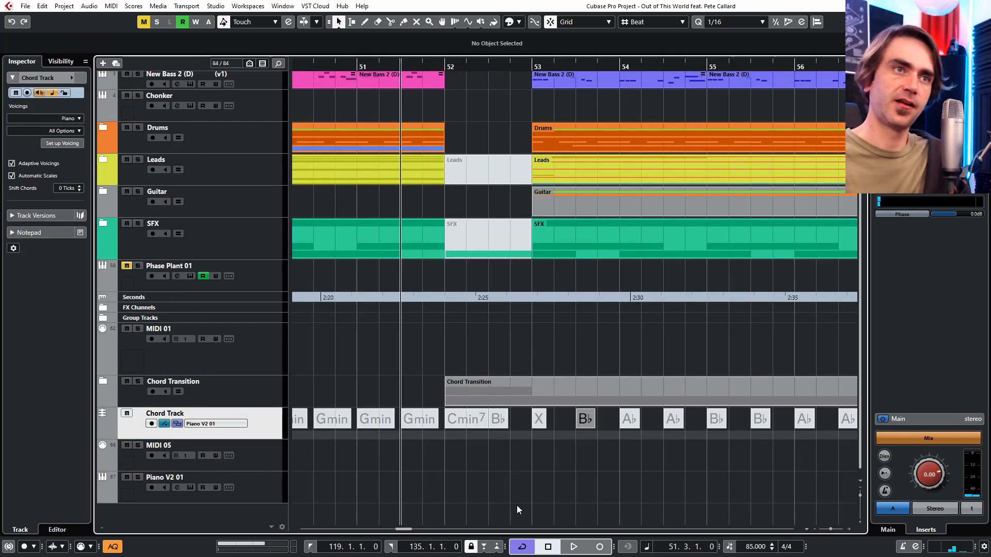
- Try converting the two bar 51 Gmin chord events into MIDI parts on the bottom Piano V2 01 track
scroll(454, 445, down, 3)
scroll(426, 445, up, 2)
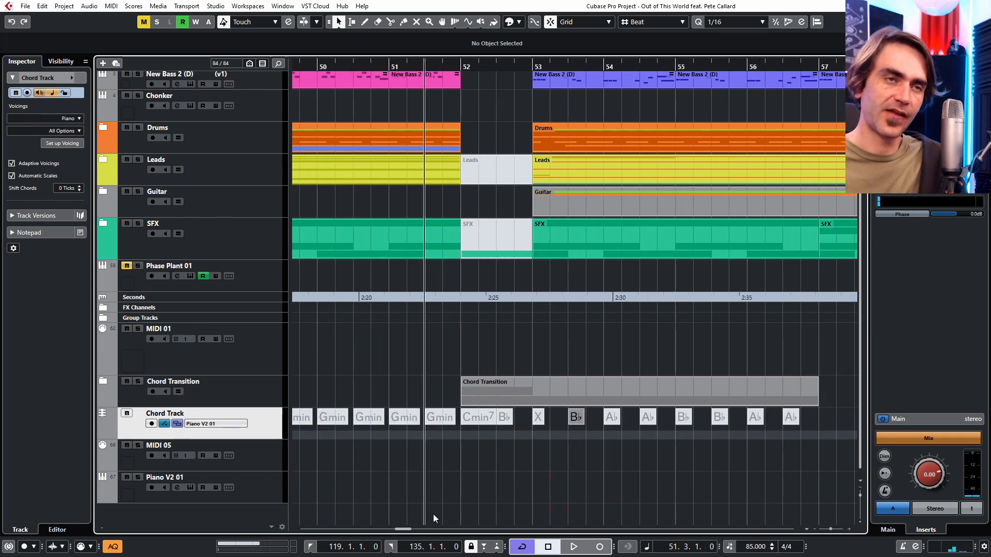
click(261, 482)
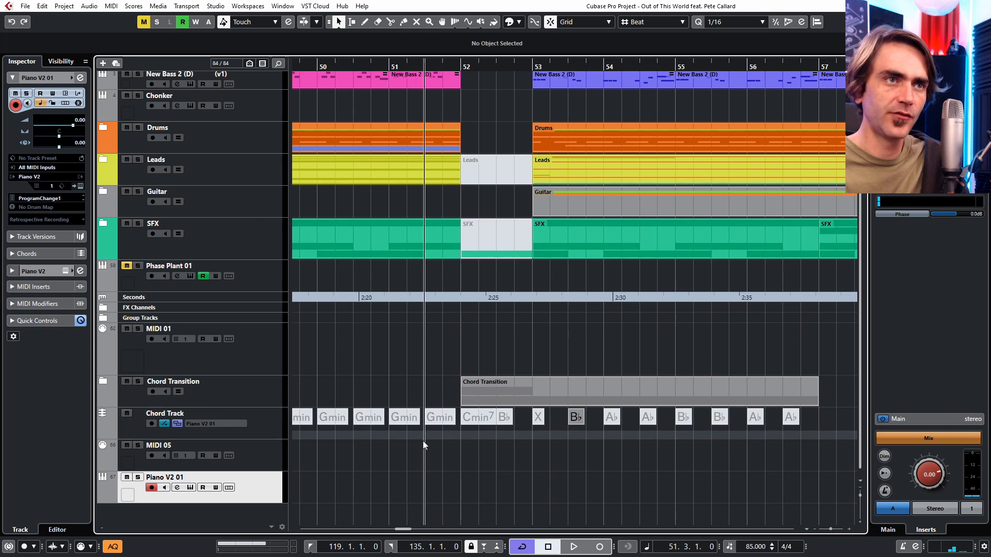
drag(401, 423, 394, 490)
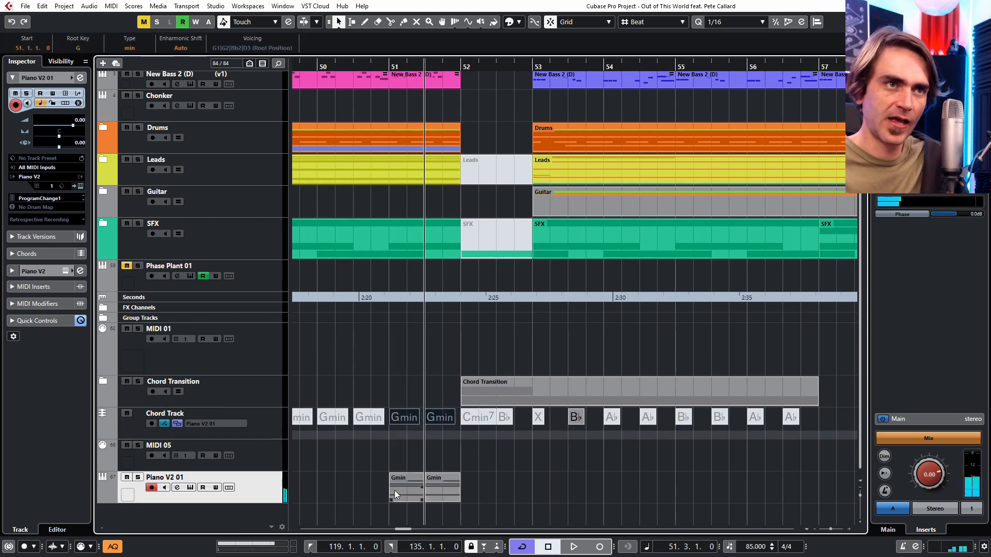
key(ctrl+z)
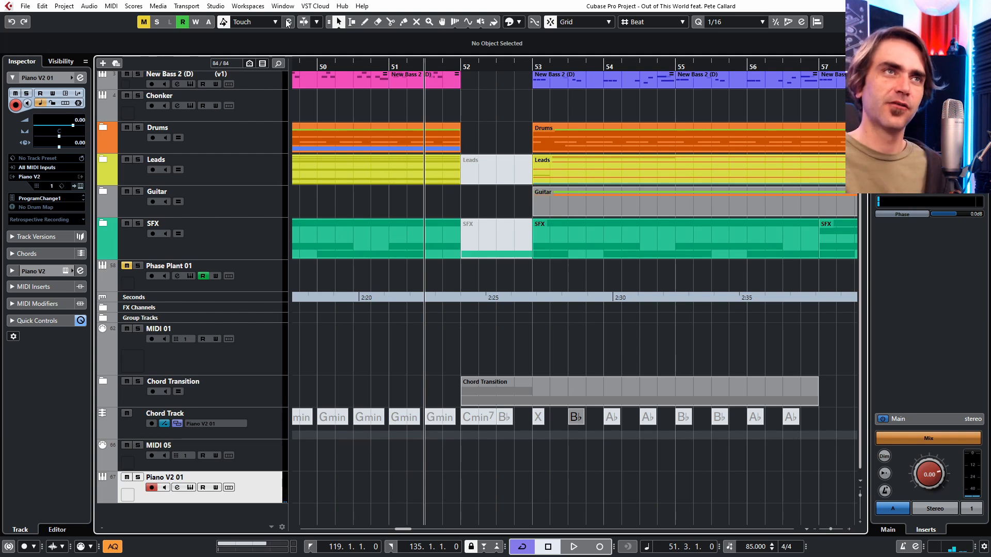
- Set the left and right locators to span bar 50 to bar 56
drag(322, 58, 743, 122)
scroll(633, 227, left, 2)
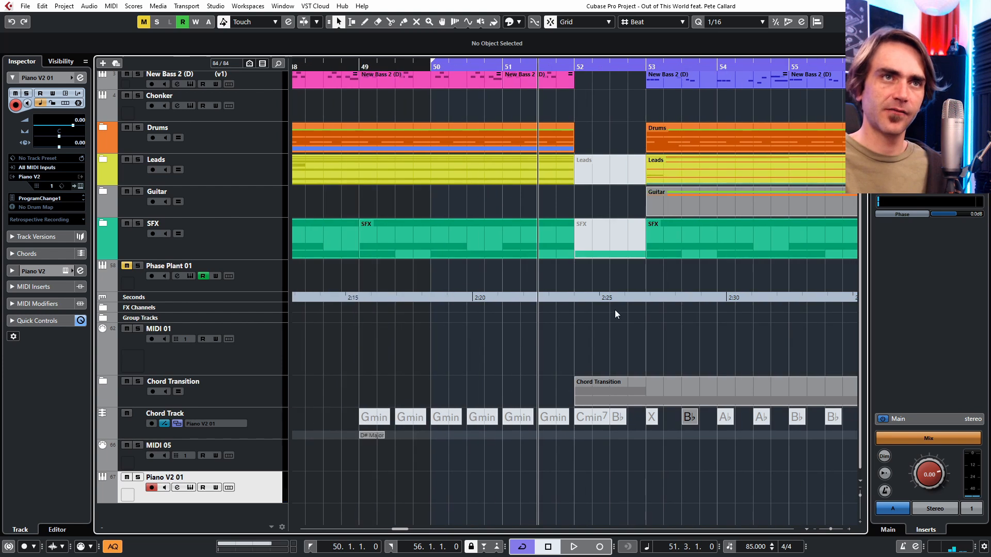
scroll(615, 314, down, 1)
scroll(612, 348, left, 1)
scroll(600, 377, right, 3)
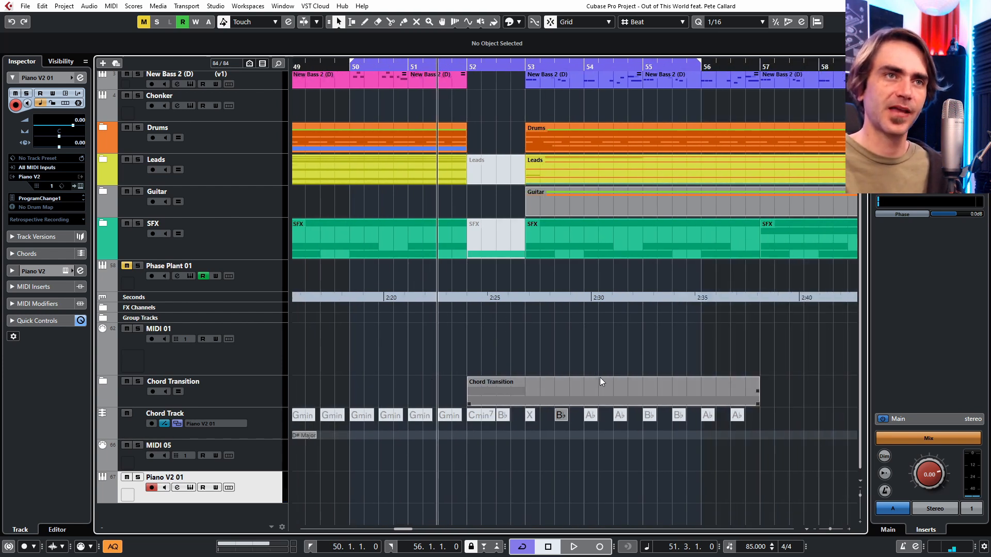
- Unmute the chord events on the Chord Track from the Gmin at bar 50 through the end of bar 52
scroll(438, 412, right, 1)
scroll(407, 365, left, 2)
key(7)
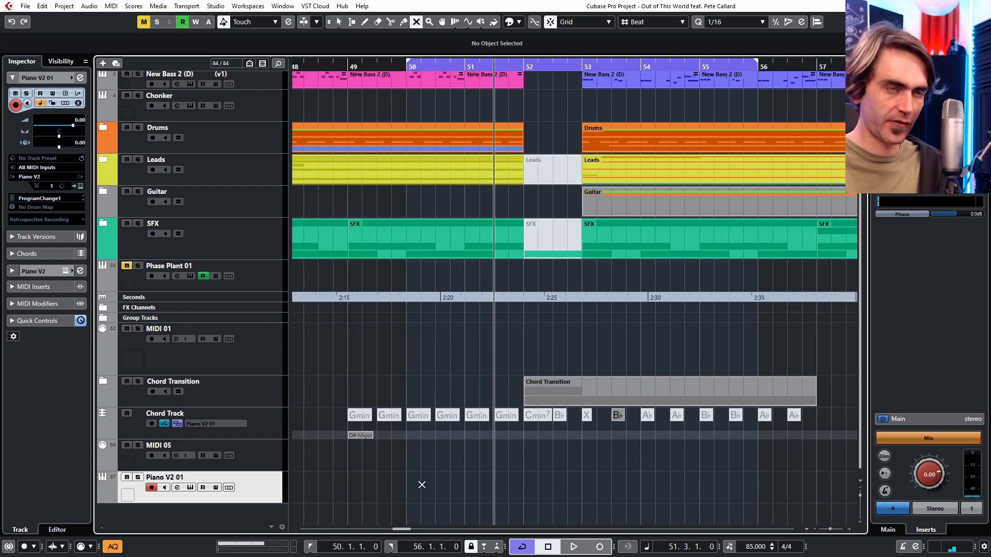
drag(417, 477, 562, 416)
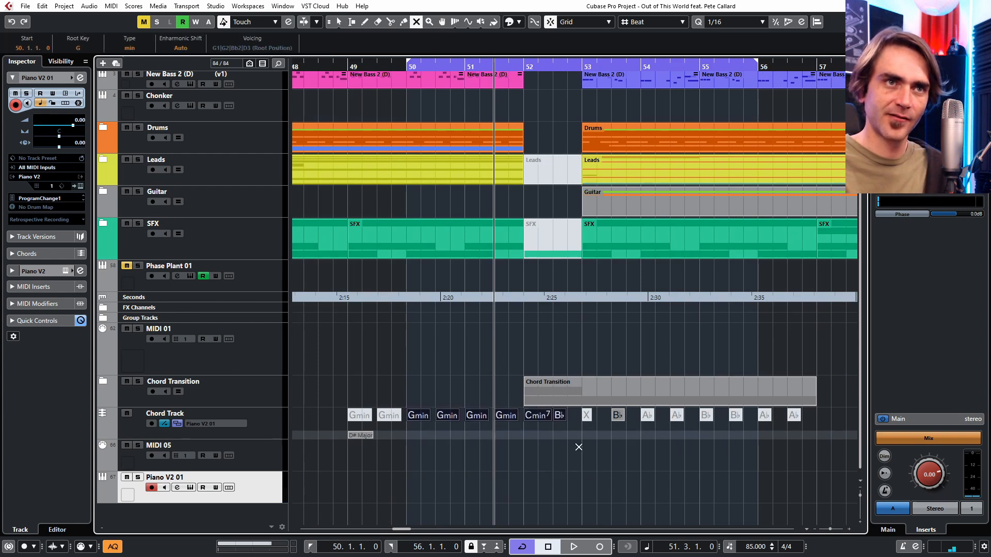
key(1)
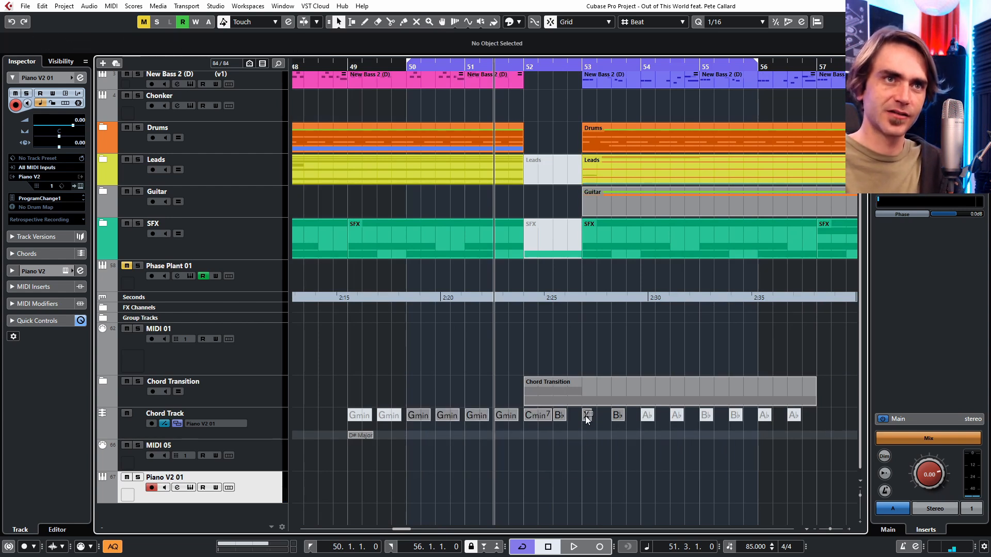
- Delete the X chord event at bar 53 and put a copy of the neighbouring B♭ chord in its place
click(586, 416)
key(Delete)
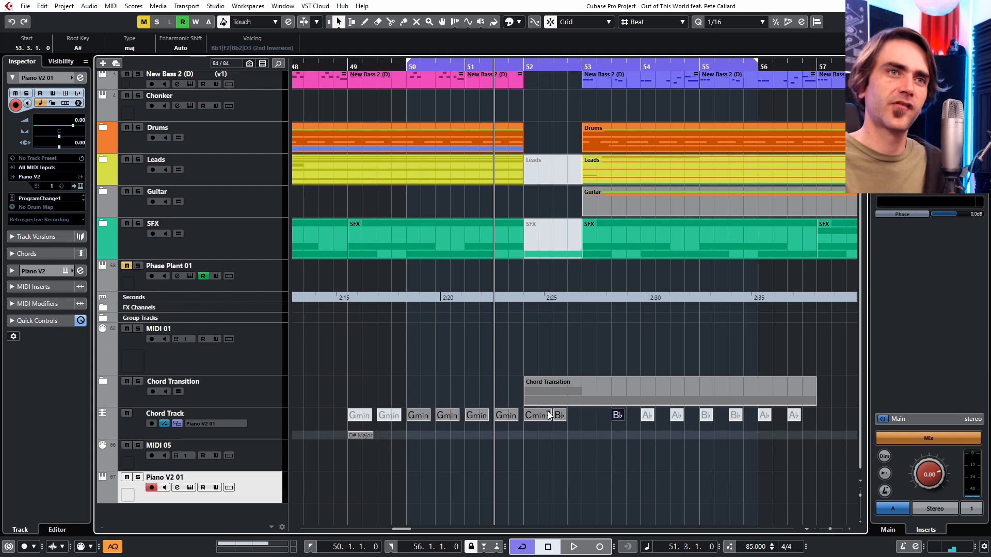
drag(621, 420, 591, 419)
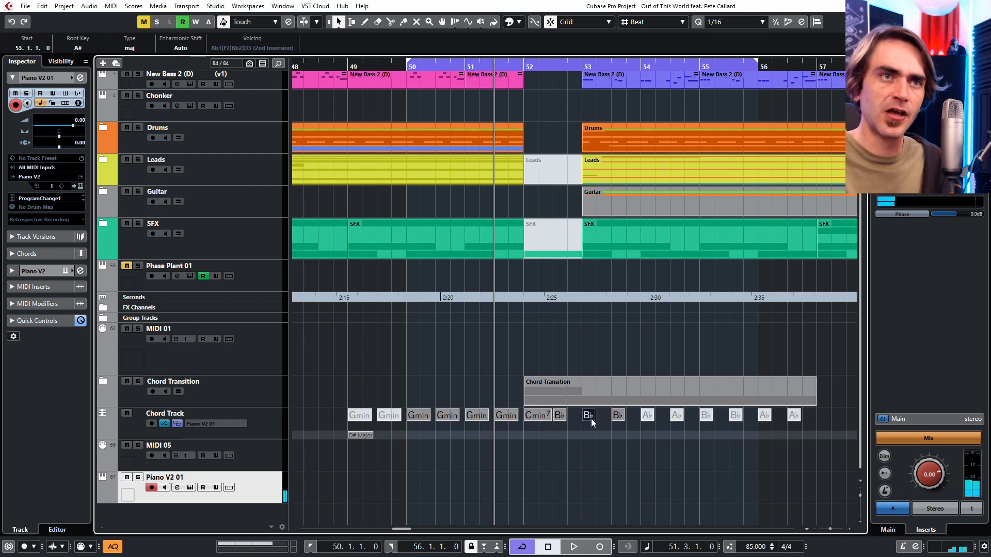
click(618, 435)
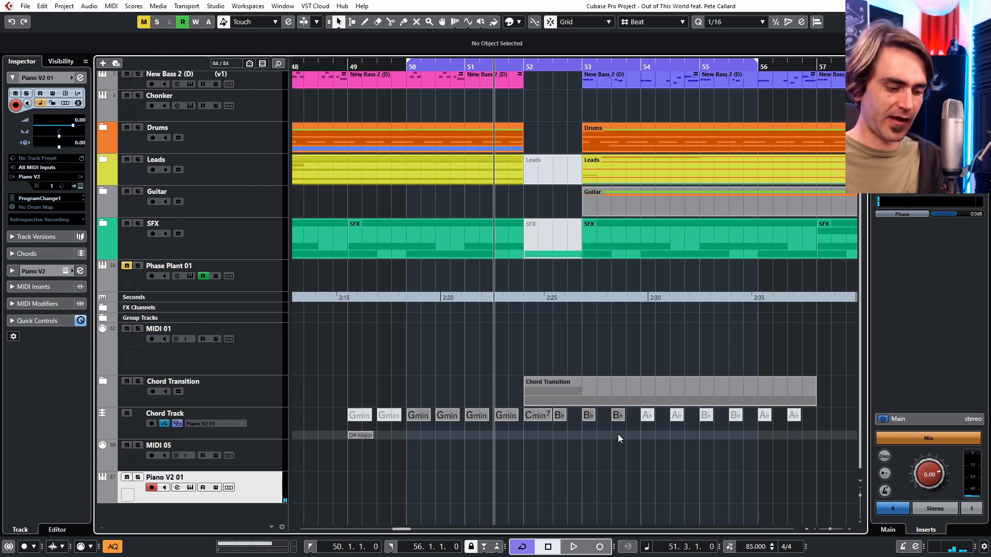
- Unmute the A♭ and B♭ chord events in bars 54 and 55 on the Chord Track
key(7)
drag(639, 443, 752, 417)
key(1)
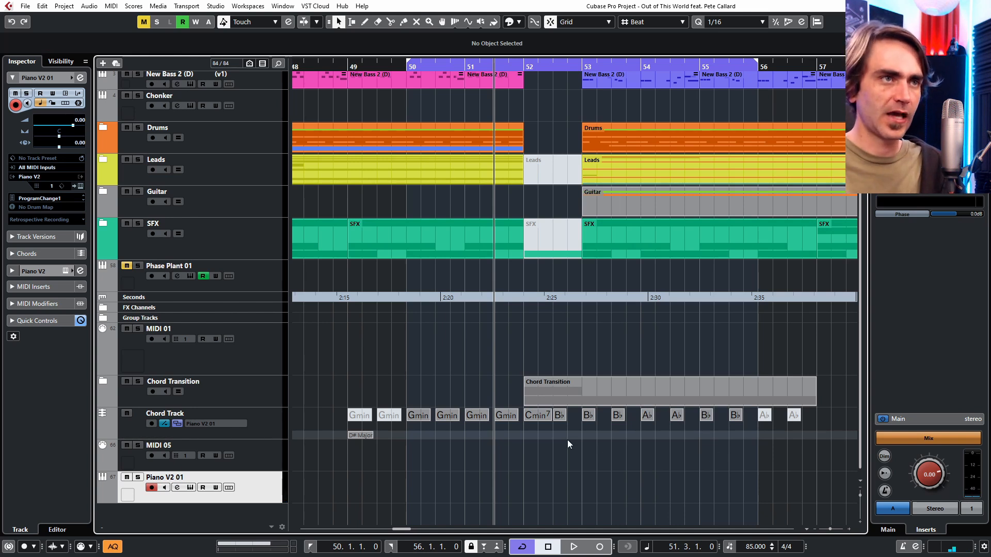
- Add a chord event at bar 51 beat 2 on the Chord Track and define it as G minor
click(263, 415)
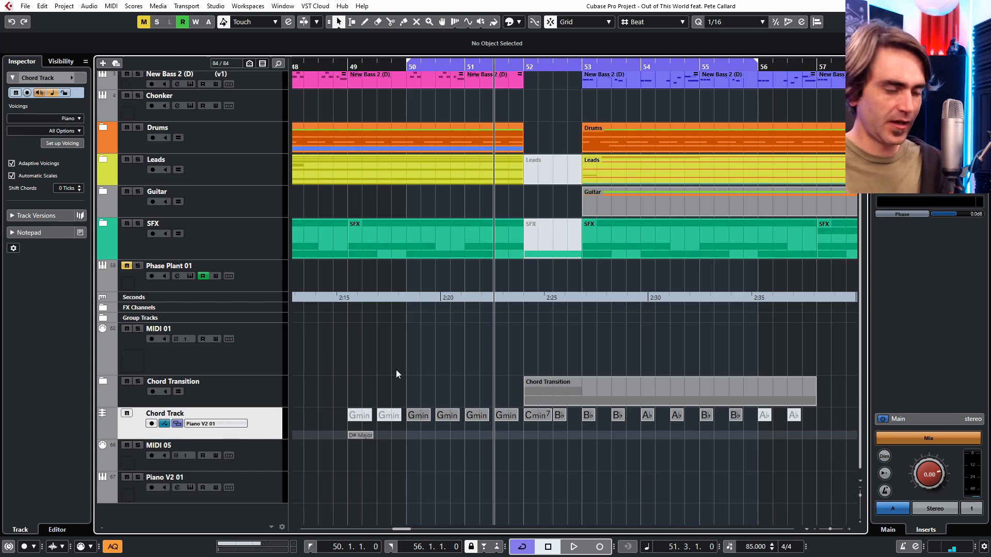
scroll(447, 425, up, 3)
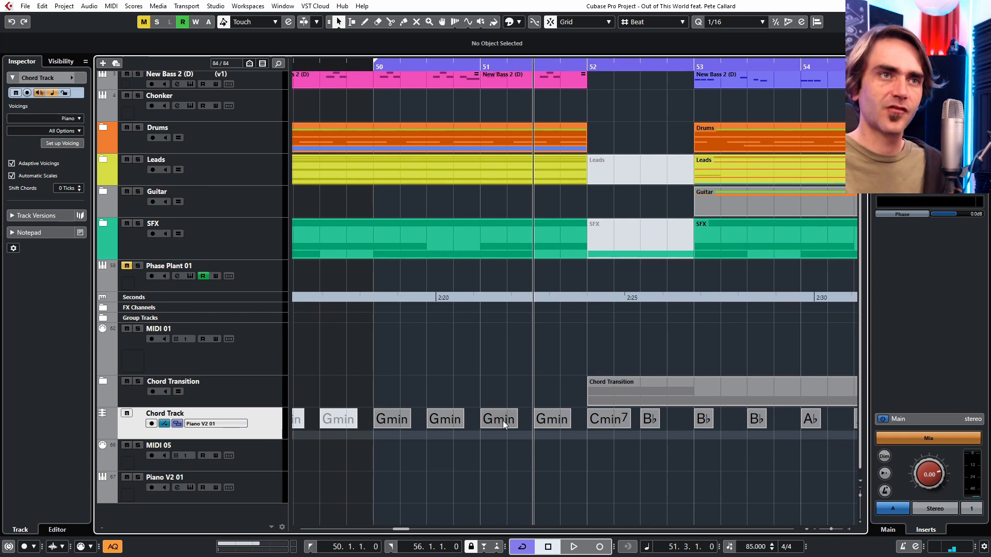
key(7)
key(8)
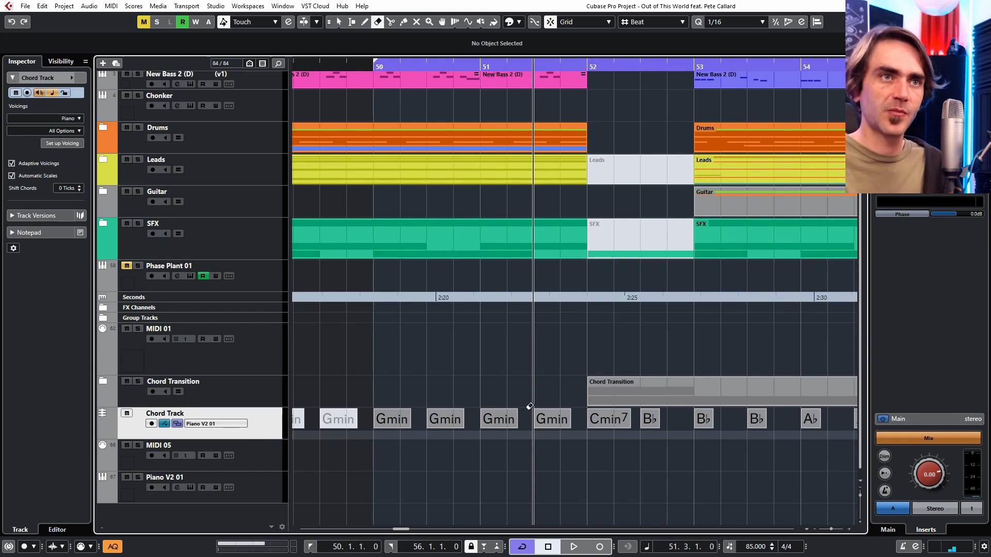
click(510, 415)
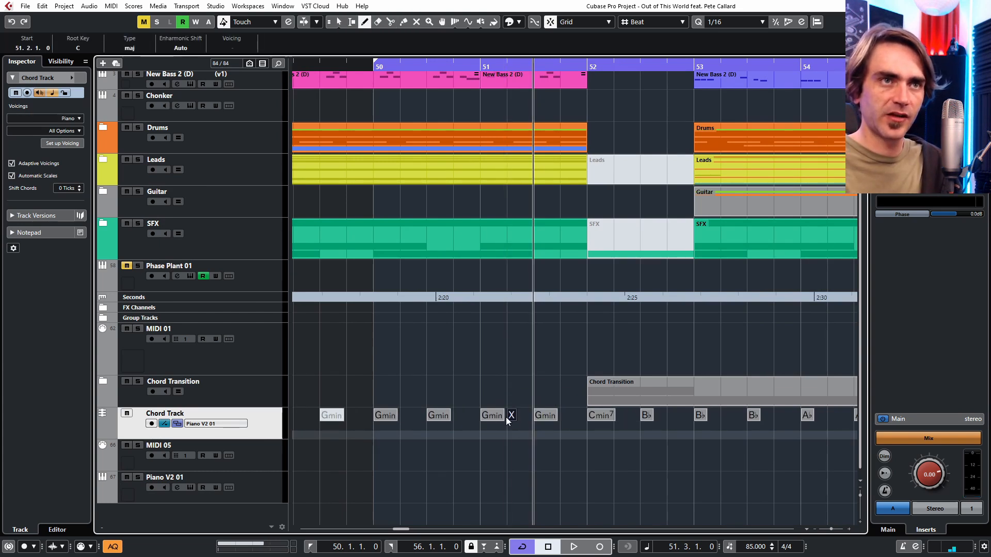
key(1)
double_click(512, 415)
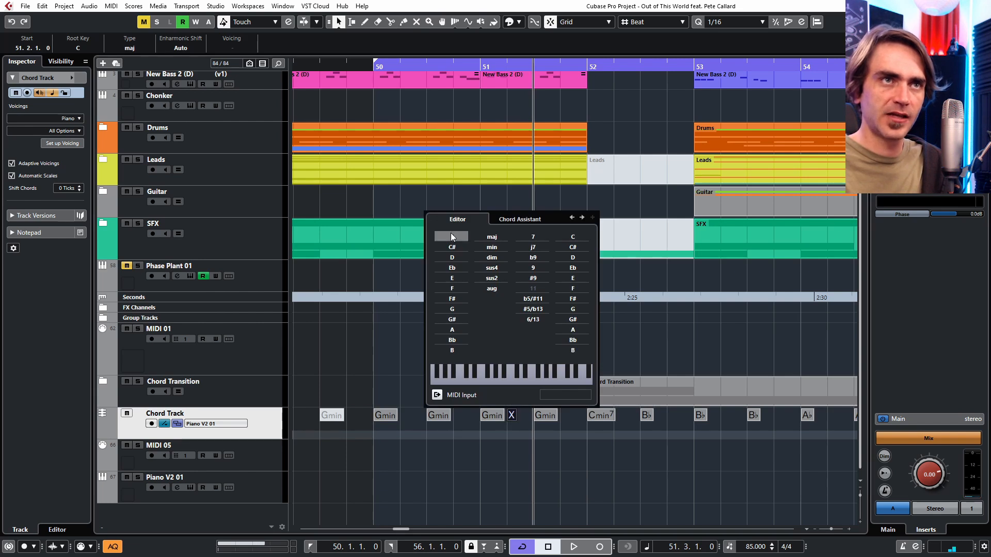
click(506, 218)
click(458, 220)
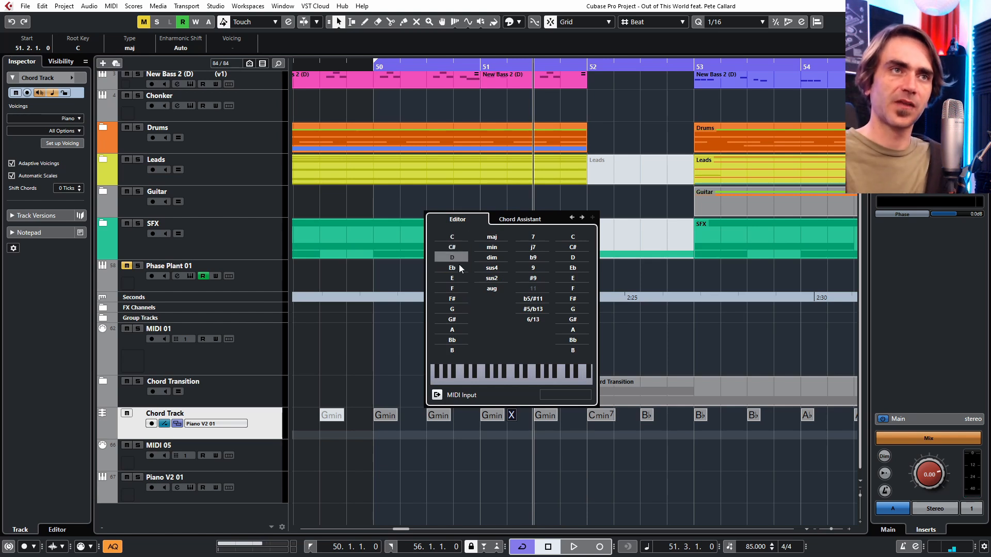
click(452, 308)
click(490, 247)
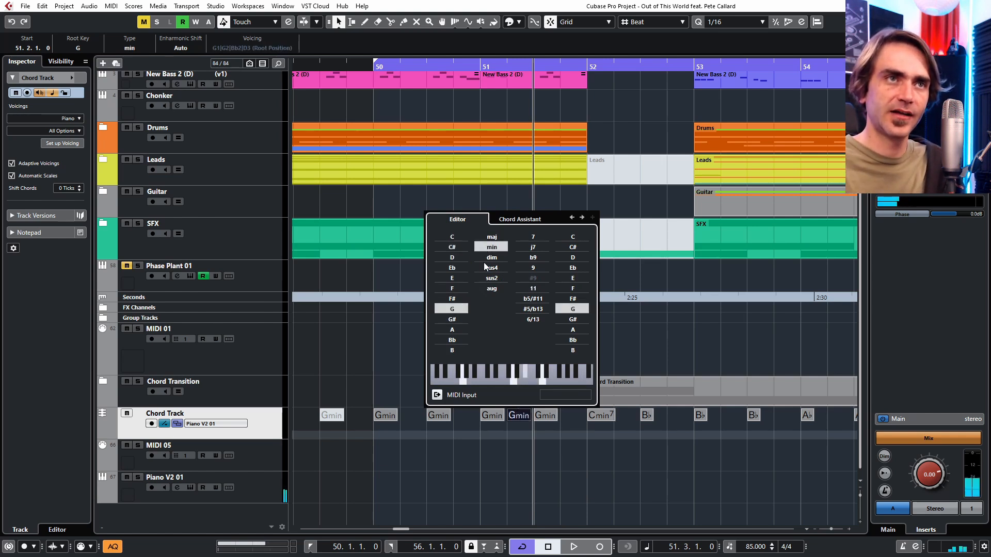
- Delete the extra Gmin chord event at bar 51 beat 2
click(537, 444)
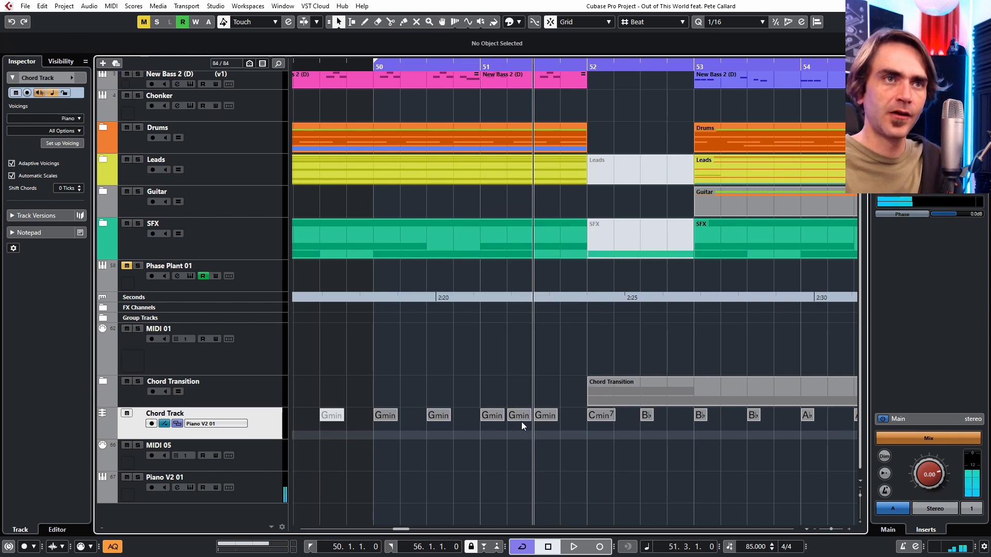
key(Delete)
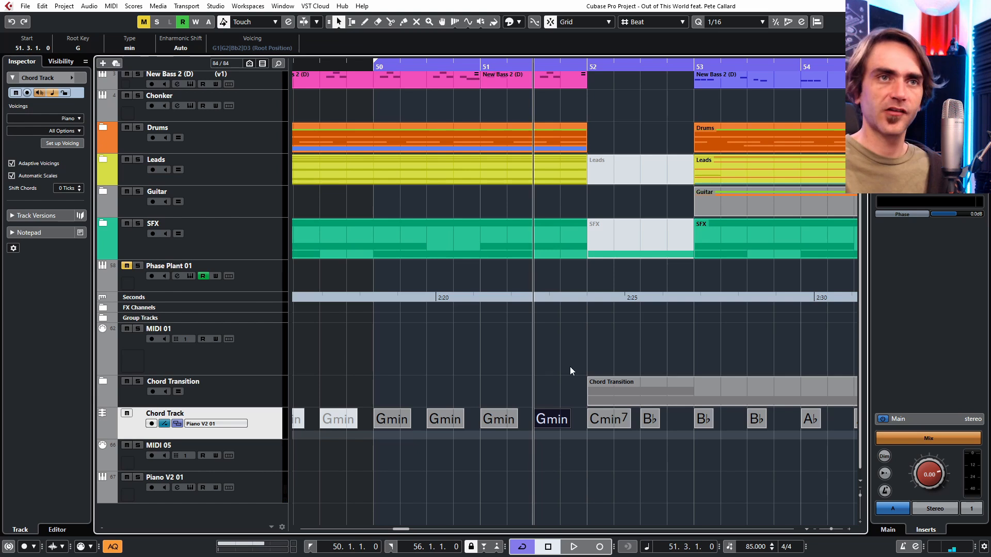
click(645, 462)
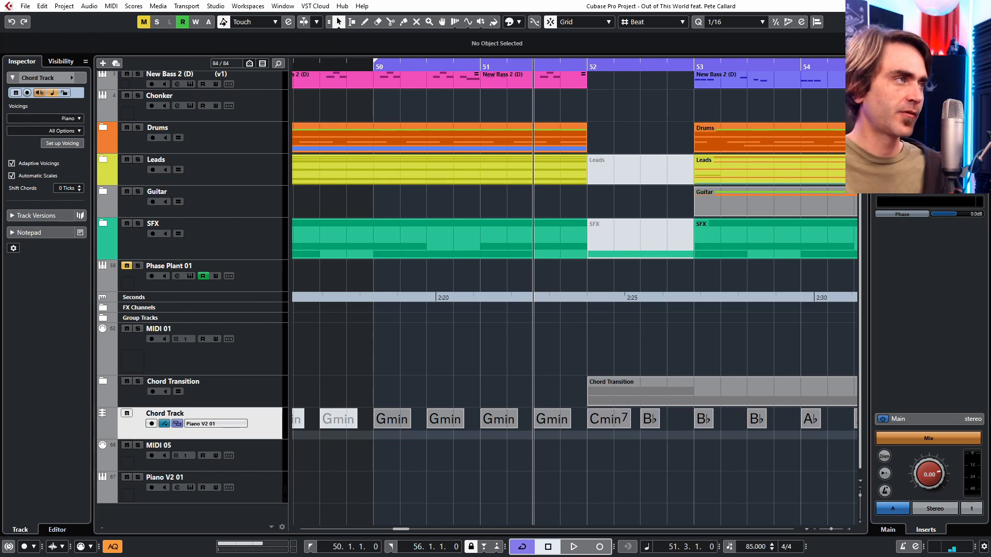
- Switch to the browser to consult the G Phrygian chord infographic and return to the Cubase project
key(alt+Tab)
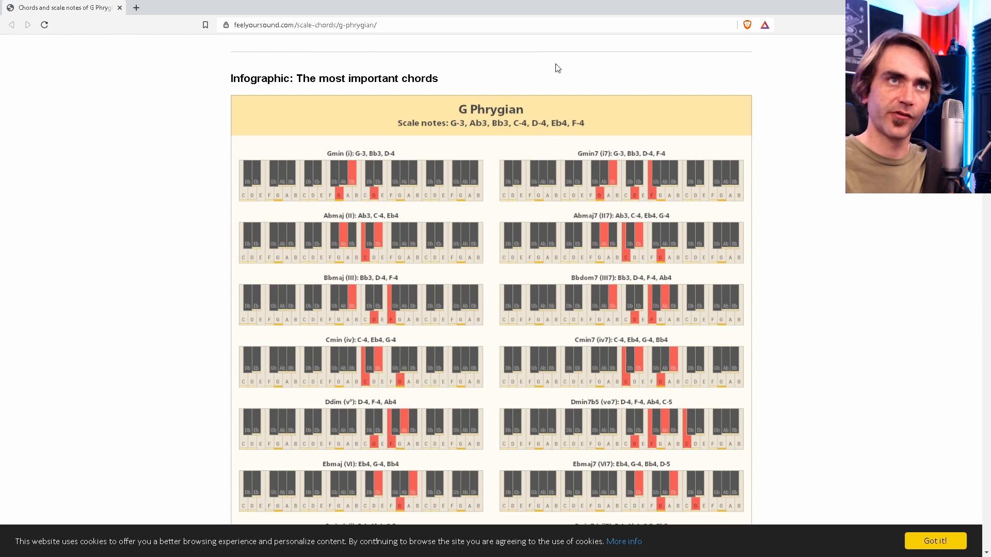
key(alt+Tab)
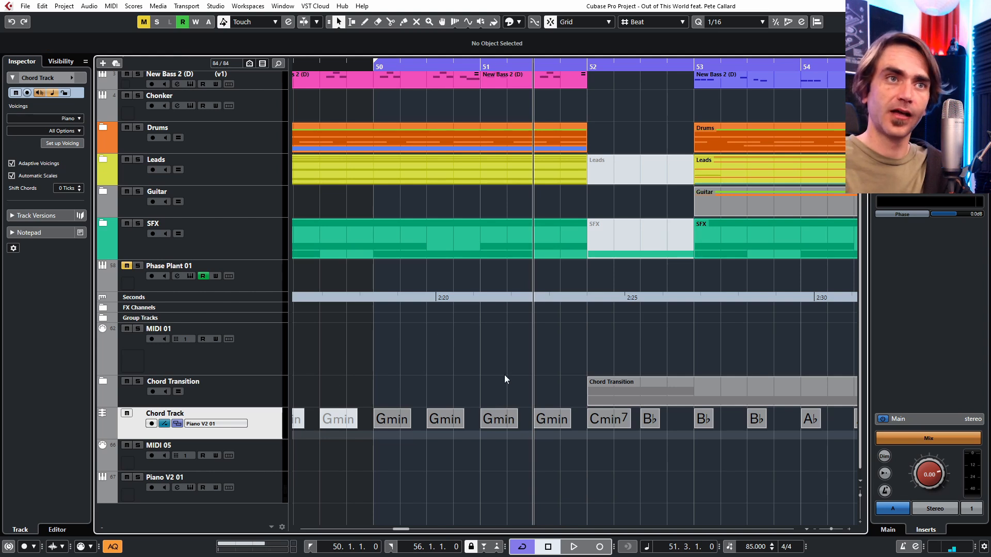
- Delete the Cmin7 and B♭ chord events in bar 52 on the Chord Track
ctrl+scroll(524, 391, down, 2)
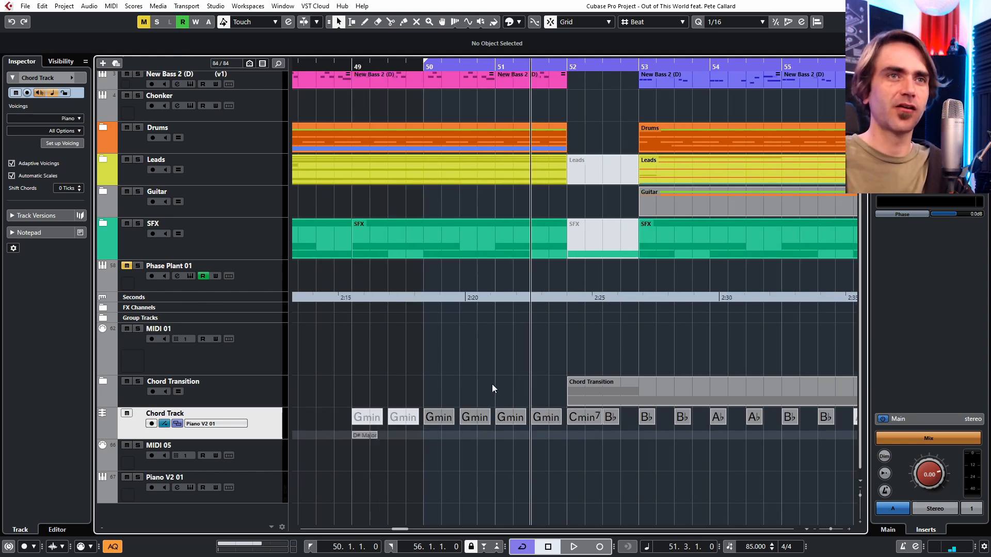
drag(573, 454, 610, 428)
key(Delete)
scroll(603, 468, right, 1)
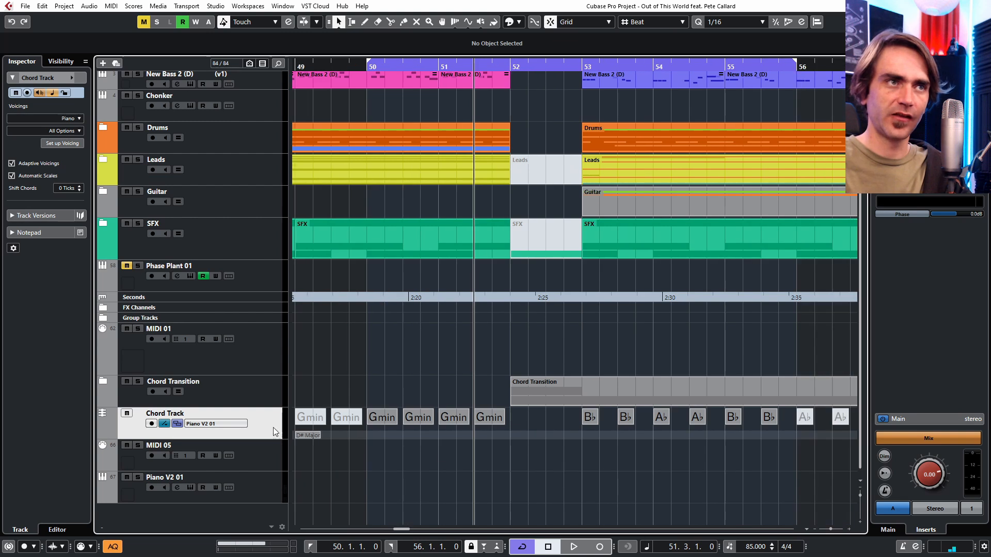
- Solo the Piano V2 01 track and start looped playback of bars 51 to 55
click(138, 477)
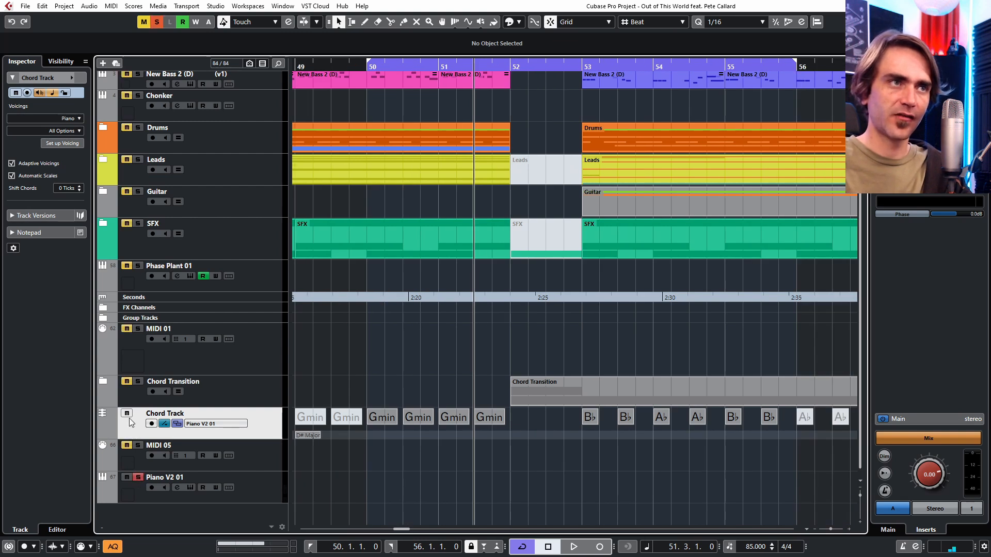
click(412, 60)
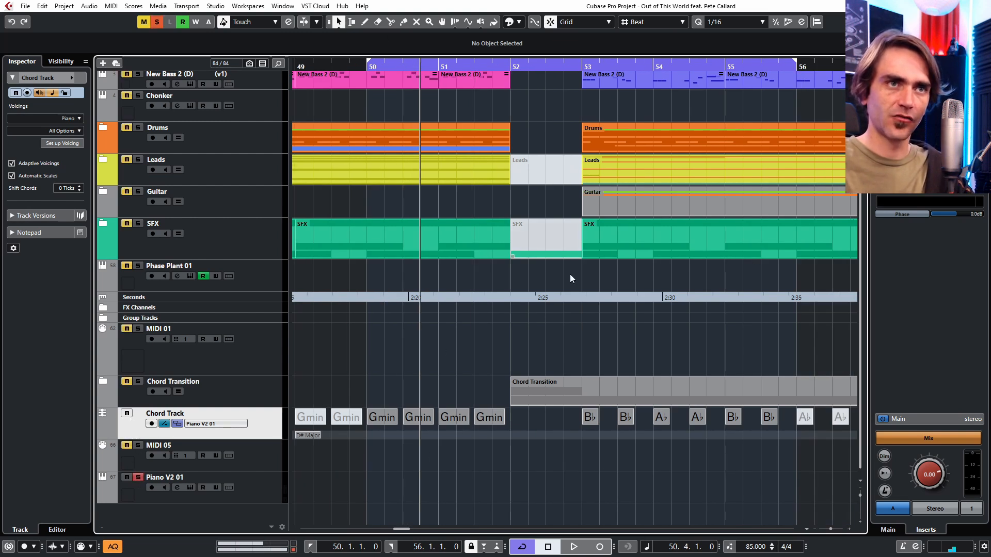
key(space)
- Copy chord events to fill every beat: Gmin through bars 51 and 52, B♭ through bar 53 and A♭ through bar 54
drag(522, 470, 491, 414)
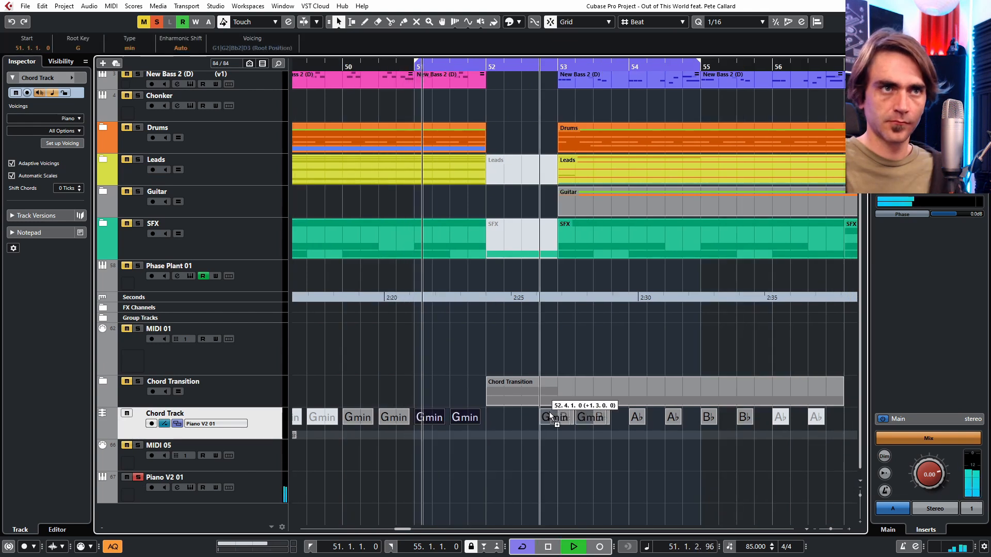
drag(681, 443, 449, 416)
click(503, 458)
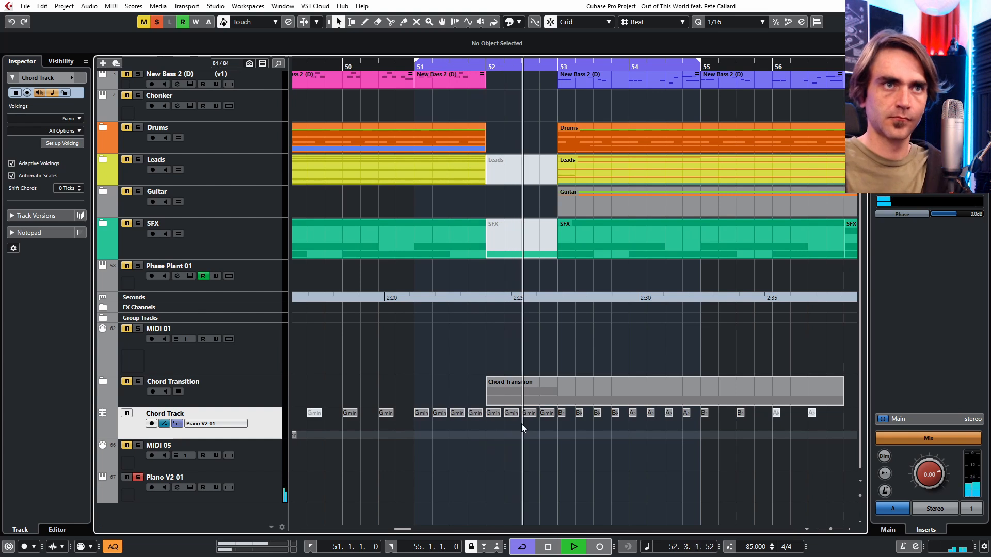
scroll(561, 433, up, 2)
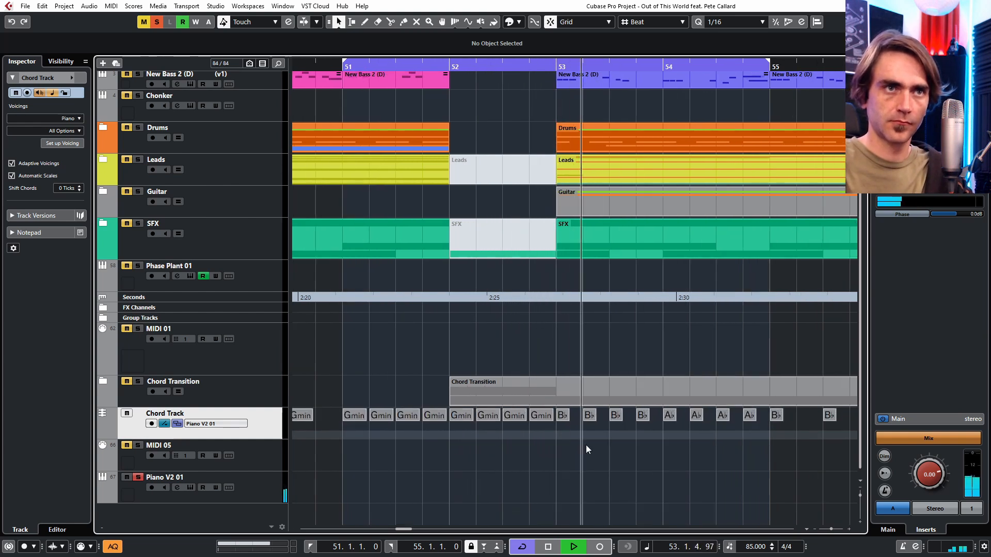
- Solo the Drums alongside the piano and raise the Piano V2 01 volume to 4.67 dB during playback
click(139, 128)
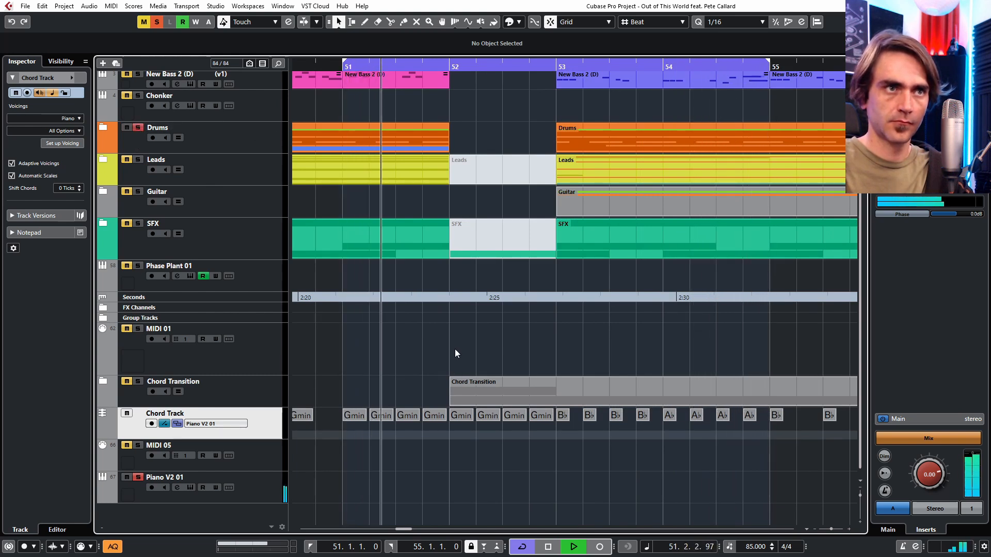
click(256, 496)
drag(75, 125, 81, 125)
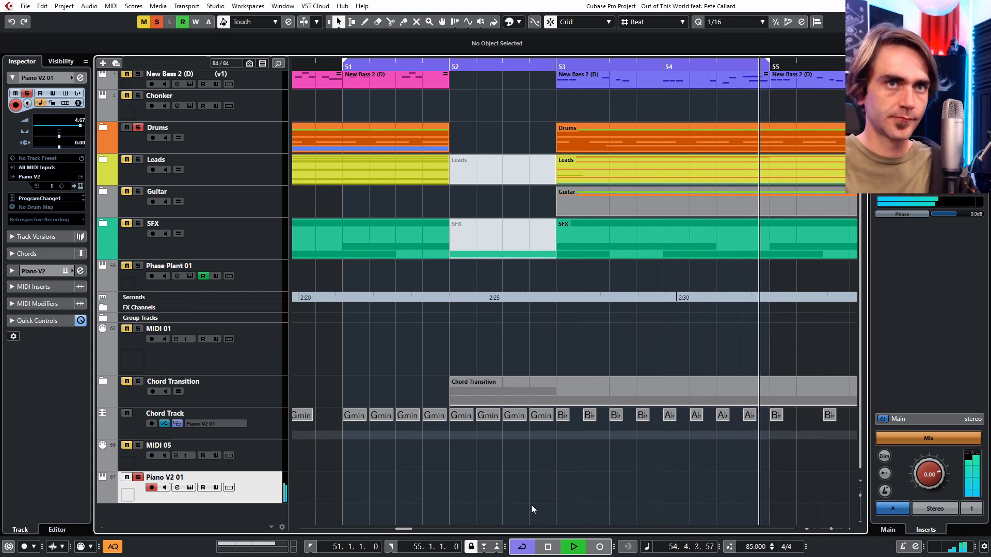
key(space)
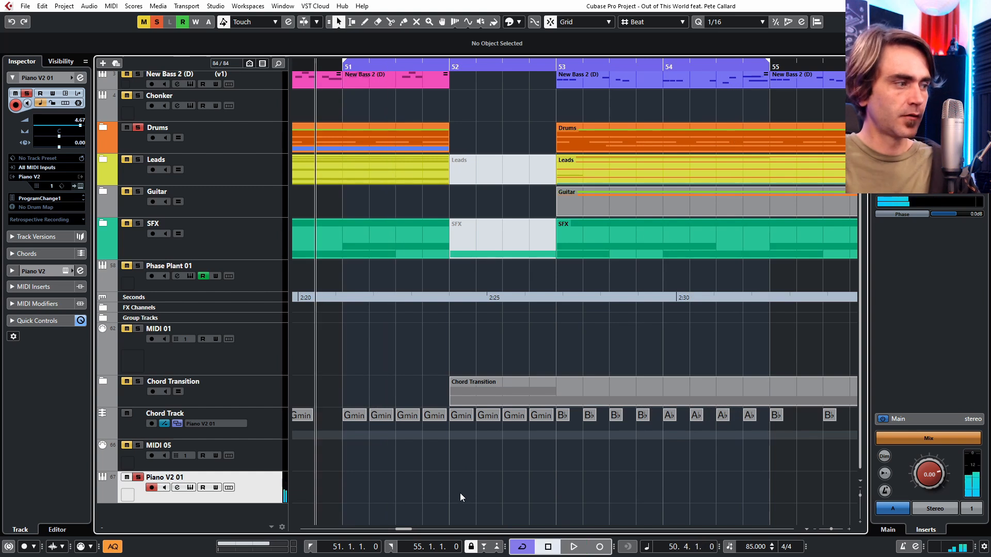
- Change the Gmin chord event at bar 52 beat 1 to C minor and play back the progression
double_click(456, 415)
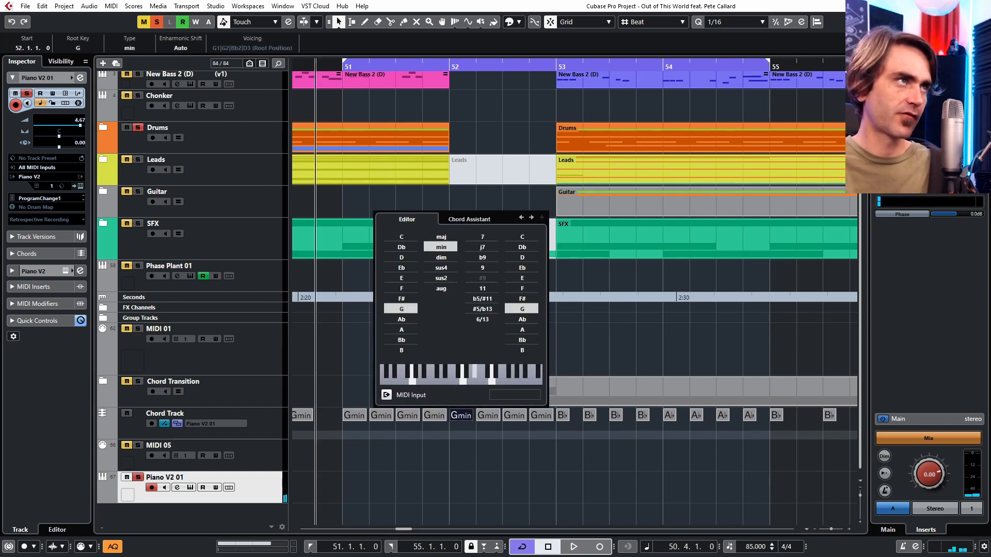
click(481, 237)
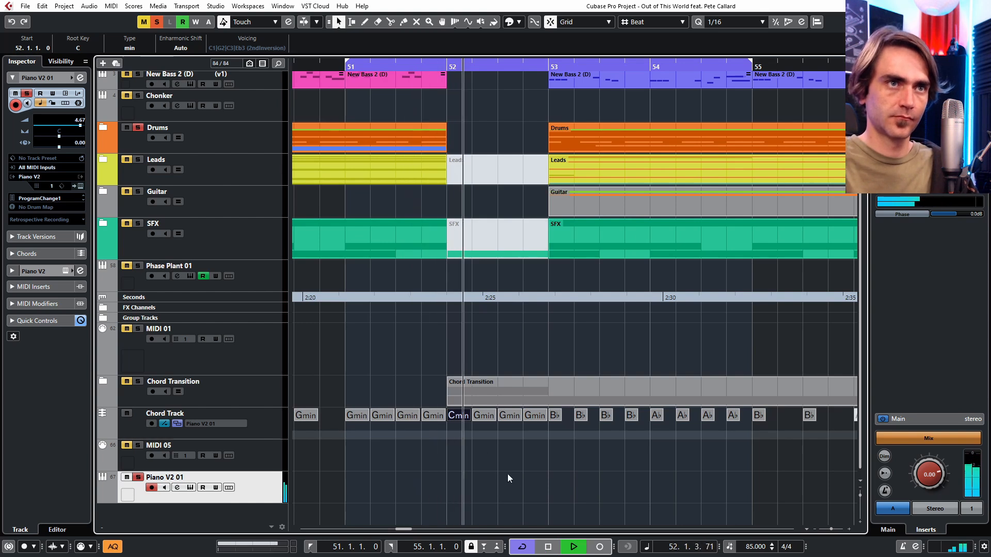
key(space)
key(space)
- Replace the Gmin chord at bar 52 beat 2 with a copy of the neighbouring Cmin
click(481, 416)
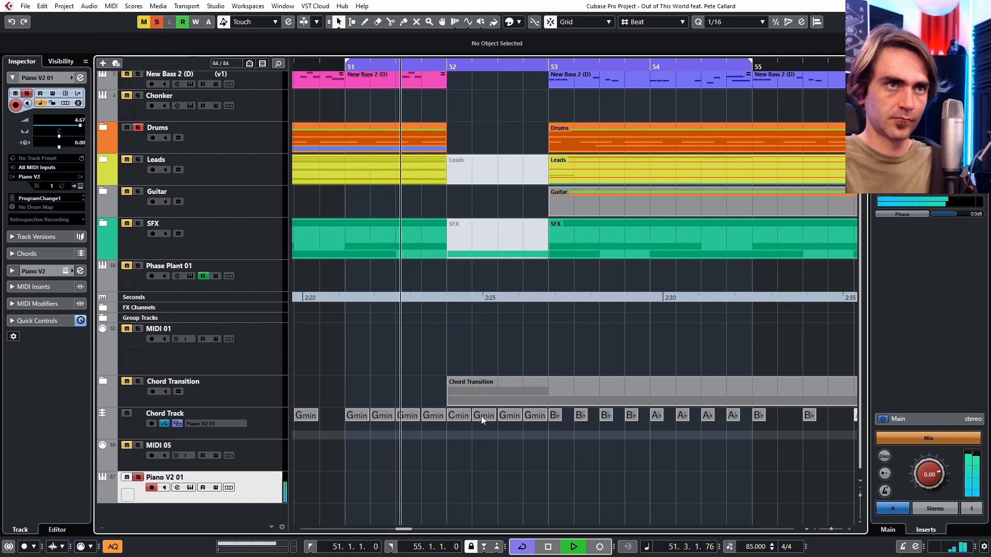
key(Delete)
drag(463, 417, 483, 419)
click(505, 458)
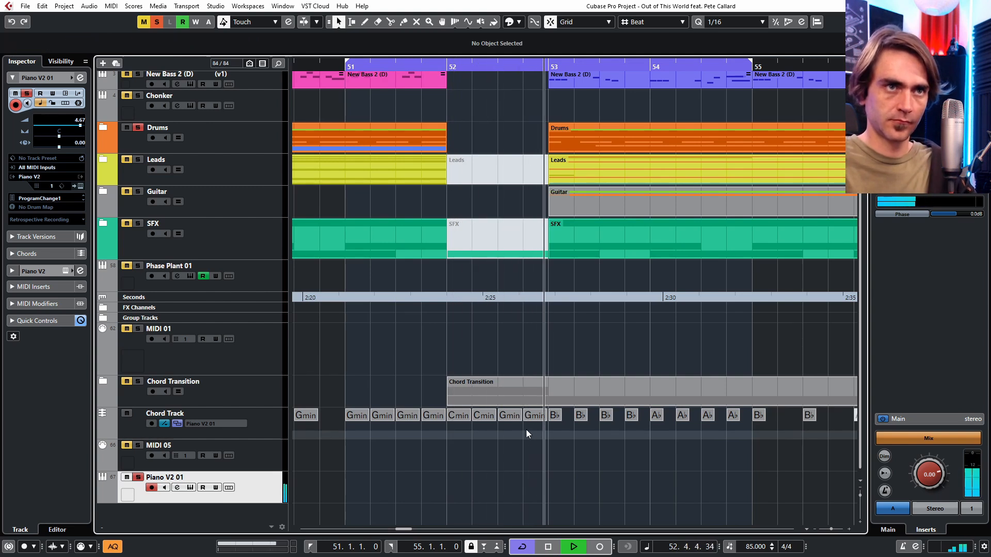
- Replace the Gmin chords on beats 3 and 4 of bar 52 with copies of the B♭ chord
mouse_move(526, 430)
mouse_down()
mouse_move(507, 413)
mouse_move(529, 417)
mouse_up()
key(Delete)
click(491, 444)
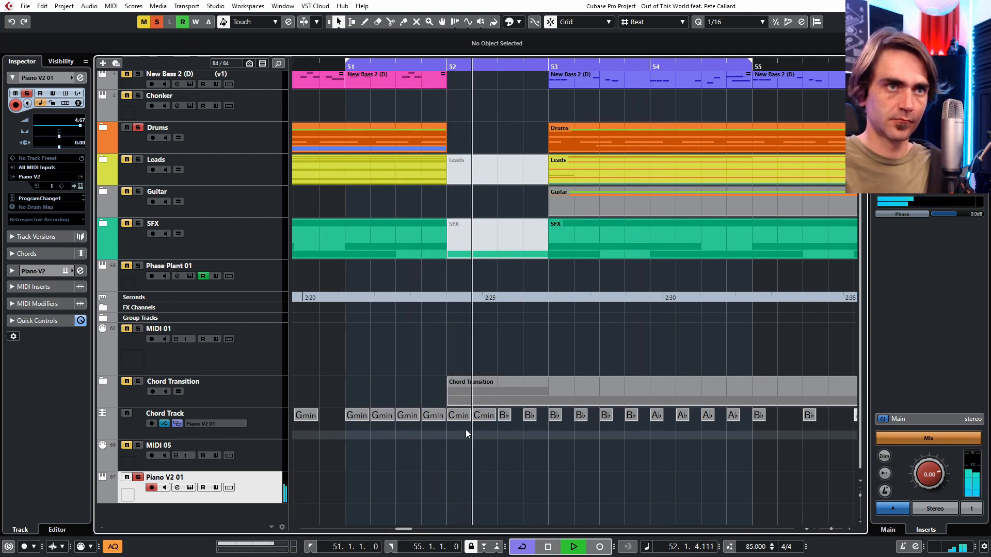
- Change the Cmin at bar 52 beat 1 to Cmin7 and replace the Cmin on beat 2 with a copy of it
double_click(458, 416)
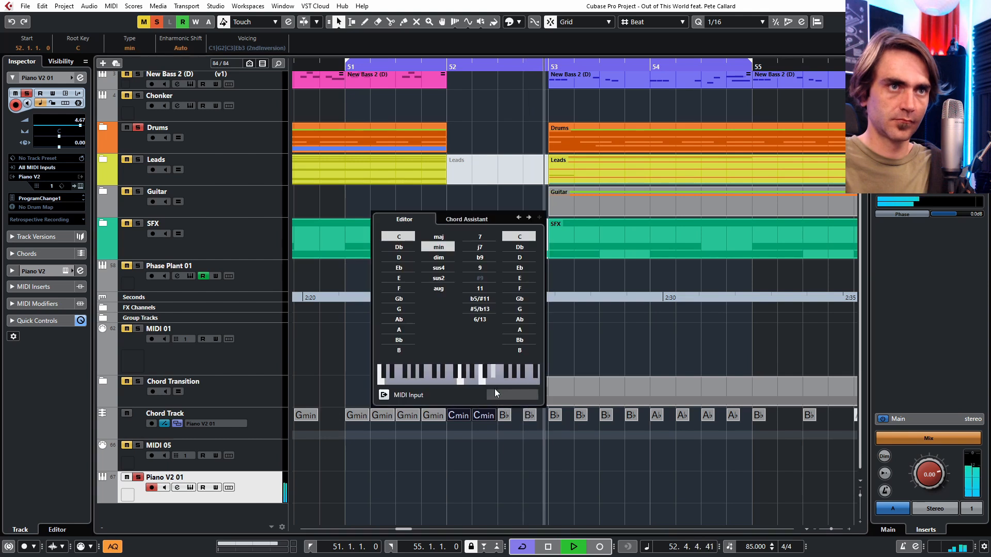
click(489, 237)
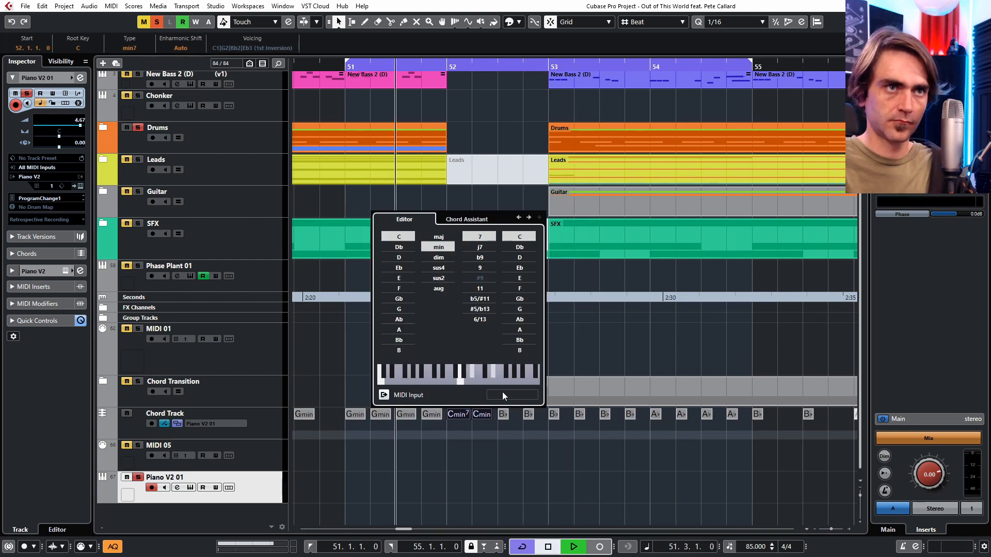
click(482, 417)
key(Delete)
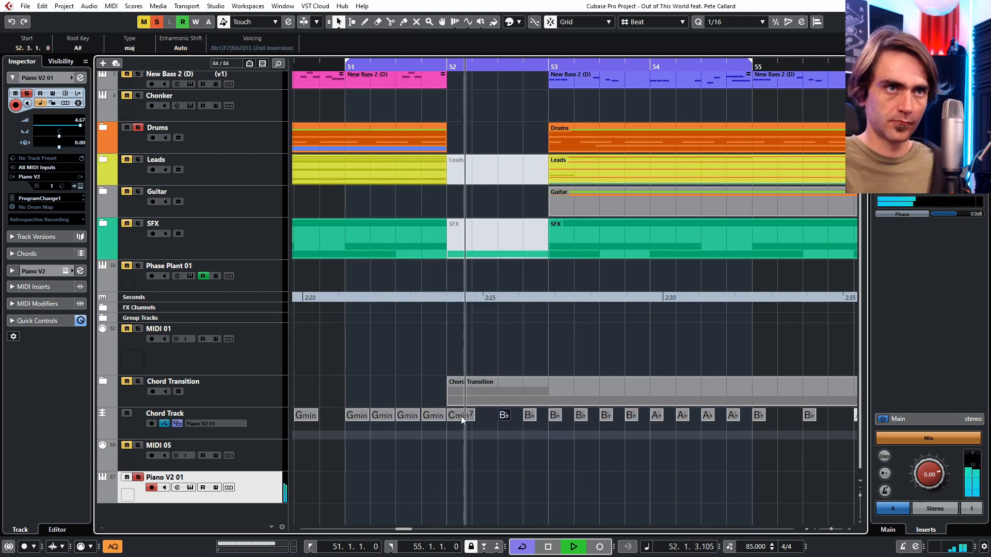
key(space)
key(space)
drag(462, 416, 481, 428)
click(556, 485)
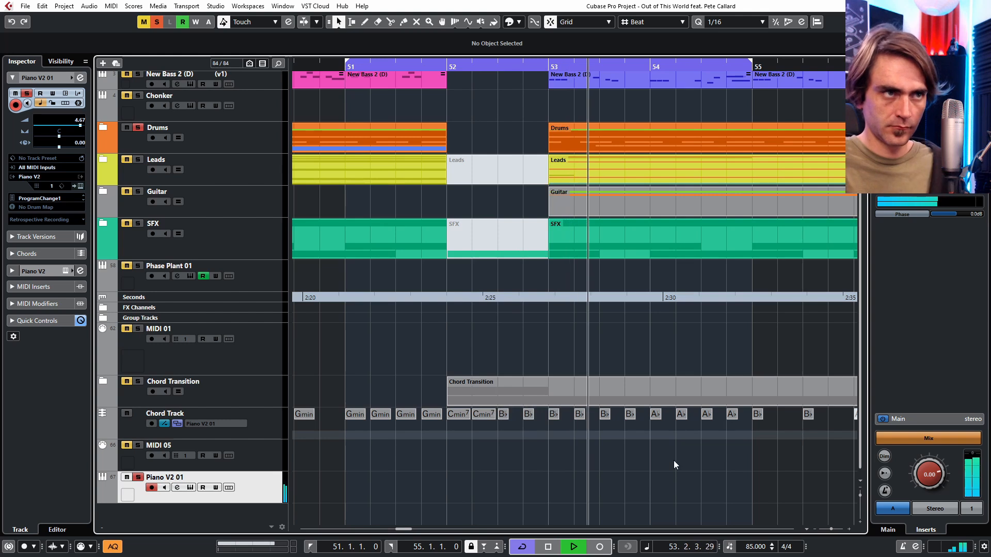
- Stop playback, clear the track solos and mute the Chord Track
scroll(658, 455, down, 2)
scroll(642, 465, right, 2)
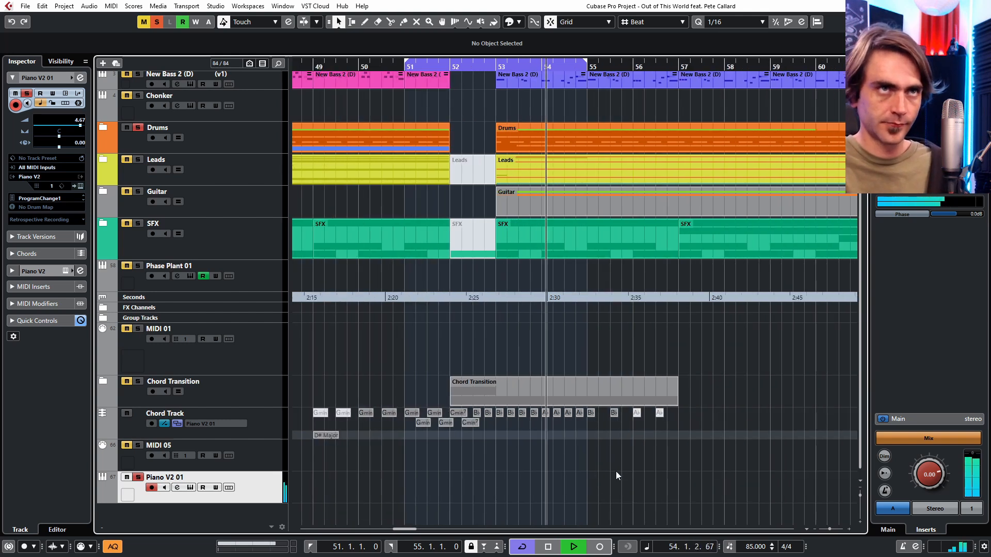
key(space)
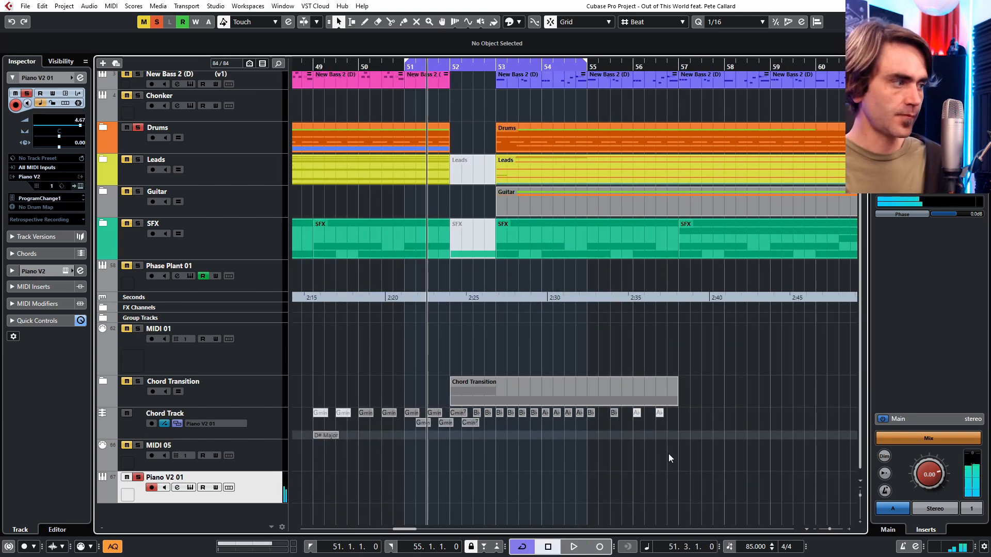
click(138, 478)
click(137, 413)
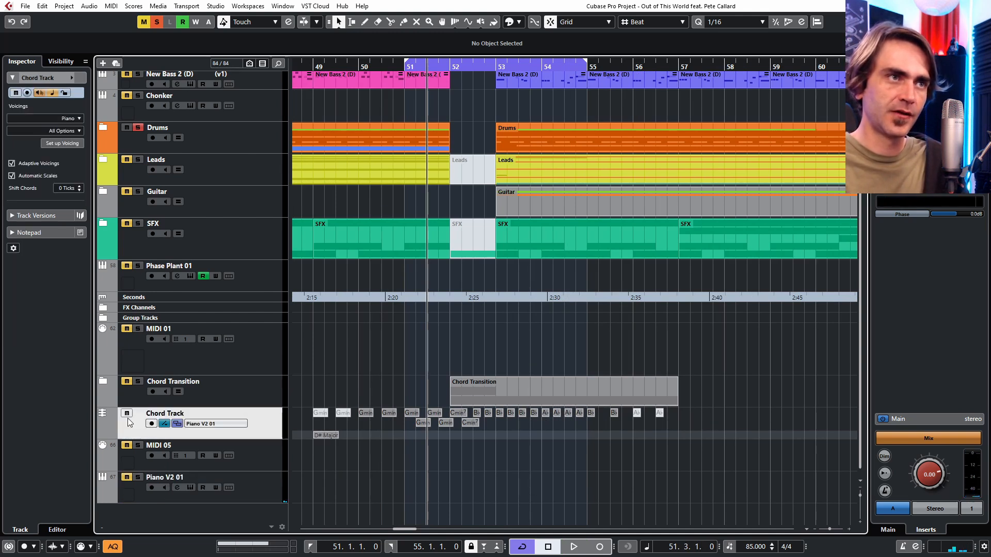
click(157, 22)
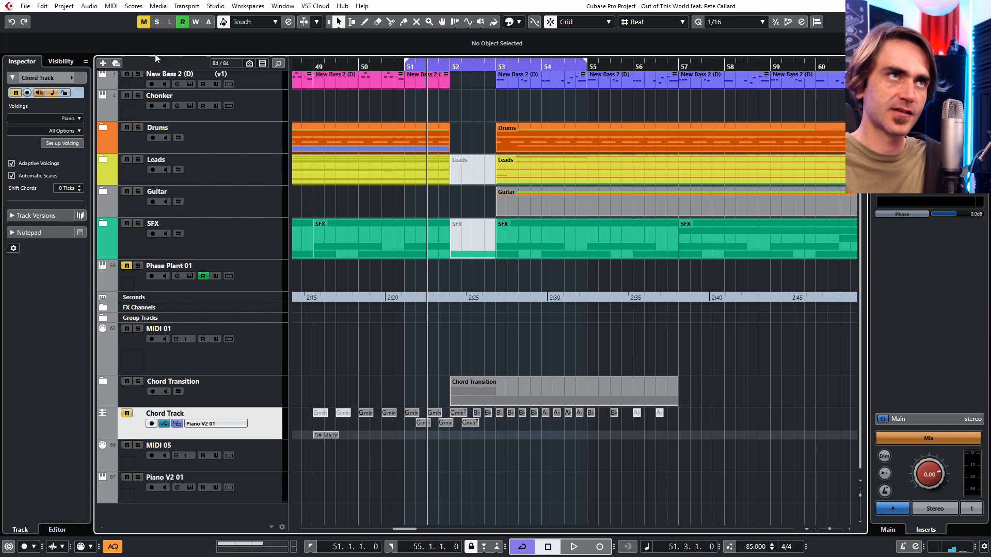
- Mute the MIDI 05 and Piano V2 01 tracks, and play the arrangement from bar 51 with the cycle turned off
click(124, 482)
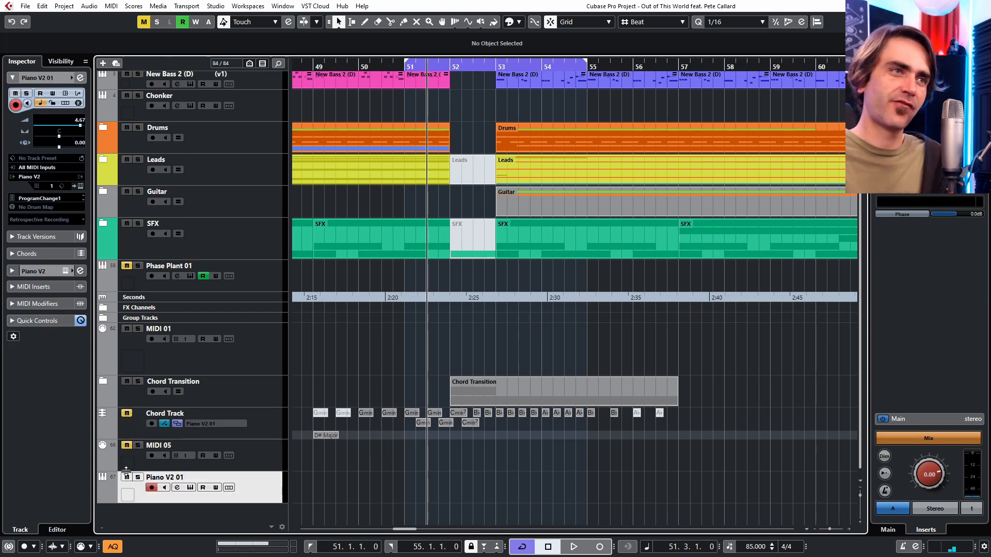
click(127, 476)
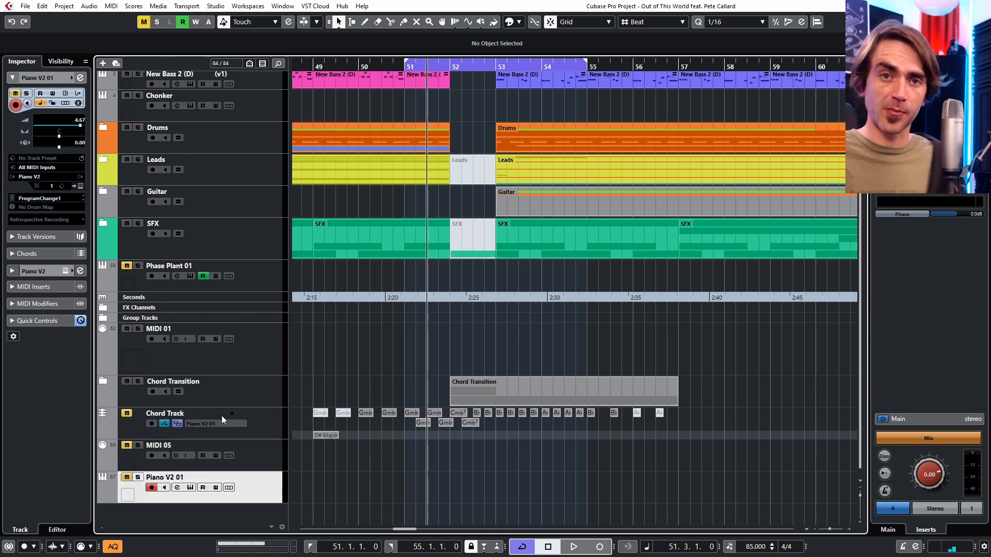
key(space)
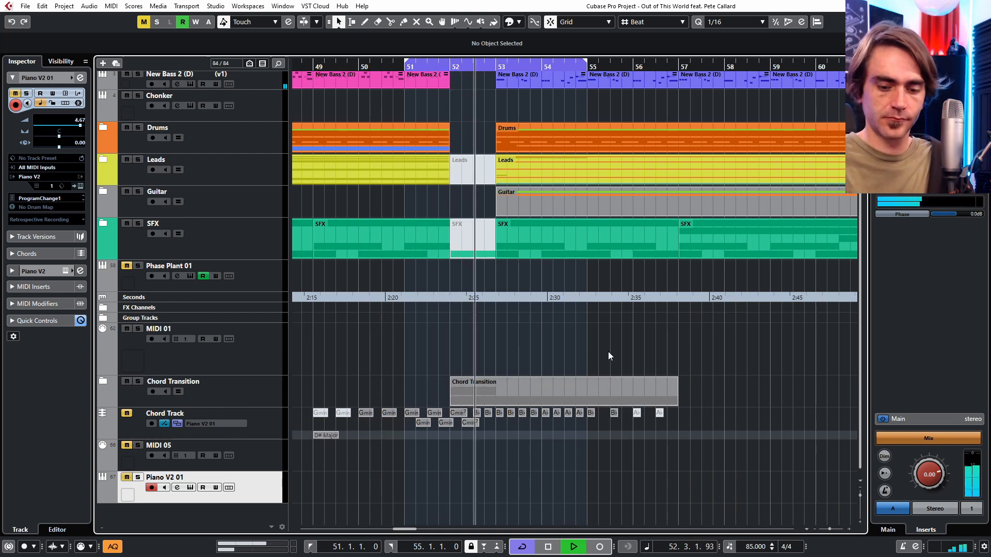
key(KP_Divide)
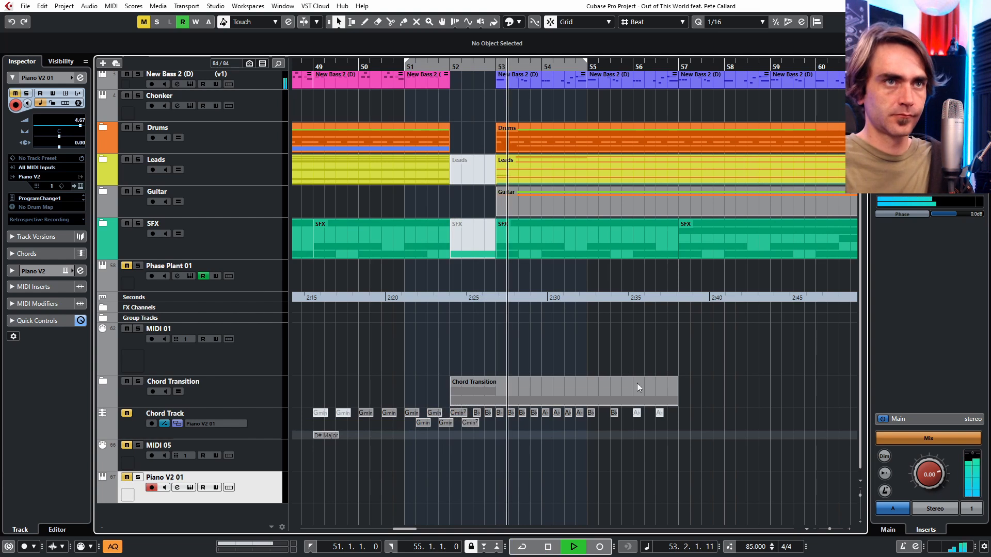
key(g)
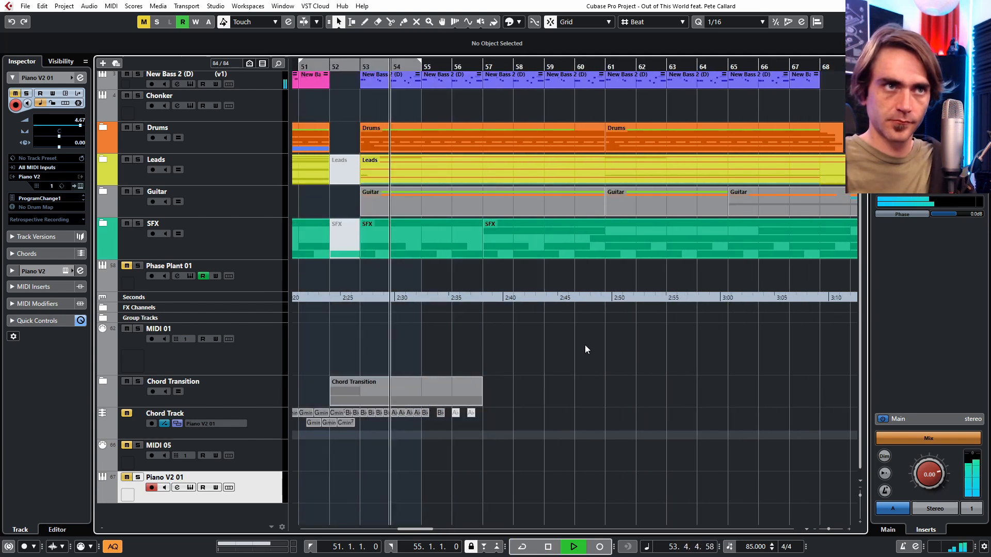
key(h)
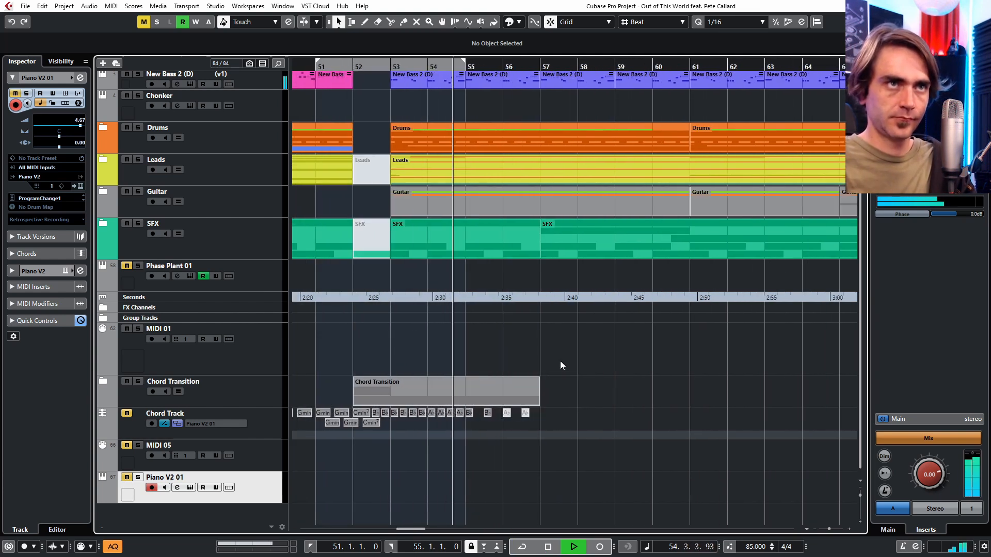
scroll(558, 363, up, 2)
scroll(552, 387, right, 2)
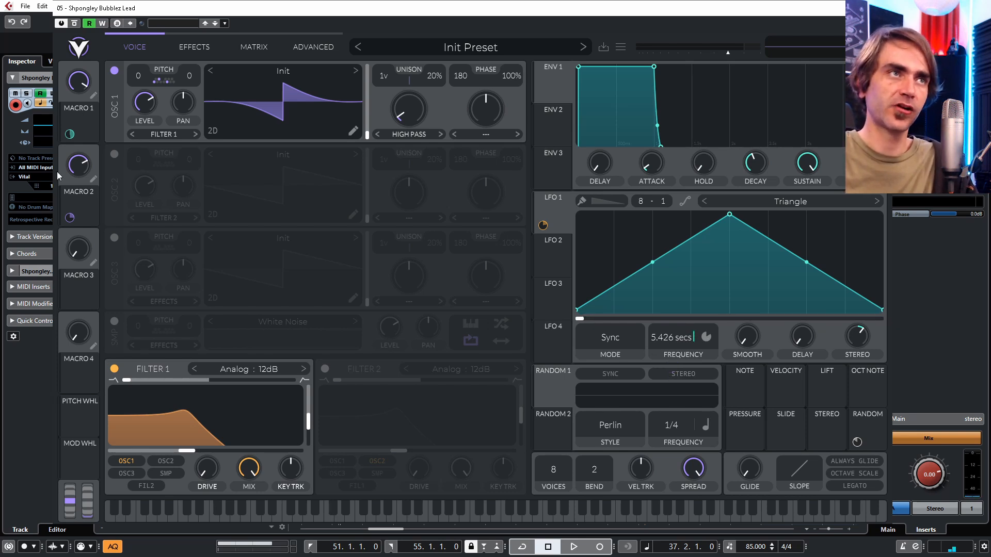
- Close the synth window and inspect the notes of the Electric 2-01_midi part at bar 37 on the Shpongley Bubblez Lead track
mouse_move(671, 368)
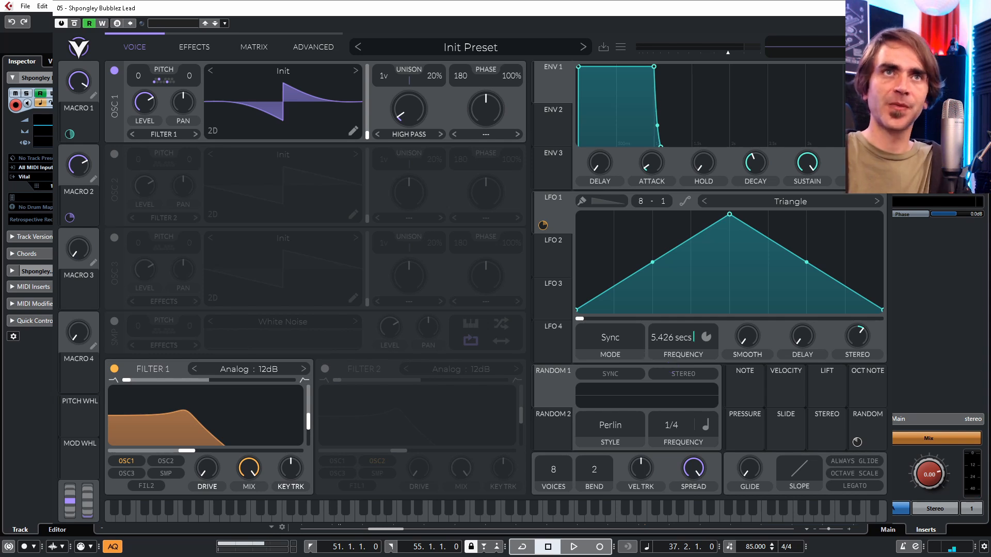
click(882, 8)
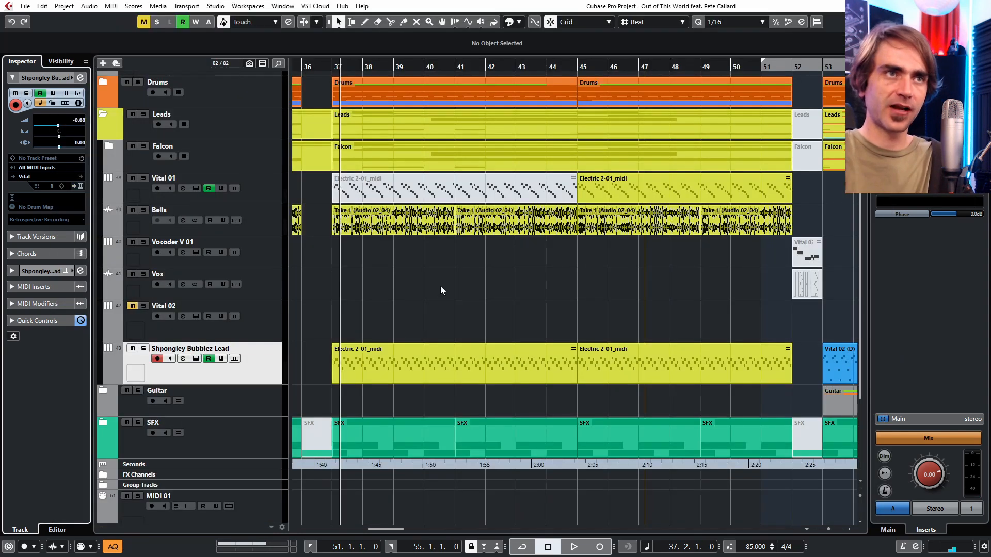
double_click(442, 370)
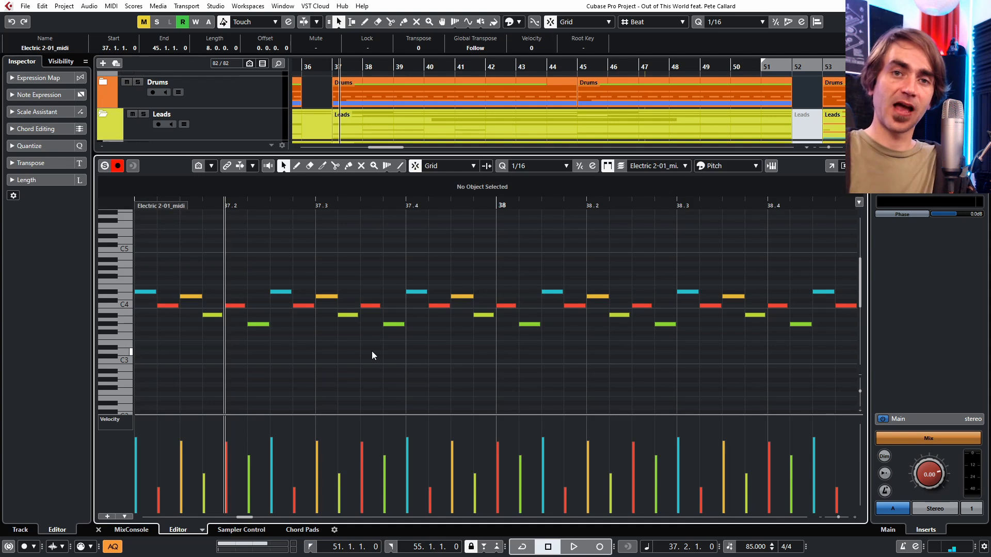
click(98, 530)
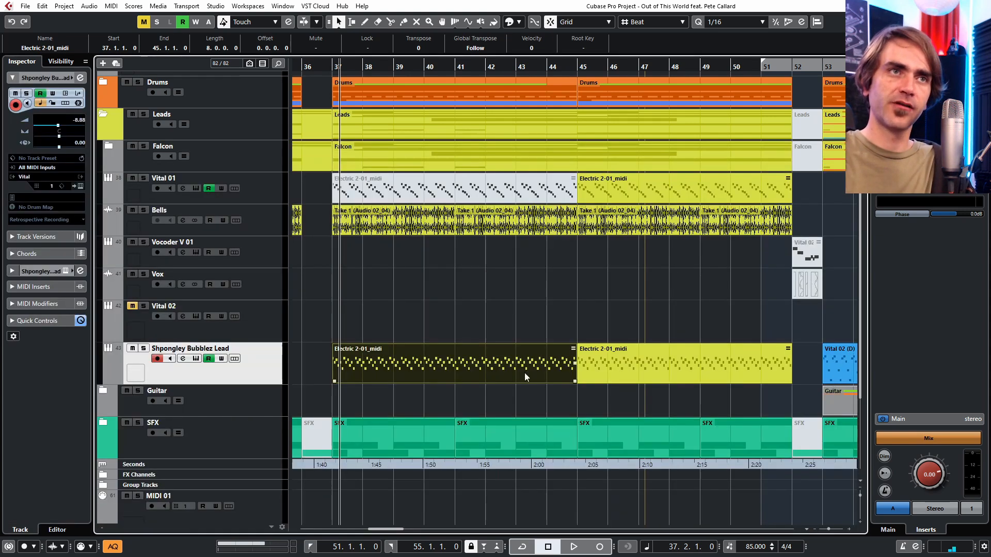
- Inspect the Vital 02 (D) part at bar 53, highlighting the note pattern of bar 53 and that of bar 54
scroll(542, 351, down, 3)
scroll(546, 344, right, 2)
scroll(547, 351, right, 2)
double_click(528, 358)
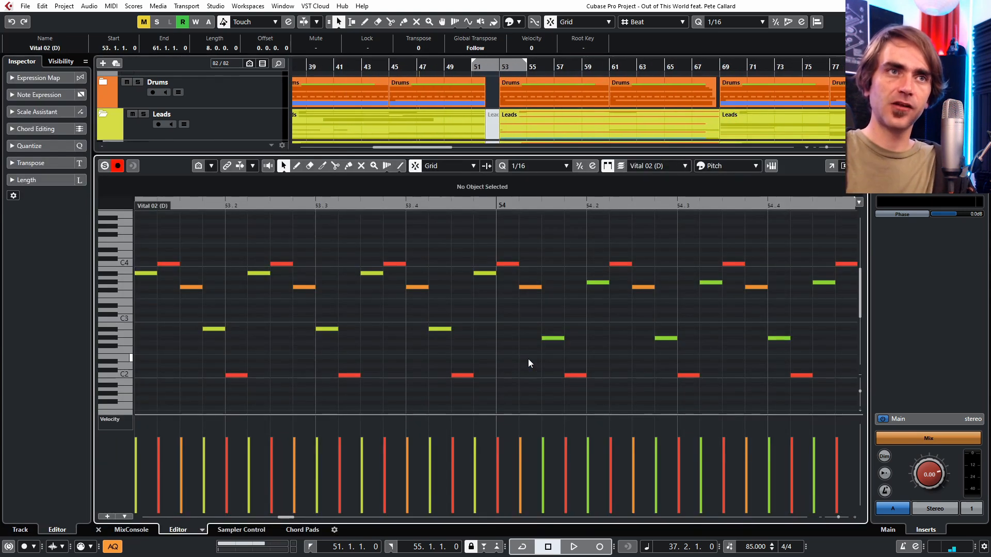
scroll(437, 267, down, 2)
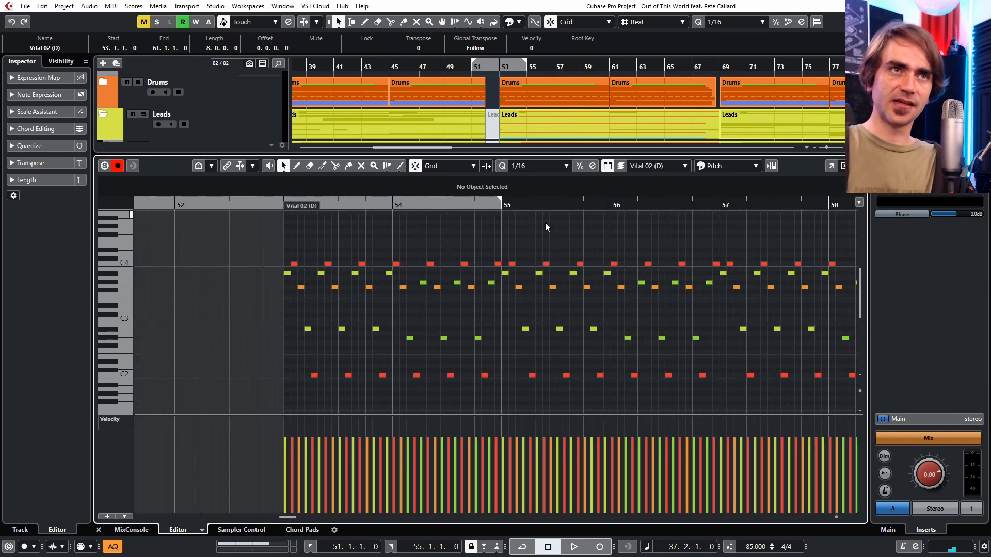
scroll(324, 260, up, 2)
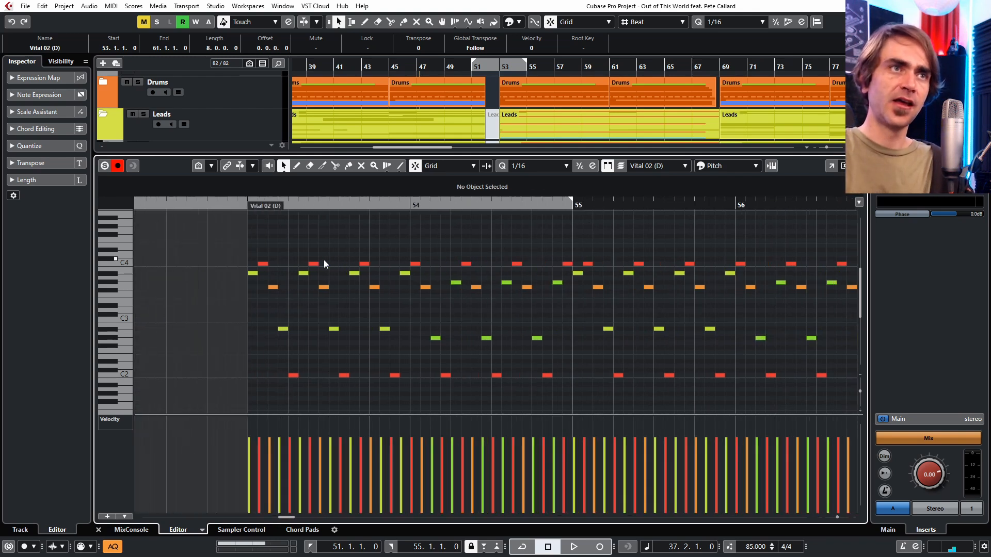
drag(238, 250, 401, 395)
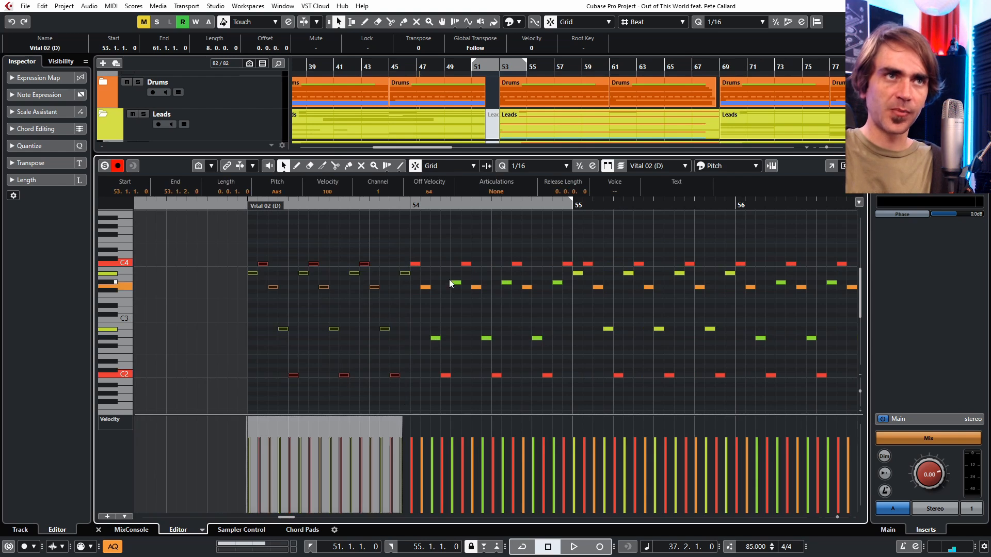
click(429, 255)
drag(428, 255, 565, 393)
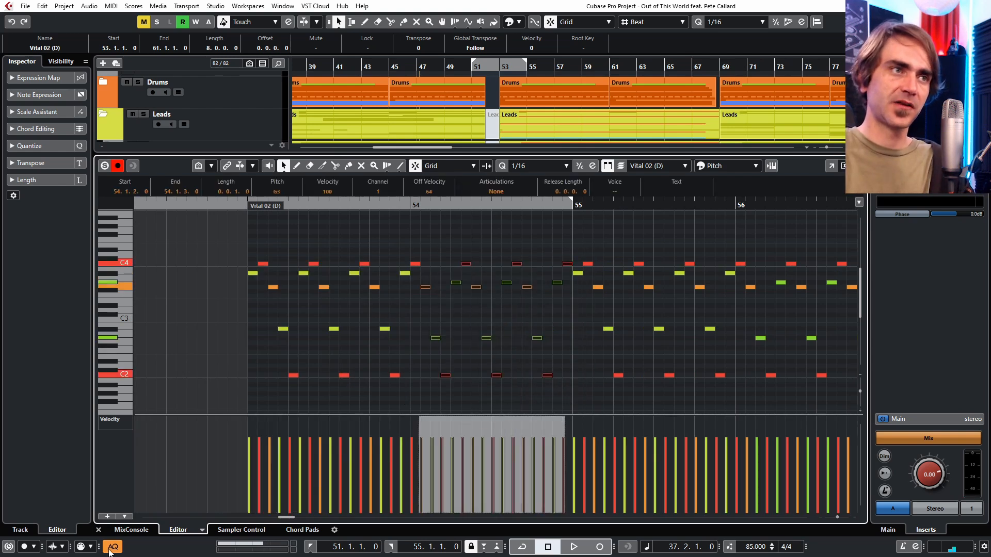
click(98, 530)
- Place the playhead at bar 64 beat 3 and show the automation lanes of the Shpongley Bubblez Lead track
click(552, 312)
key(g)
key(g)
key(g)
key(g)
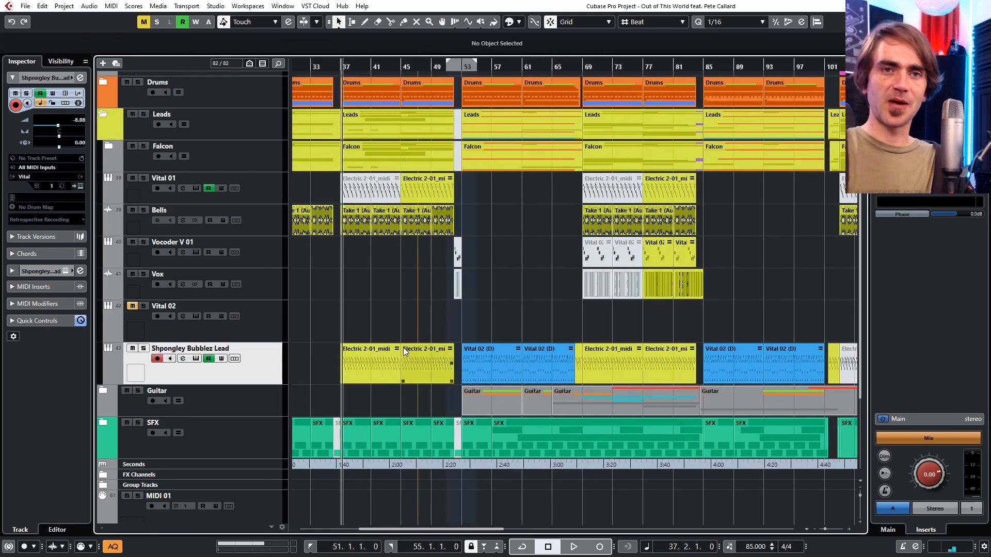
key(h)
key(h)
key(h)
key(h)
key(h)
key(h)
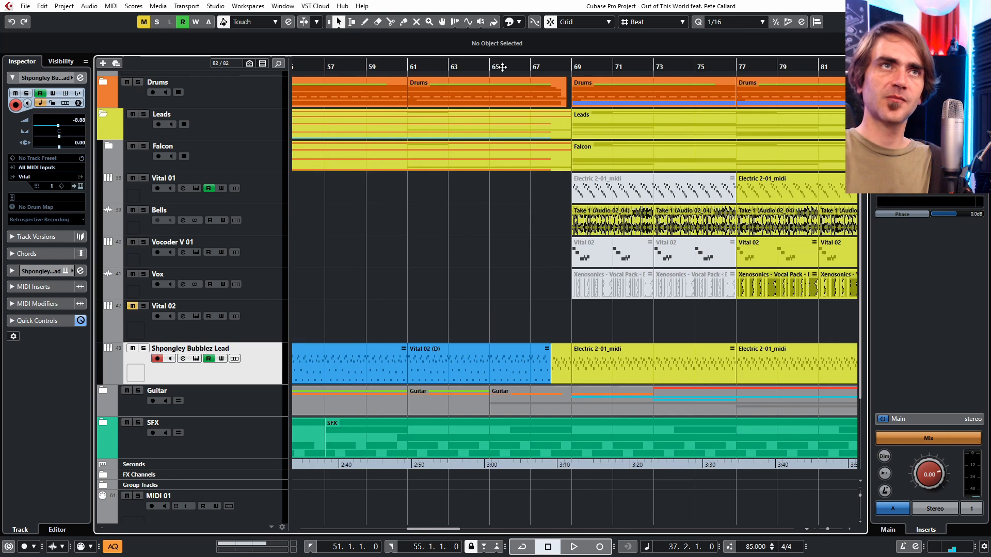
click(484, 66)
key(h)
key(h)
key(h)
key(h)
click(98, 381)
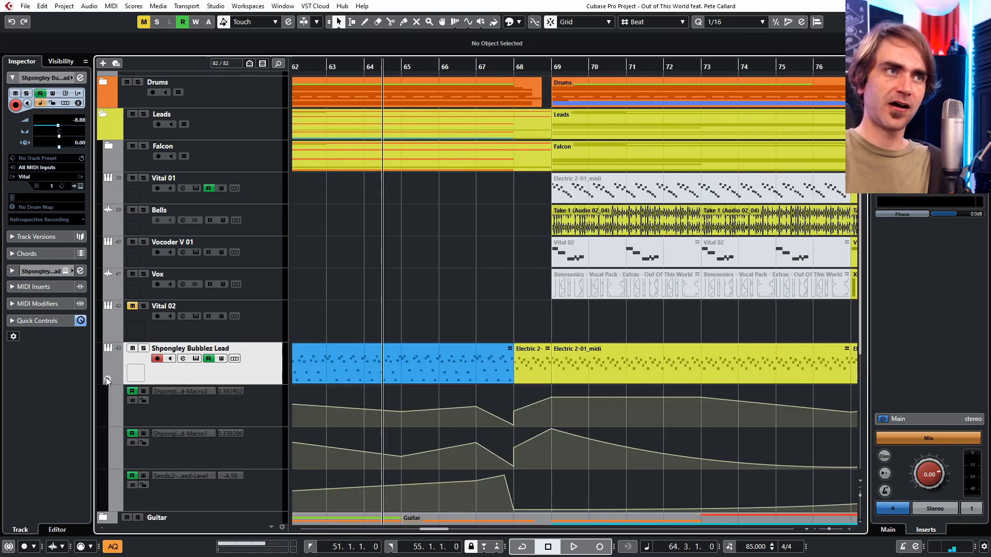
- Play the arrangement from bar 63 beat 3 past bar 77, following the lead's macro and send-level automation
key(g)
key(g)
key(g)
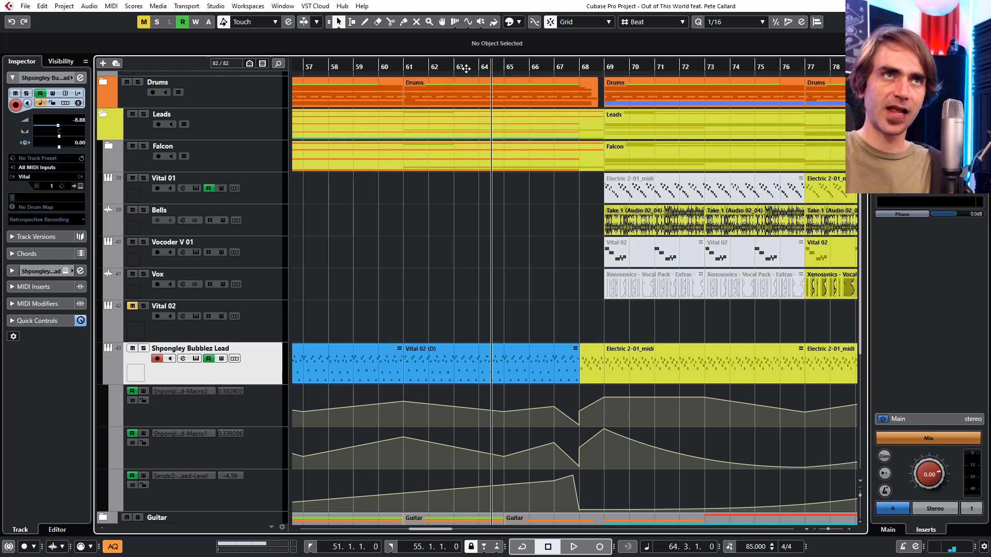
scroll(484, 112, down, 1)
key(space)
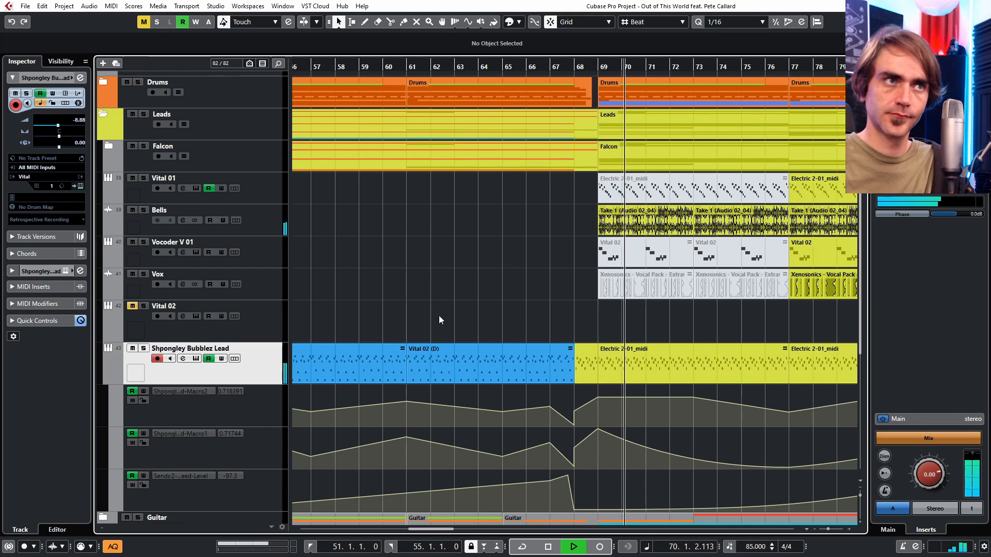
scroll(456, 331, down, 1)
scroll(456, 332, right, 2)
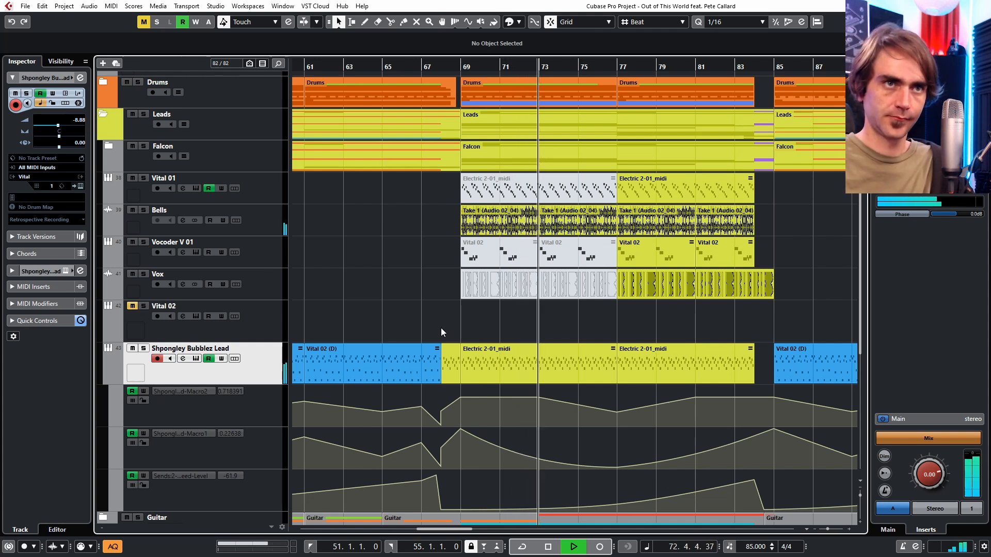
scroll(459, 324, down, 3)
scroll(468, 323, up, 2)
scroll(471, 317, right, 2)
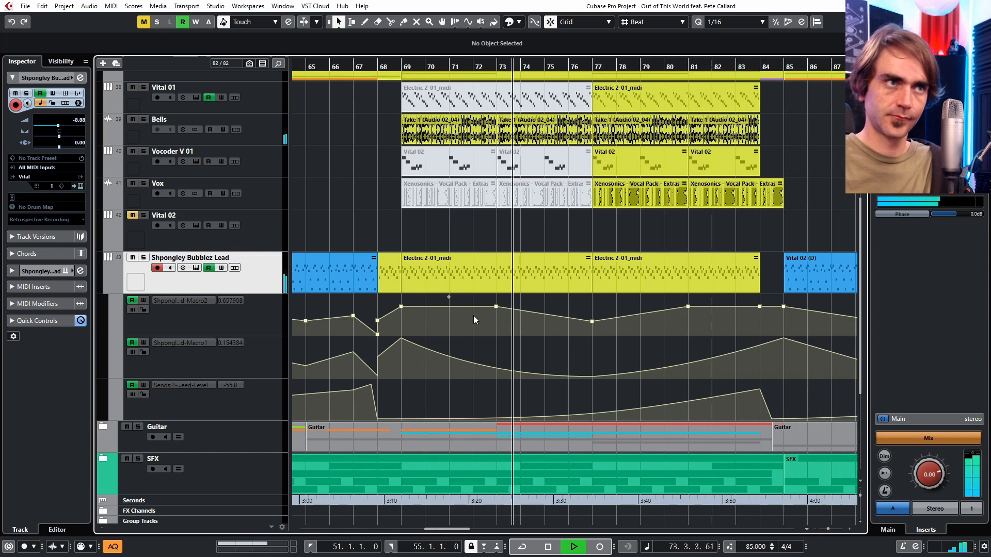
scroll(471, 317, up, 3)
scroll(472, 317, right, 2)
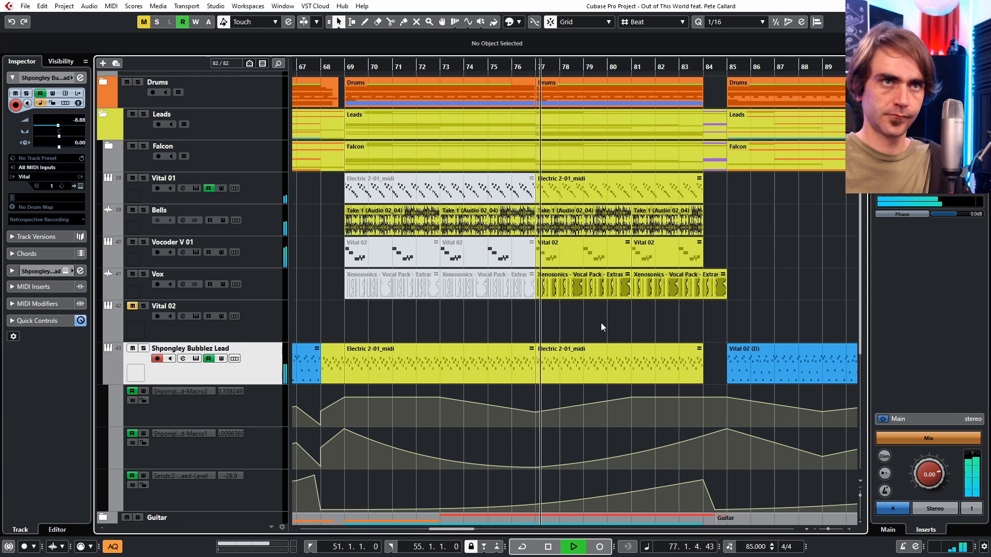
key(space)
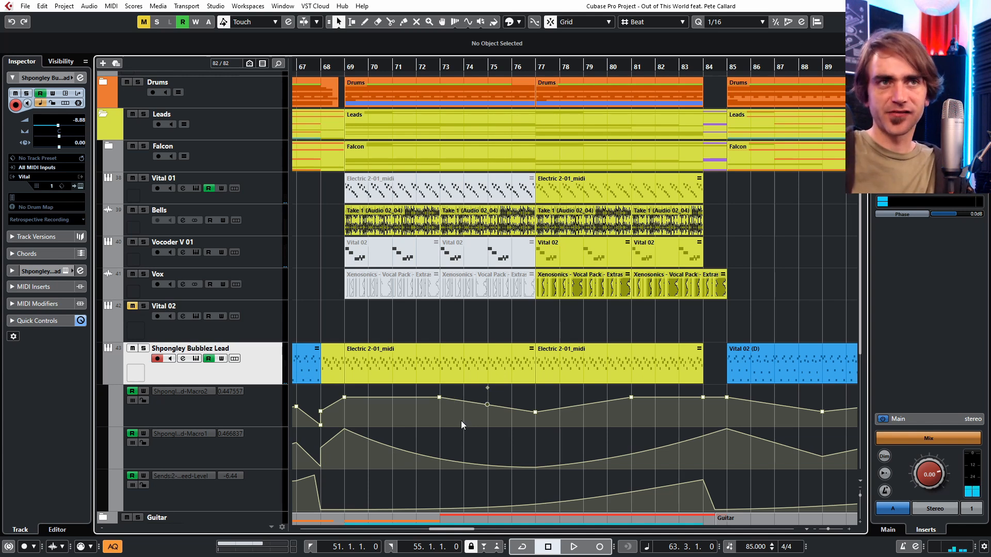
- Review the lead's automation curves across the whole arrangement and hide the track's automation lanes
scroll(671, 341, right, 3)
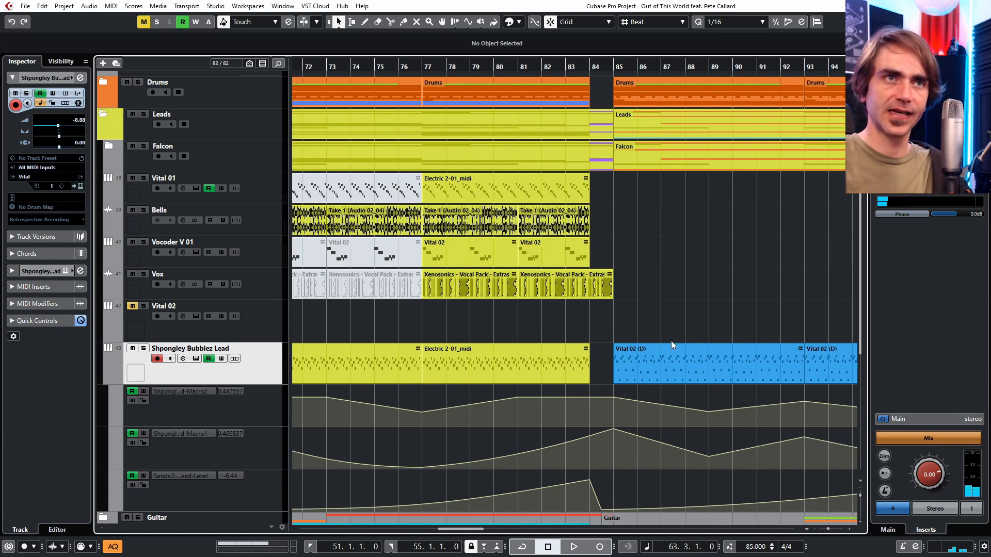
scroll(673, 331, down, 7)
scroll(656, 309, right, 3)
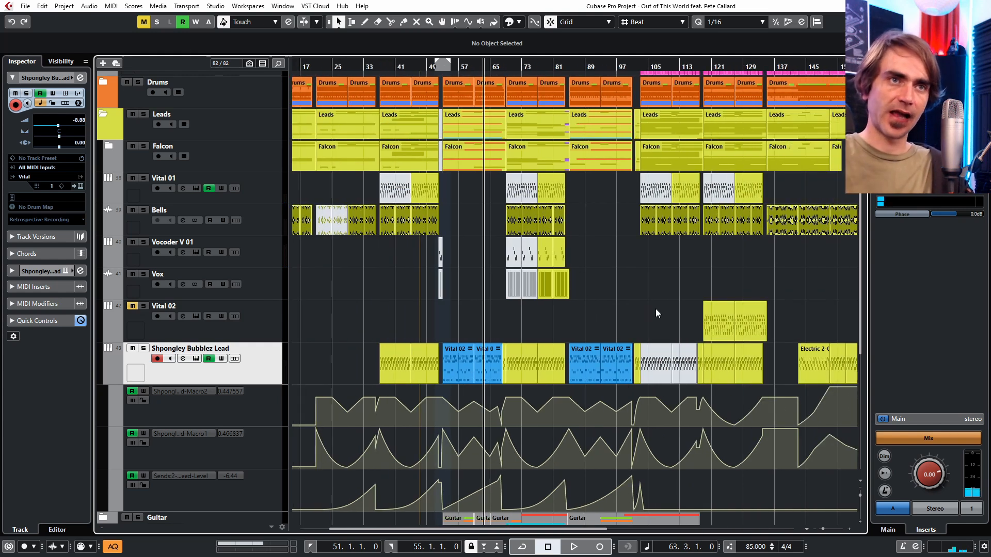
scroll(584, 318, up, 3)
scroll(584, 318, down, 4)
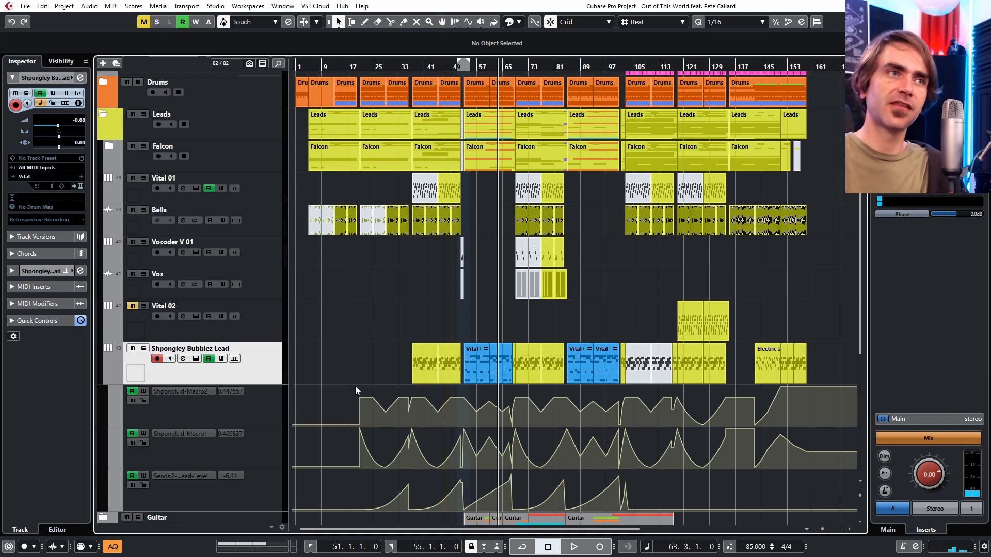
click(108, 378)
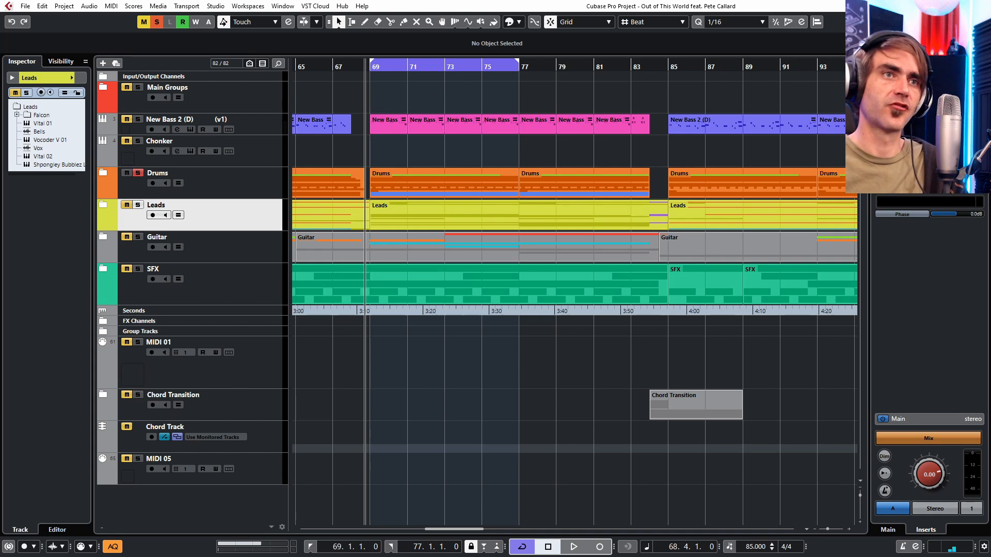
- Examine the sliced ZOOM0043 recording from bar 69, selecting the audio event that starts at 69.2.3
click(371, 69)
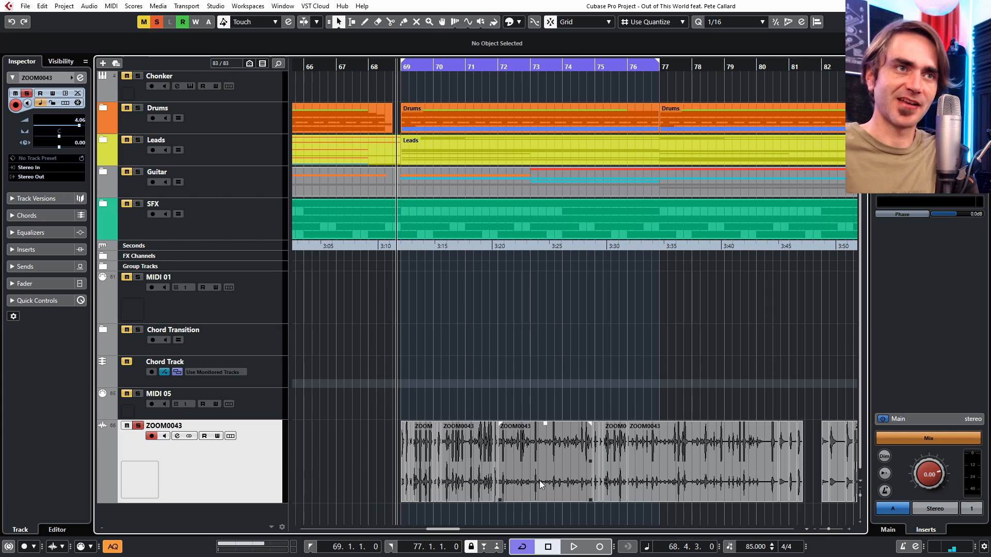
scroll(410, 385, up, 7)
scroll(459, 334, left, 4)
scroll(566, 379, right, 3)
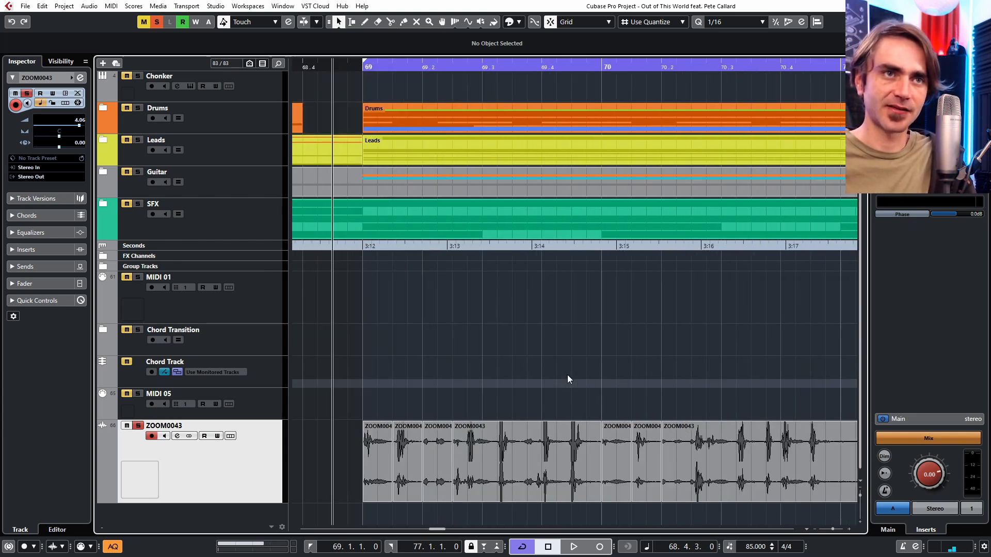
click(478, 447)
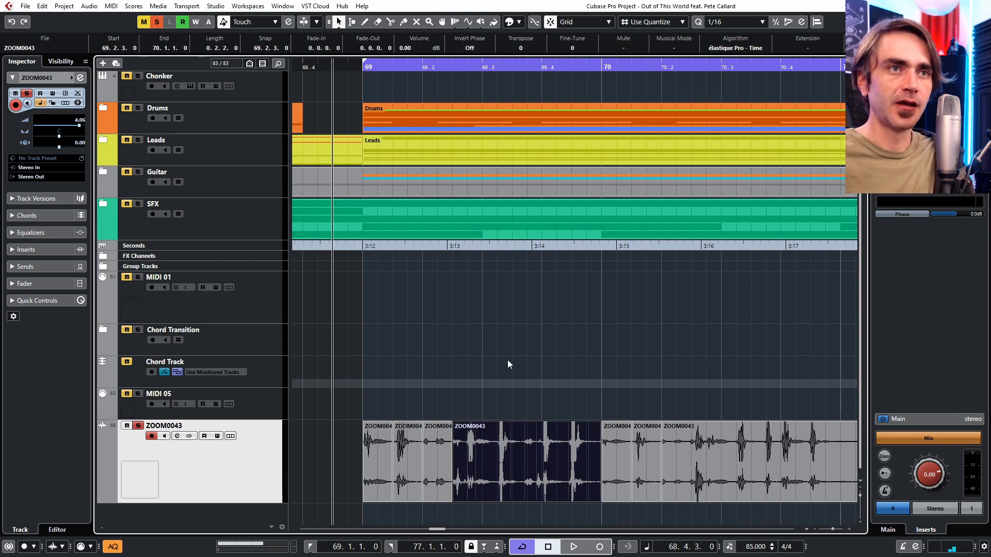
scroll(496, 351, right, 2)
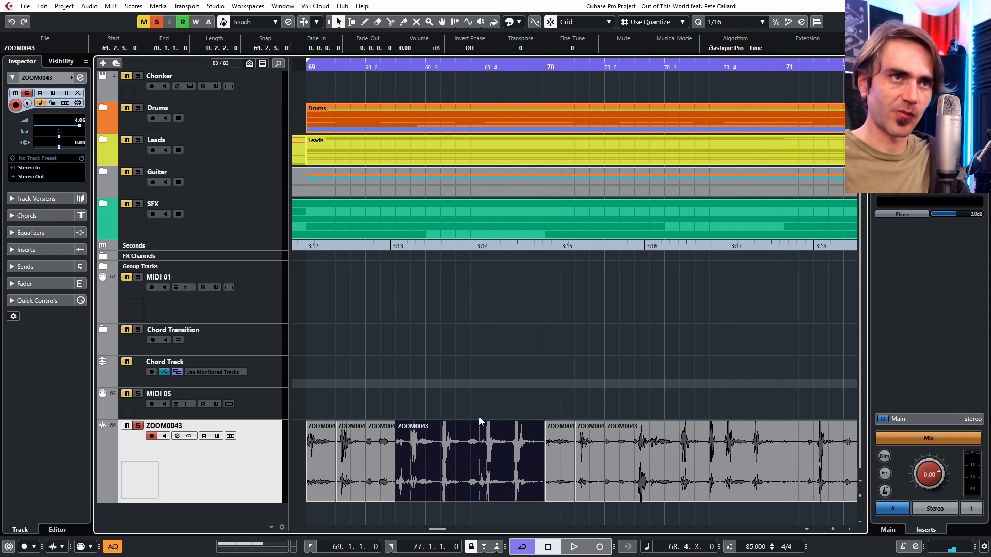
scroll(479, 417, up, 3)
scroll(457, 453, left, 4)
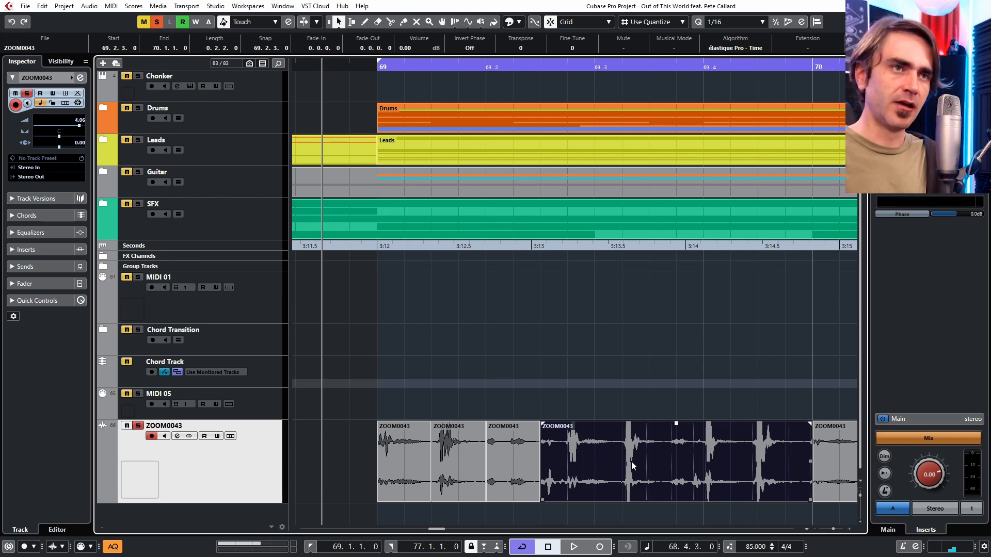
scroll(625, 309, down, 4)
scroll(583, 316, right, 2)
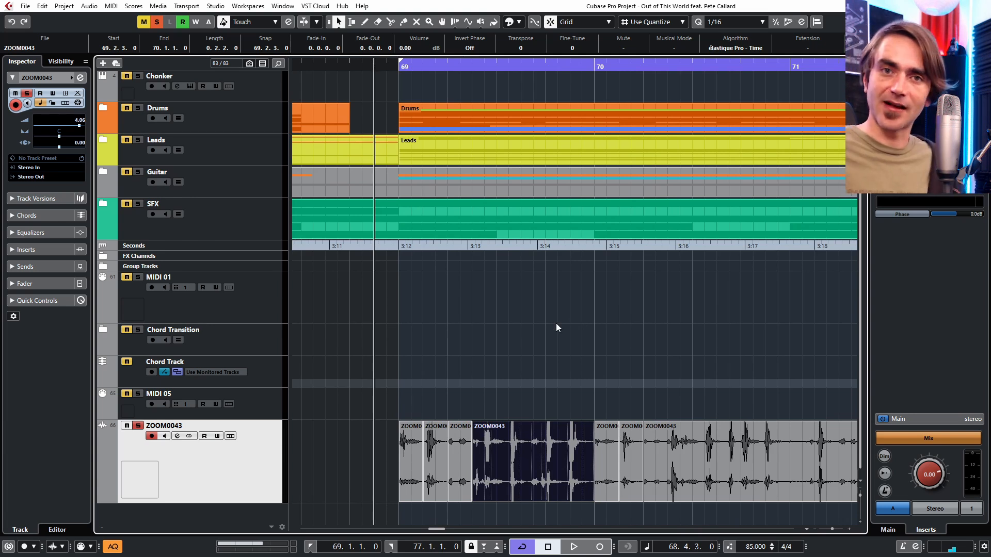
- Examine the ZOOM0043 slices across bars 69 to 73, reselecting the event that starts at 69.2.3
scroll(556, 323, down, 4)
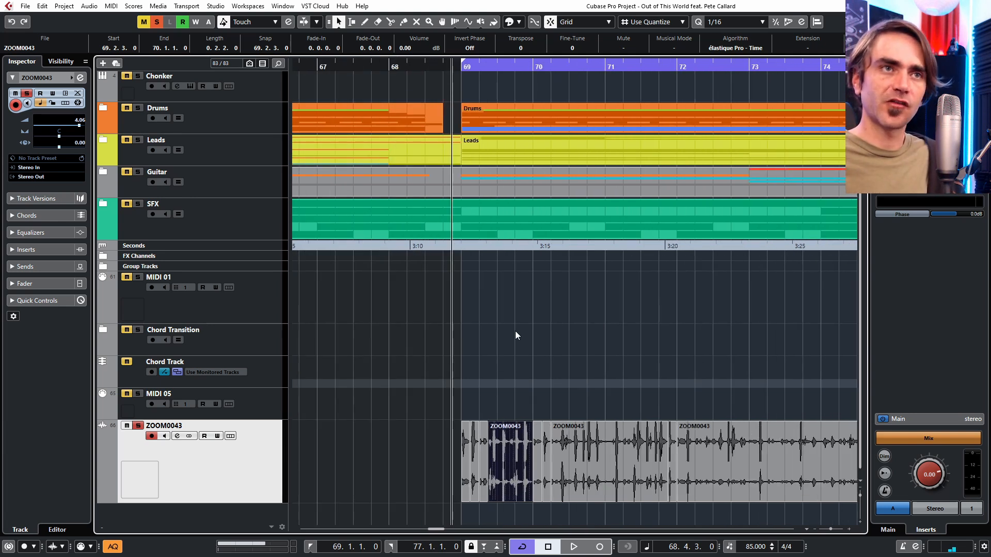
scroll(515, 332, up, 2)
scroll(535, 316, right, 2)
click(536, 316)
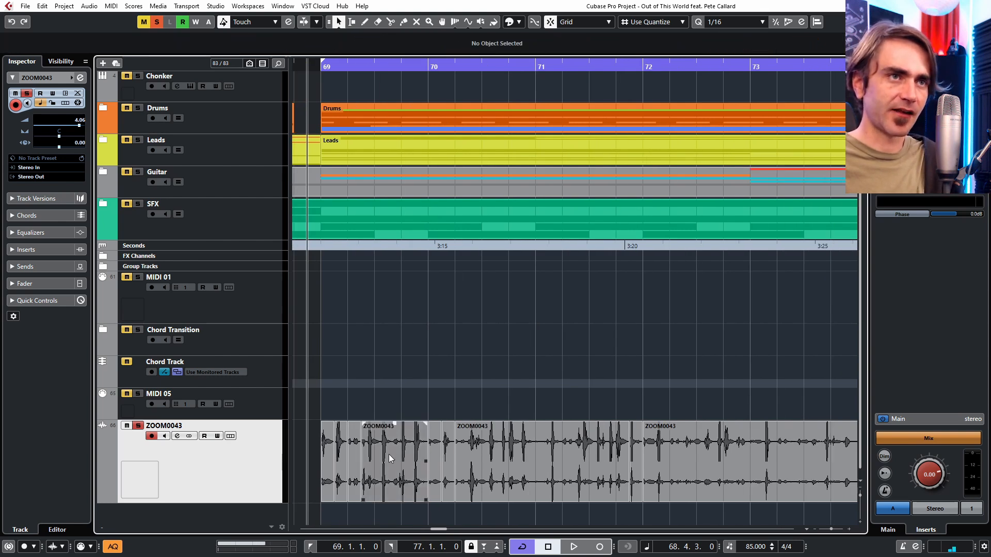
click(377, 471)
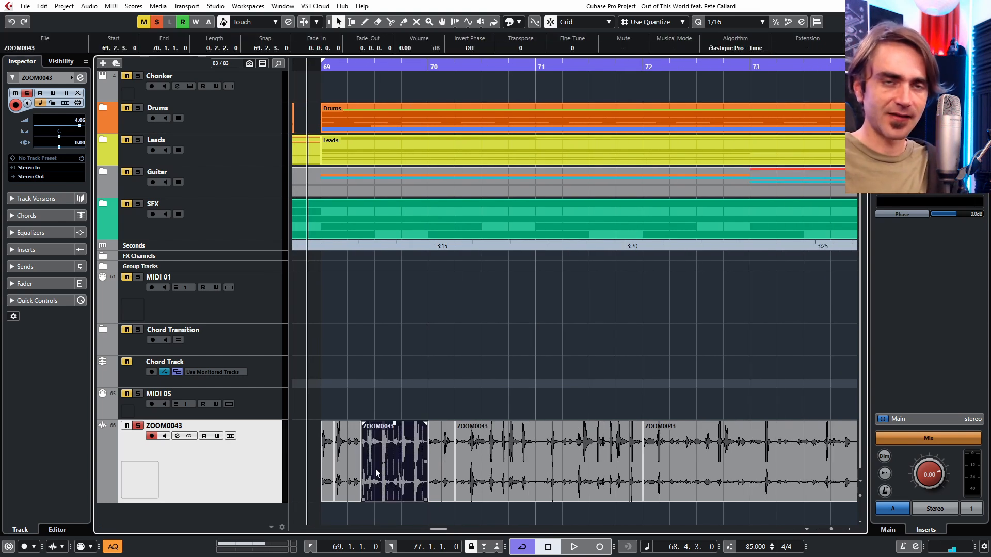
click(521, 343)
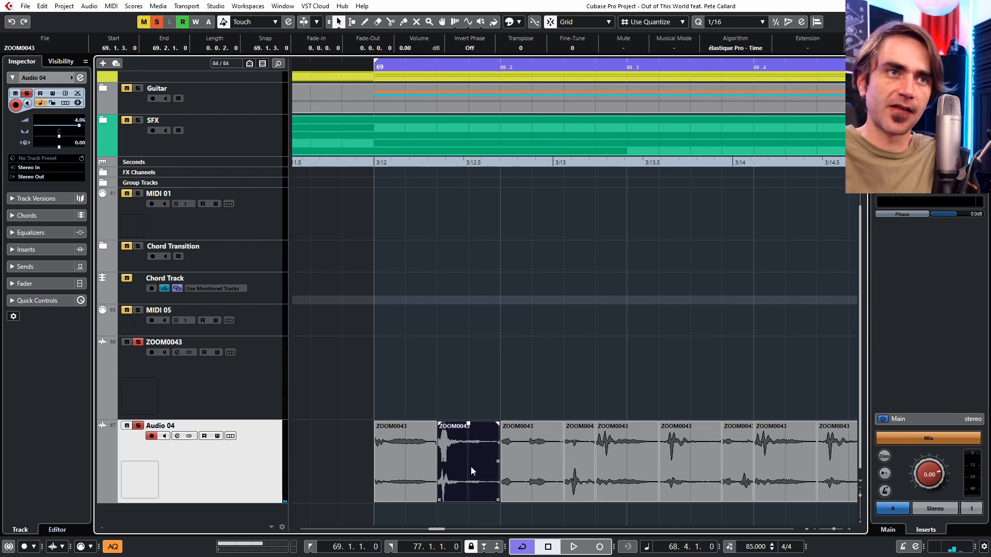
- Shorten the slice at 69.1.3 on the Audio 04 track so that it ends at 69.1.4.73
right_click(471, 466)
scroll(457, 476, up, 1)
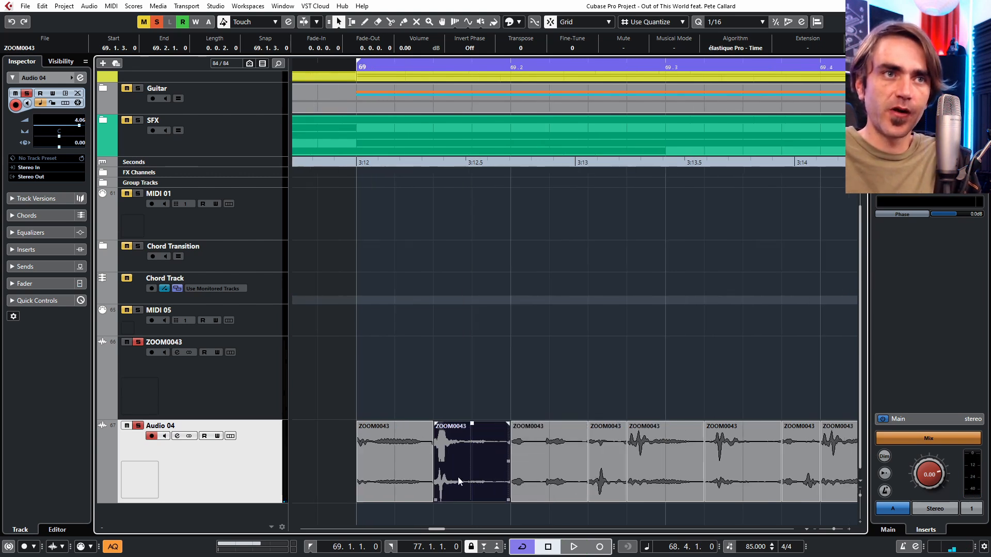
scroll(457, 477, up, 1)
drag(551, 501, 526, 501)
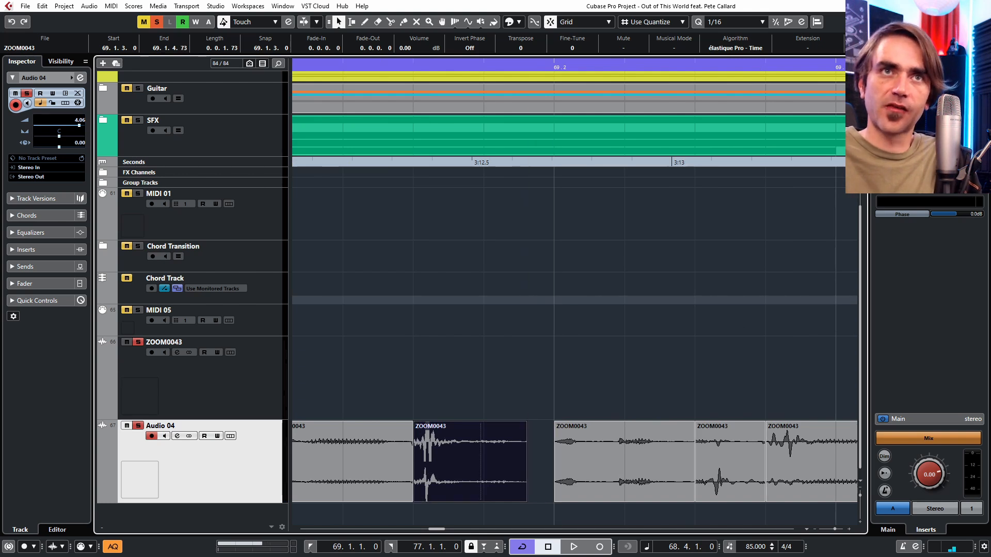
- Try the Stereo Flip process in Flip Left-Right mode on the Audio 04 slice at 69.1.3
drag(860, 82, 861, 93)
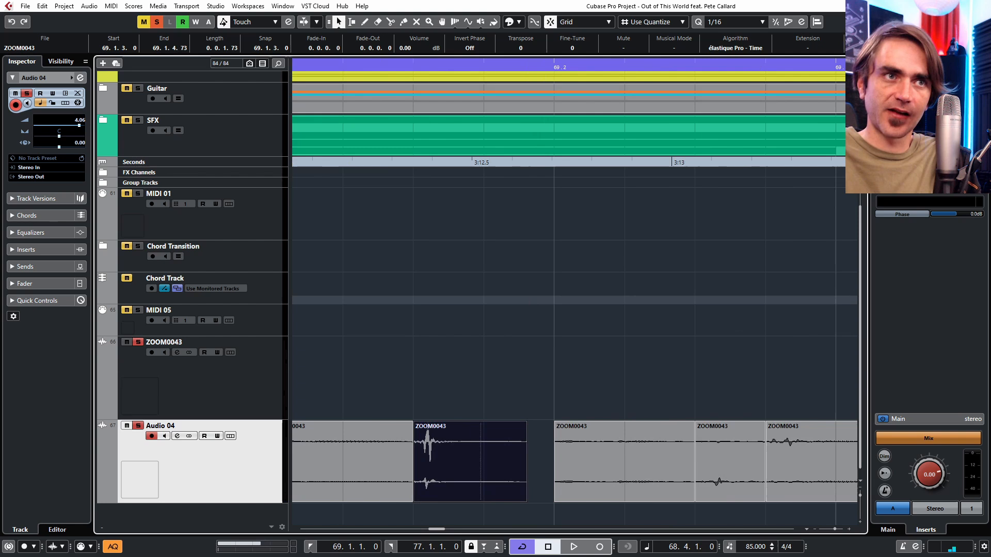
click(475, 419)
right_click(437, 476)
click(474, 271)
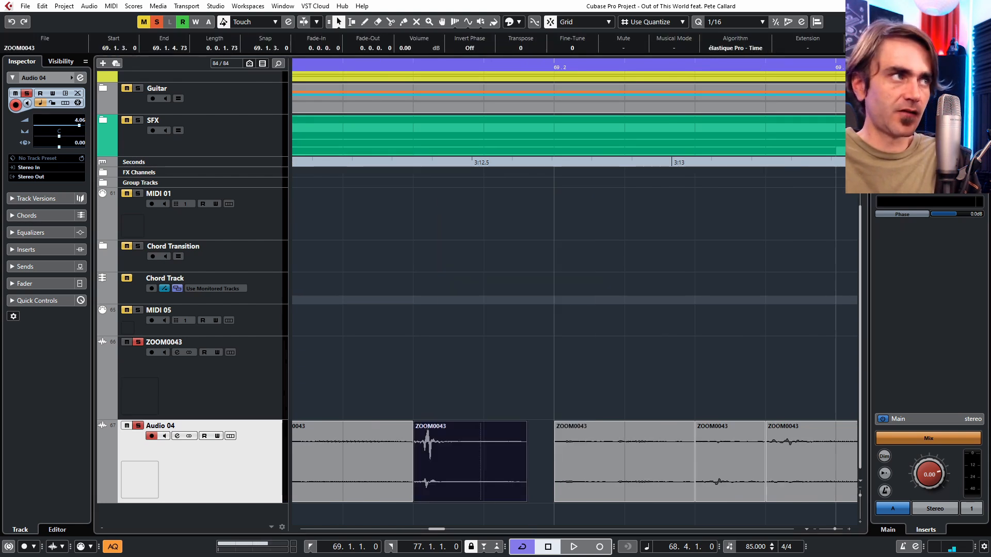
right_click(462, 470)
mouse_move(509, 205)
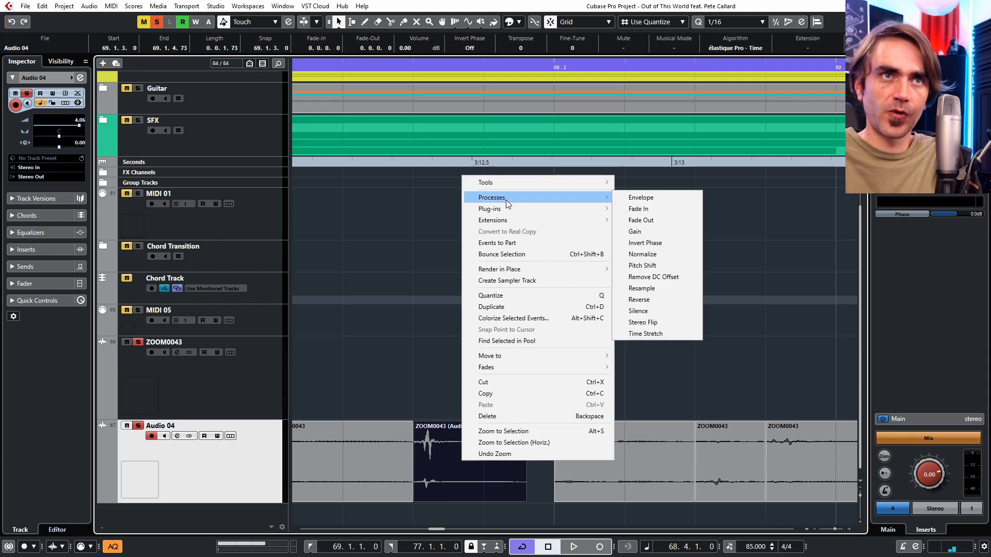
click(636, 324)
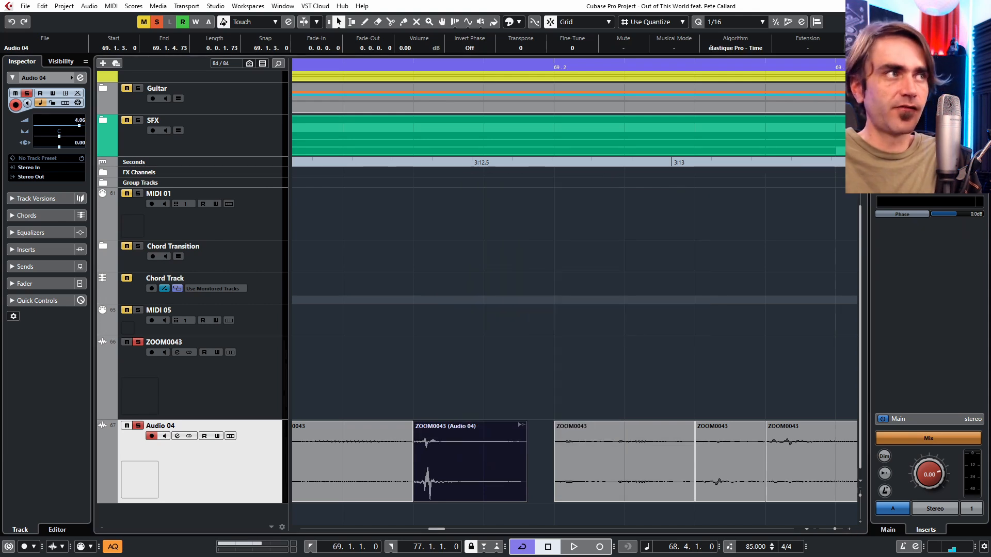
click(654, 286)
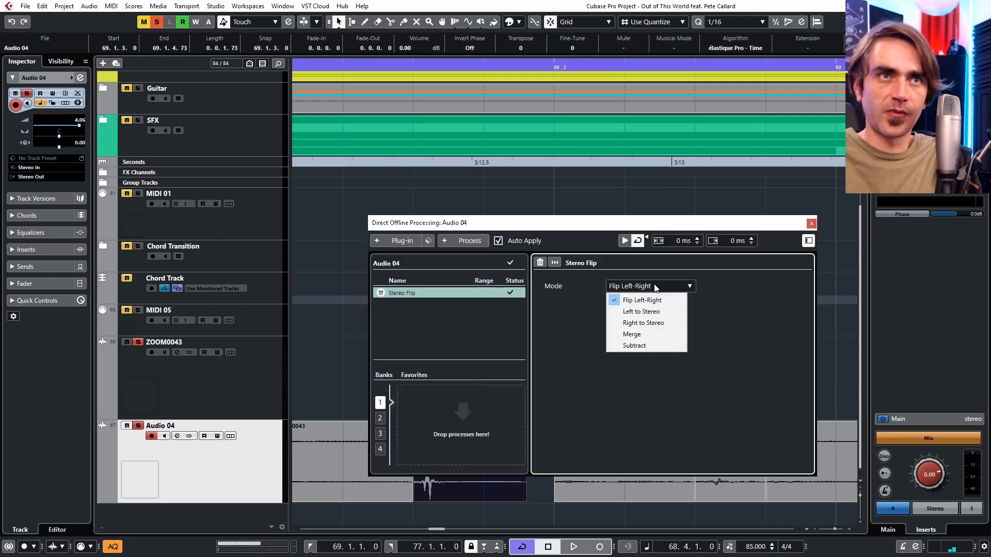
click(603, 224)
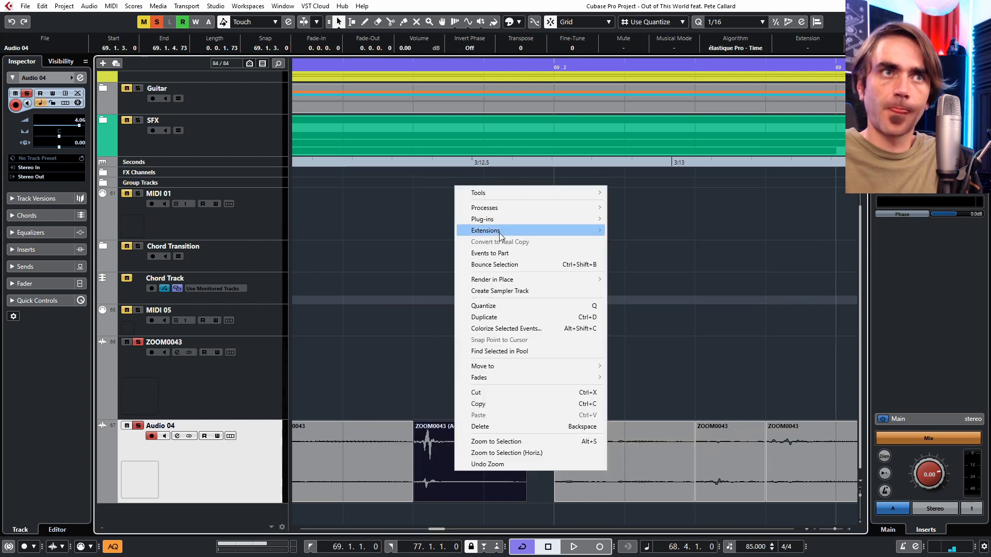
- Apply the Stereo Flip process in Right to Stereo mode to the slice at 69.1.3
mouse_move(503, 212)
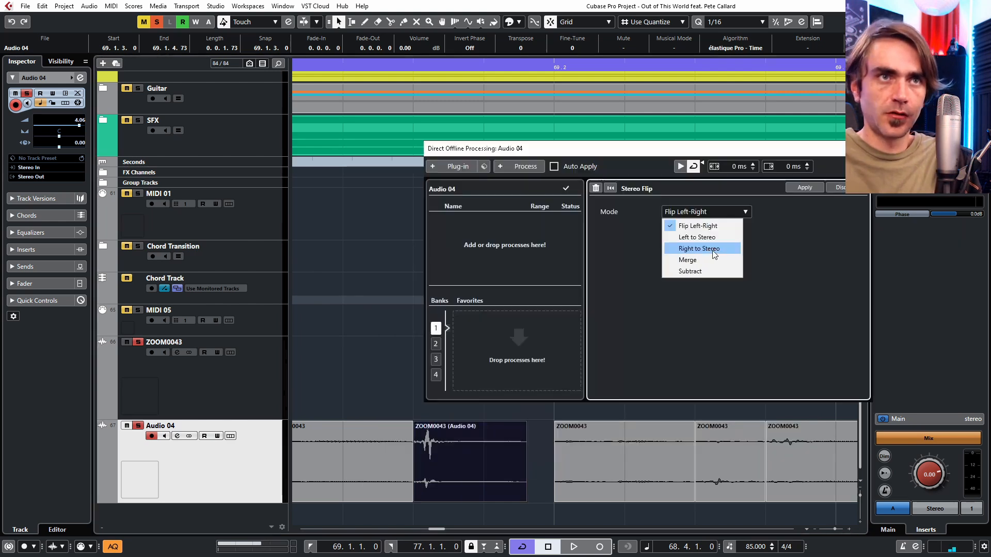
click(712, 250)
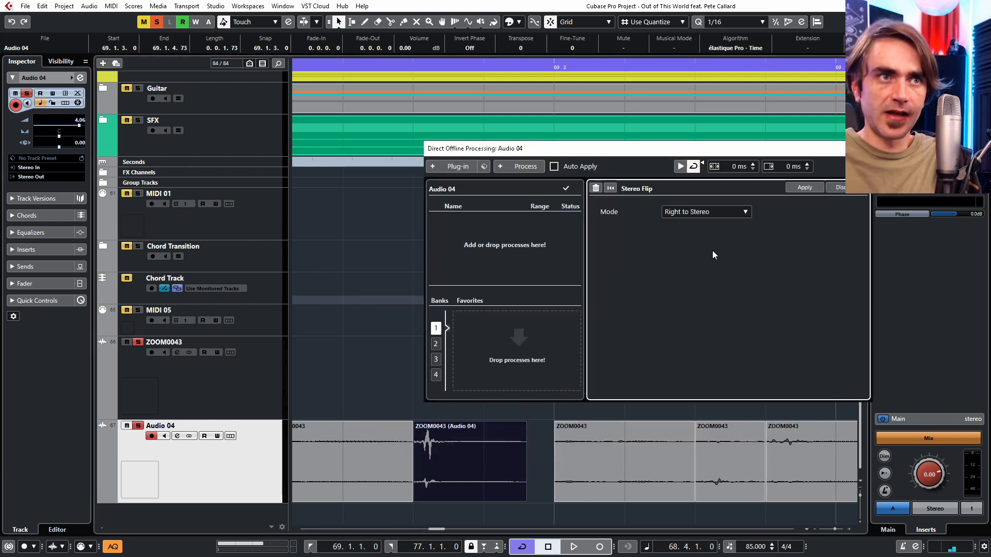
click(801, 188)
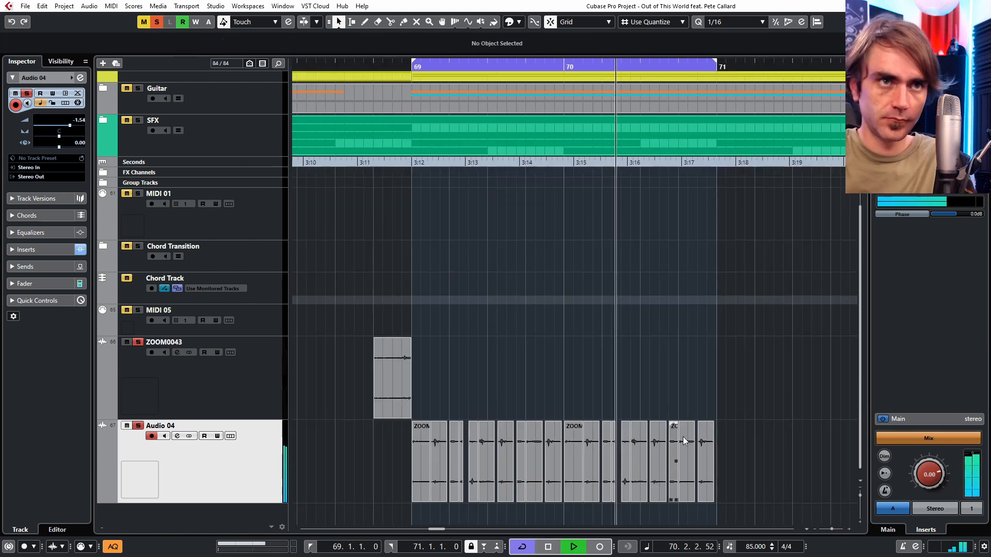
- Listen to the looped slice pattern on Audio 04 over bars 69 and 70, and stop playback
scroll(655, 445, up, 2)
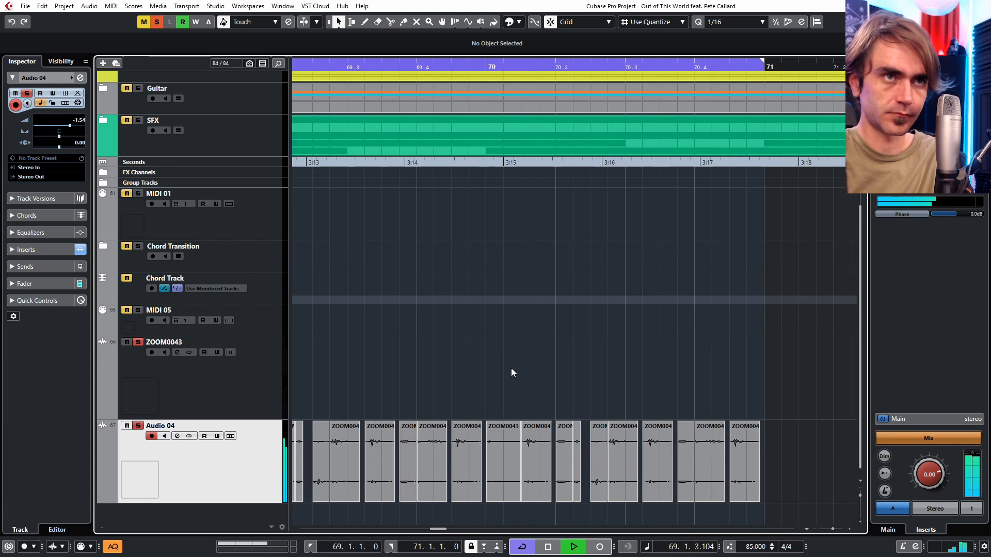
scroll(511, 368, down, 2)
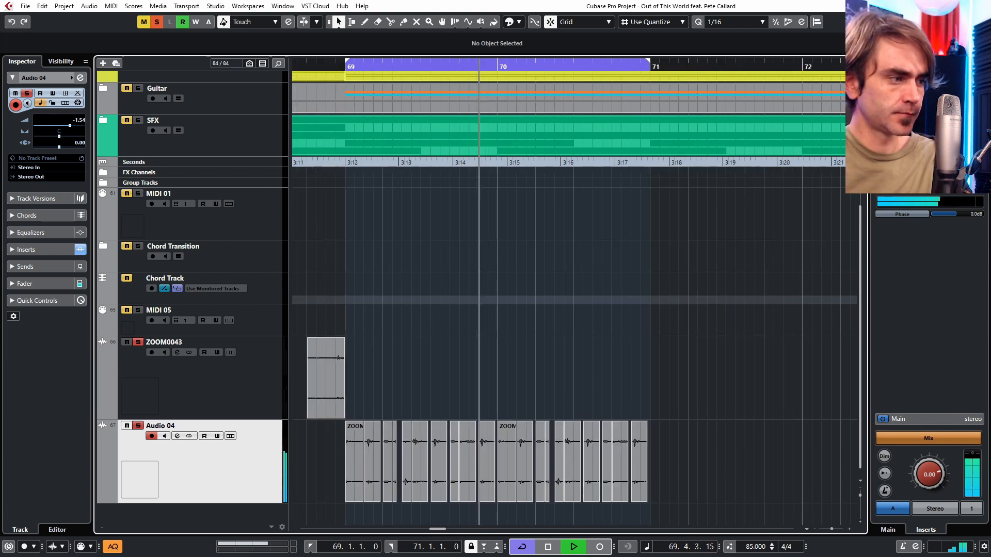
key(space)
- Trim the start of the first Audio 04 slice to its transient at 69.1.1.13 and move the slice back to 69.1.1.0
scroll(434, 345, up, 3)
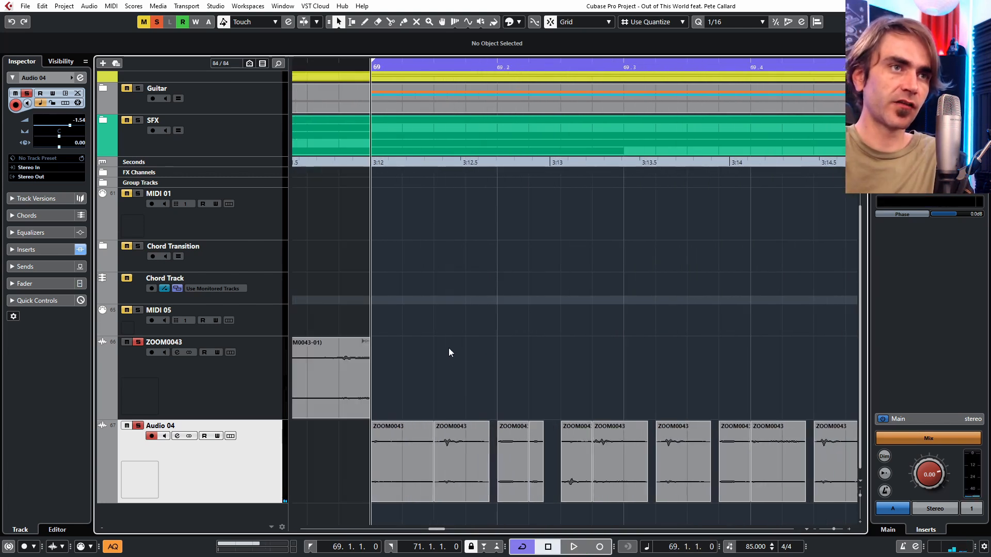
scroll(406, 468, up, 2)
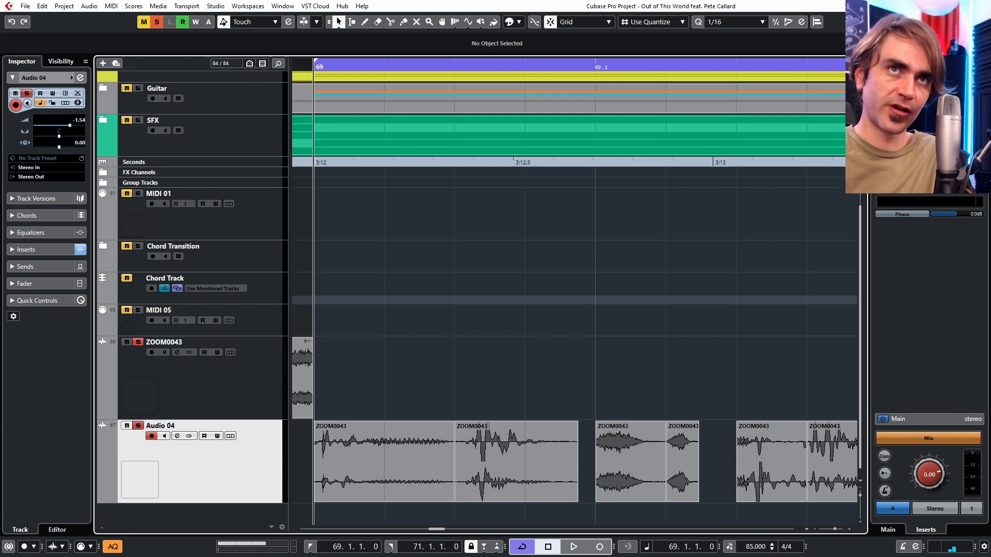
scroll(410, 416, up, 5)
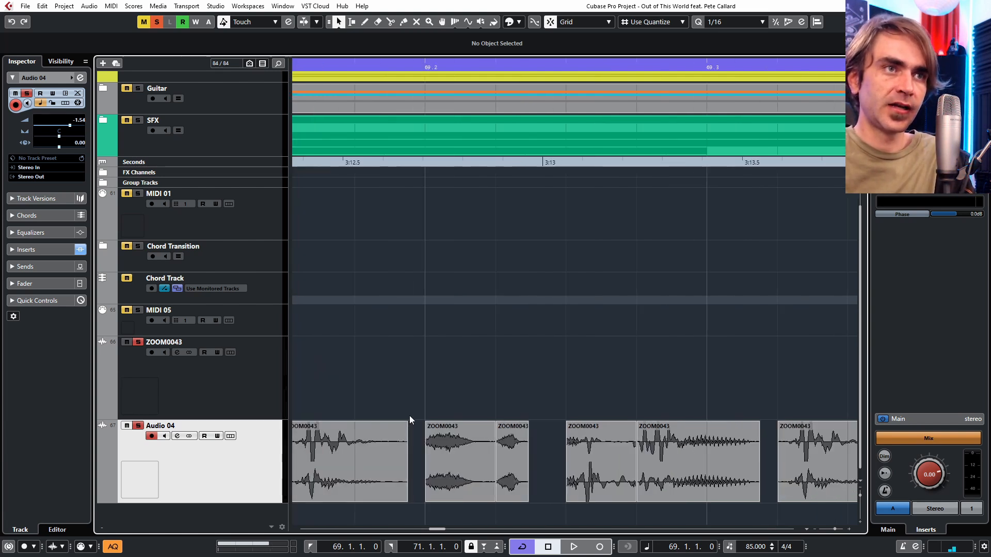
click(426, 474)
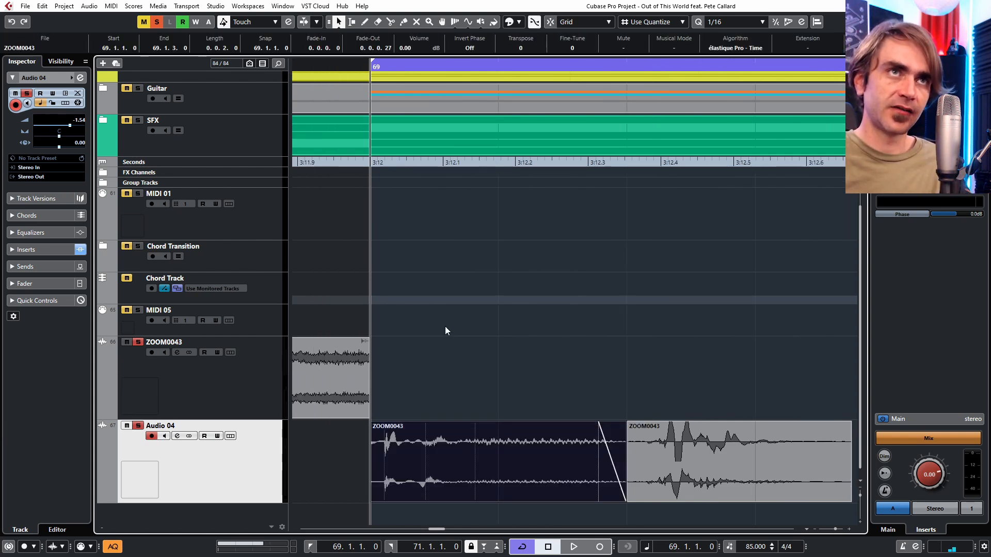
scroll(374, 508, up, 3)
drag(377, 498, 403, 496)
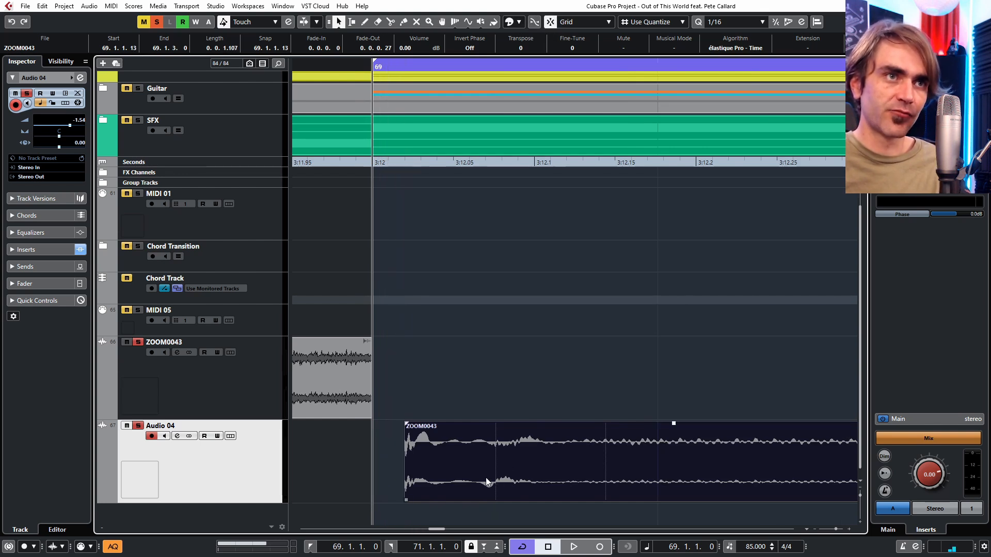
drag(485, 478, 465, 478)
- Trim the start of the second Audio 04 slice to its transient and realign it to 69.1.3, ending at 69.1.4.57
scroll(521, 472, down, 4)
scroll(539, 481, right, 3)
click(498, 486)
scroll(488, 487, up, 2)
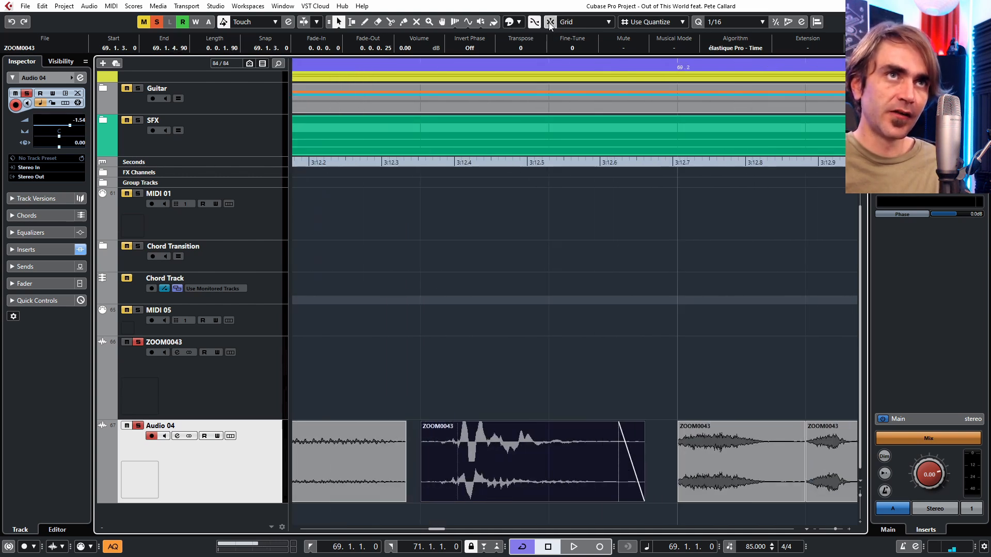
drag(424, 498, 475, 511)
scroll(447, 497, up, 3)
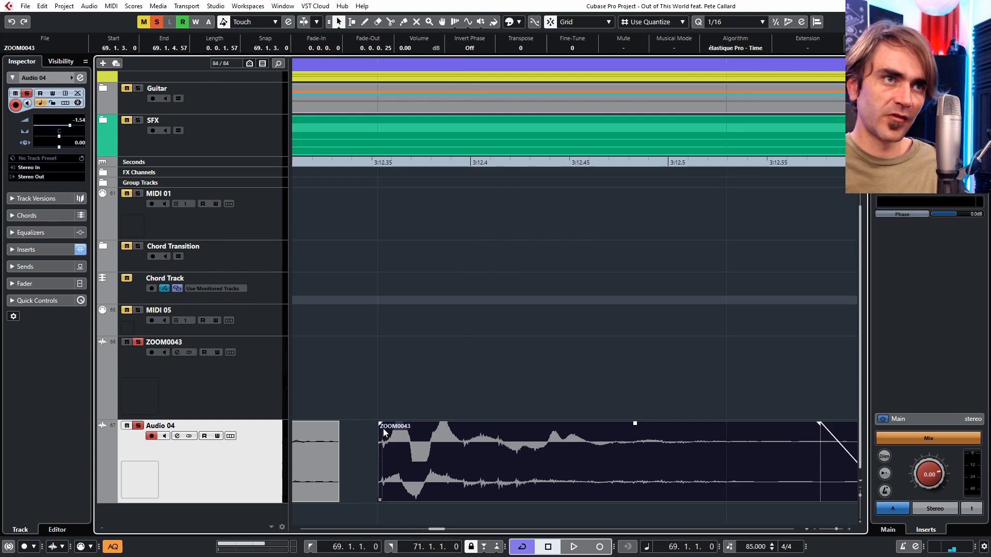
- Add a short fade-in of 0.0.0.2 to the slice at 69.1.3 and deselect it
drag(380, 423, 386, 425)
scroll(430, 441, down, 5)
scroll(473, 424, down, 1)
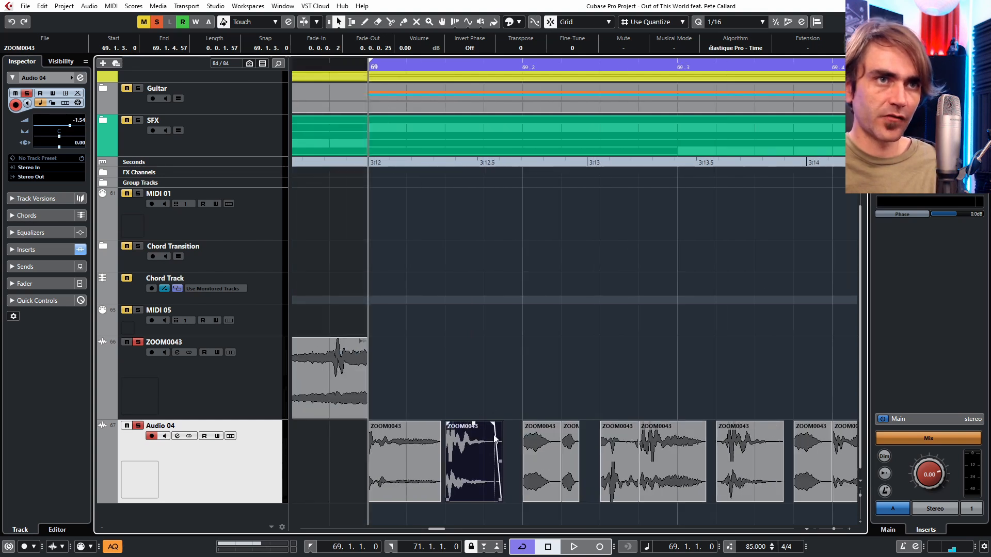
click(489, 387)
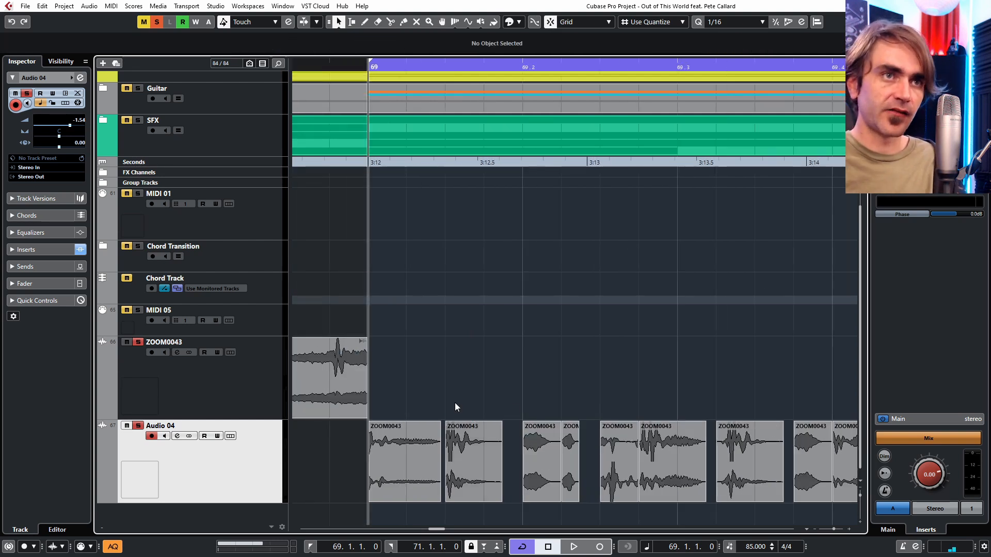
- Combine the bar 69 slices on Audio 04 into a one-bar audio part ending at 70.1.1 and duplicate it
scroll(359, 473, down, 6)
right_click(359, 472)
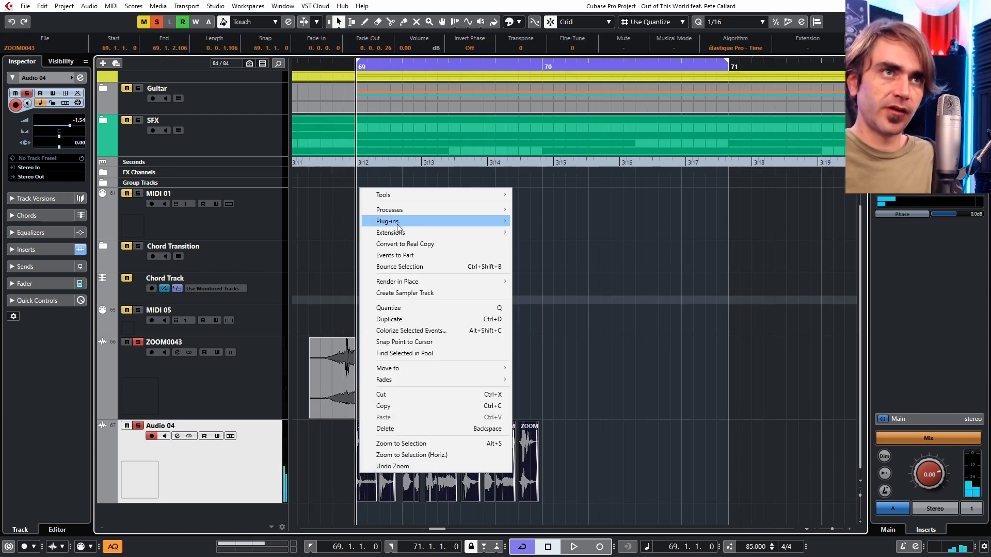
click(402, 255)
mouse_move(541, 500)
mouse_down()
mouse_move(553, 496)
mouse_move(542, 496)
mouse_up()
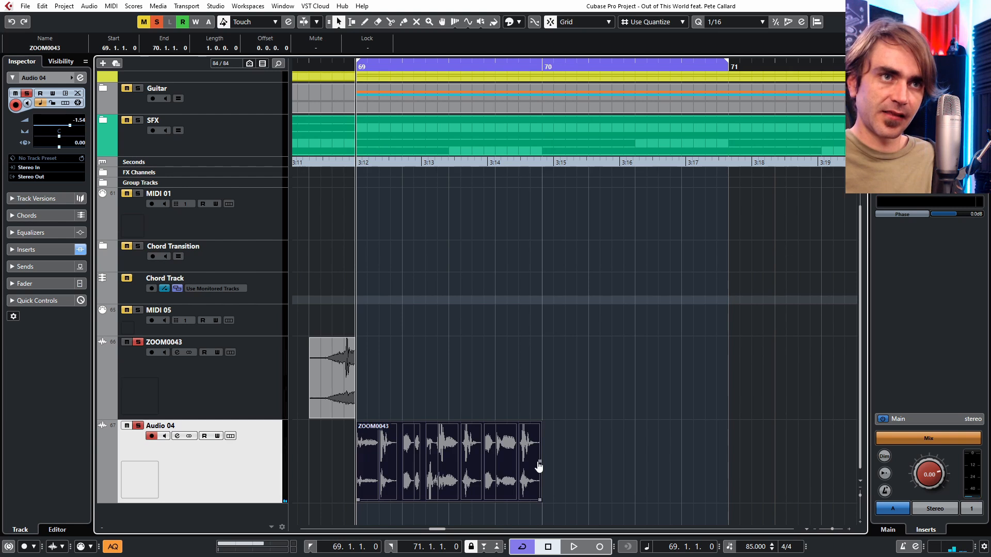
key(ctrl+d)
- Open the bar 69 audio part for editing and lengthen the slice at 69.2.3 to about 0.0.0.107
double_click(374, 476)
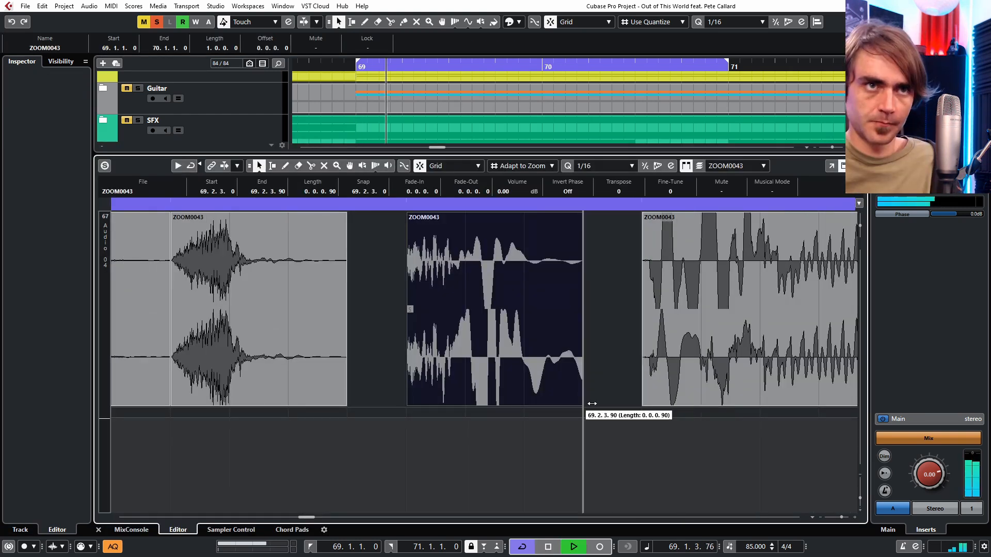
drag(584, 407, 611, 404)
- Trim the start of the slice at 69.2.4 to its transient and move the slice back onto 69.2.4
click(522, 357)
drag(502, 404, 546, 404)
scroll(590, 393, down, 3)
scroll(591, 394, up, 2)
click(591, 394)
drag(645, 299, 615, 295)
scroll(537, 309, down, 5)
- Replace the slice at 69.3.4 with a copy of the slice at 69.2.3
click(602, 354)
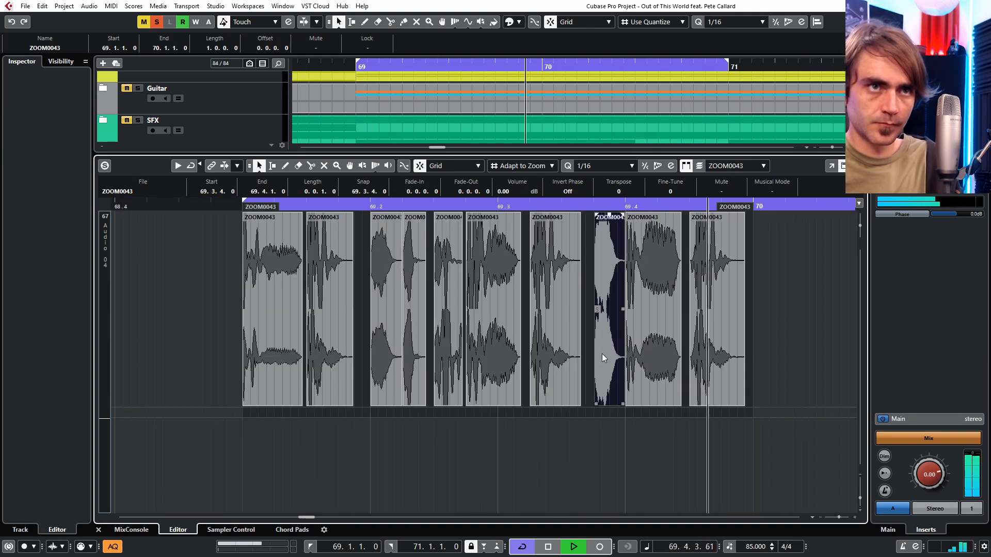
key(Delete)
drag(411, 356, 601, 357)
scroll(602, 361, up, 2)
scroll(268, 354, down, 1)
scroll(268, 354, left, 1)
key(Delete)
drag(342, 356, 577, 377)
- Adjust the start of the slice at beat 69.4 to 69.3.4.112 without snapping, and move the slice onto 69.4
scroll(577, 372, up, 2)
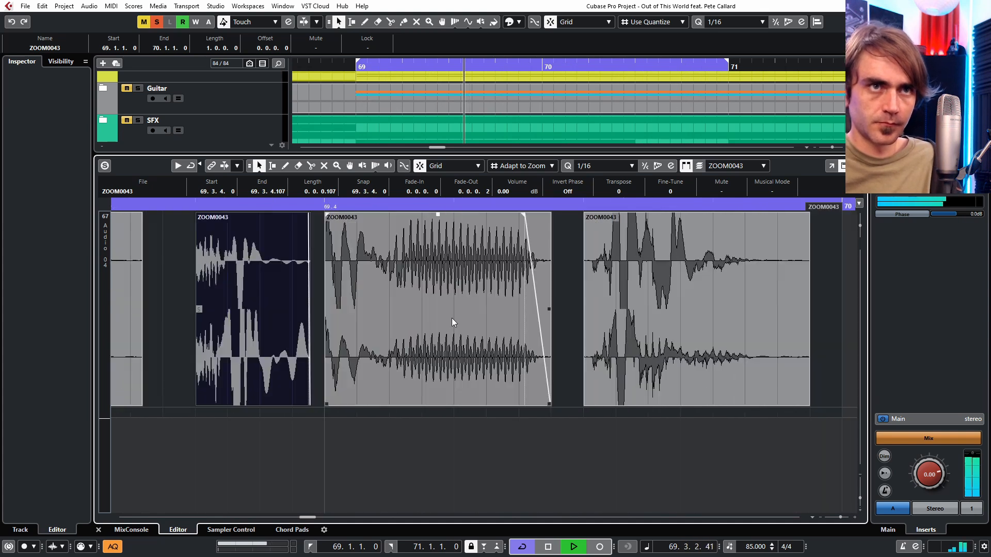
click(454, 323)
scroll(453, 351, down, 3)
scroll(537, 372, up, 4)
key(j)
drag(477, 403, 450, 403)
scroll(440, 403, up, 1)
drag(459, 404, 470, 403)
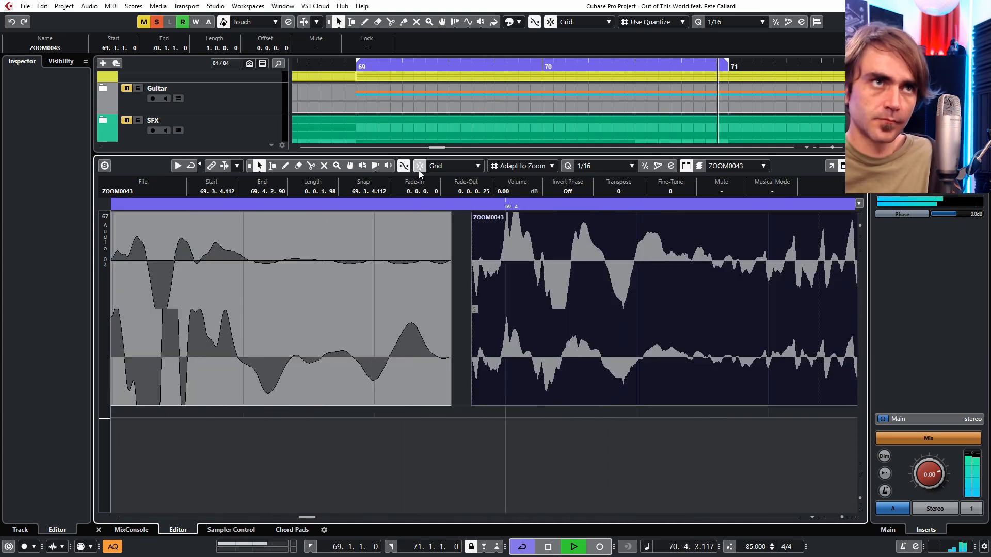
click(420, 168)
drag(518, 305, 556, 319)
- Trim the start of the last slice in the part to its transient and realign it to 69.4.3, ending at 69.4.4.82
scroll(557, 321, down, 6)
scroll(583, 368, right, 4)
click(581, 362)
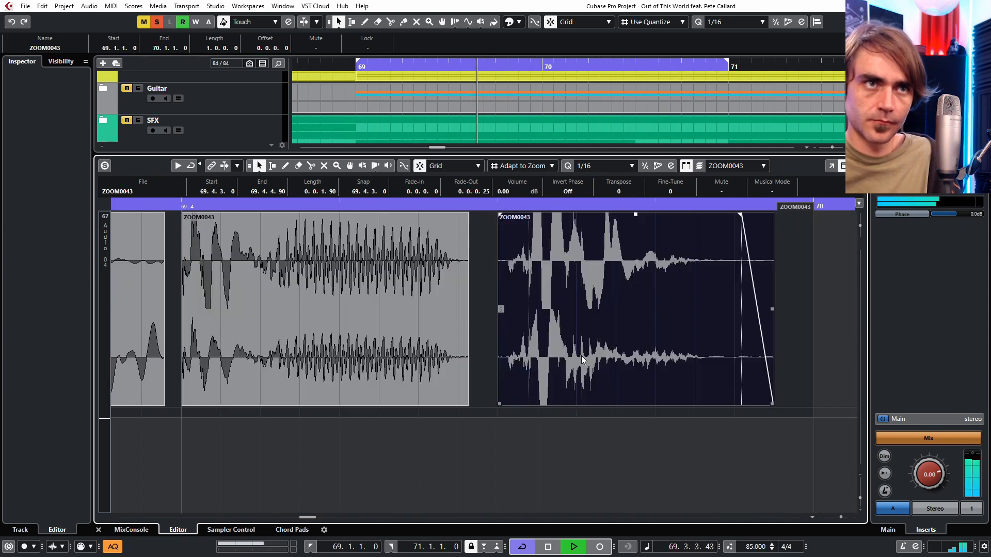
scroll(573, 362, up, 3)
click(406, 168)
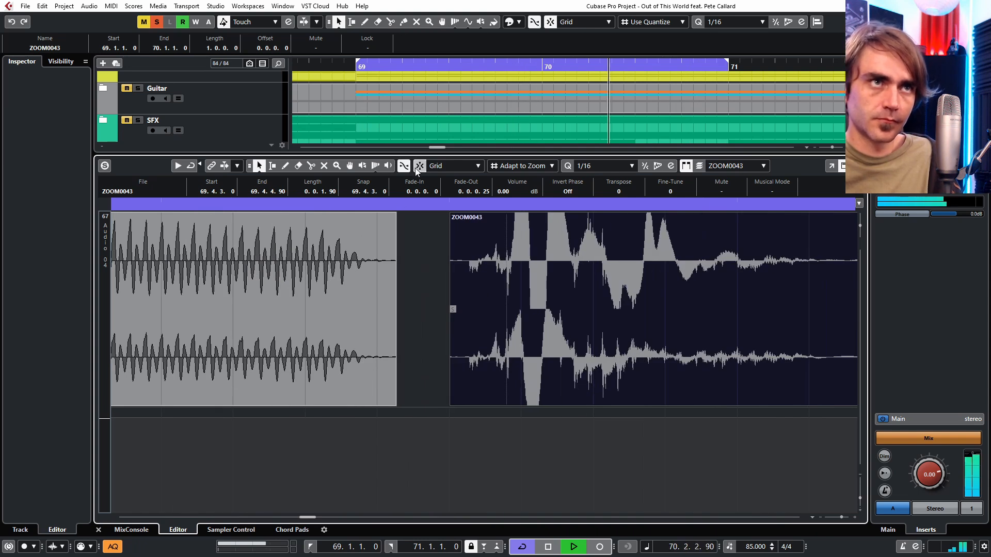
drag(451, 403, 469, 403)
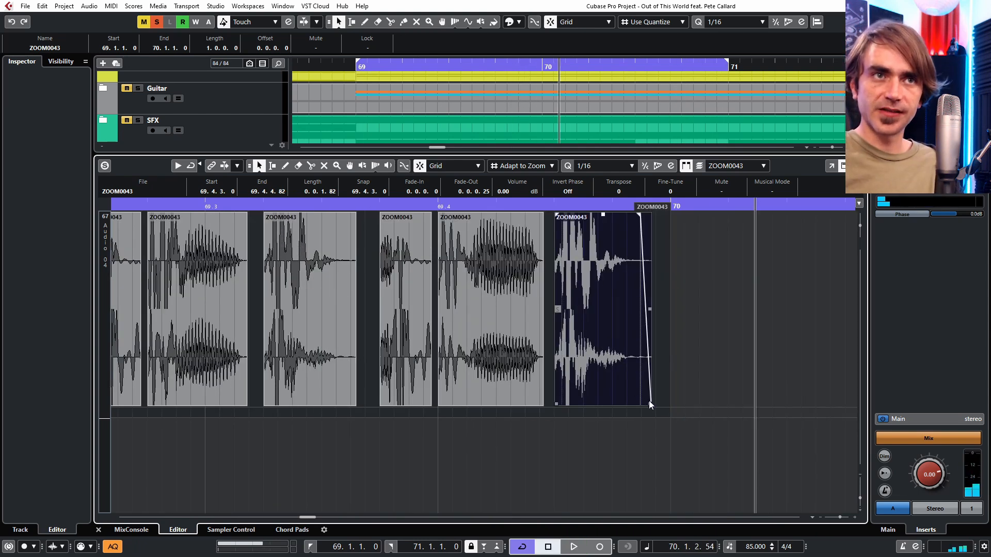
- Try time-stretching the last slice so it ends at 70.1.3.29, and undo the stretch while the loop plays
drag(650, 405, 798, 427)
key(1)
key(1)
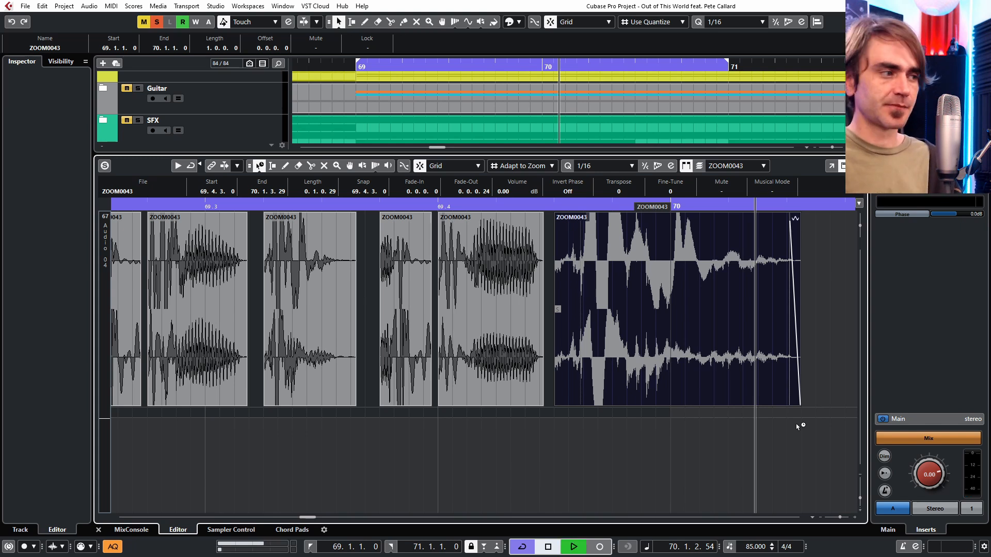
key(1)
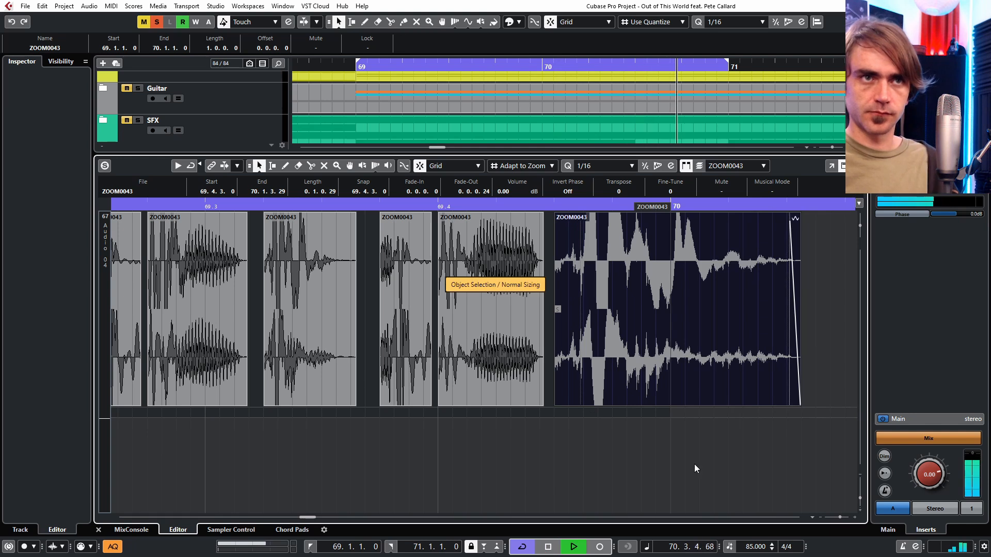
key(1)
key(1)
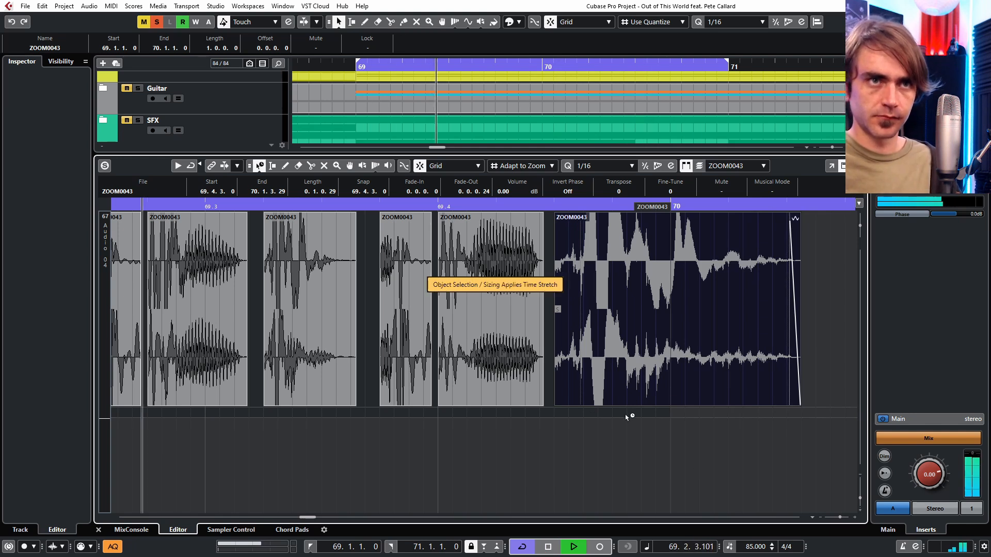
key(ctrl+z)
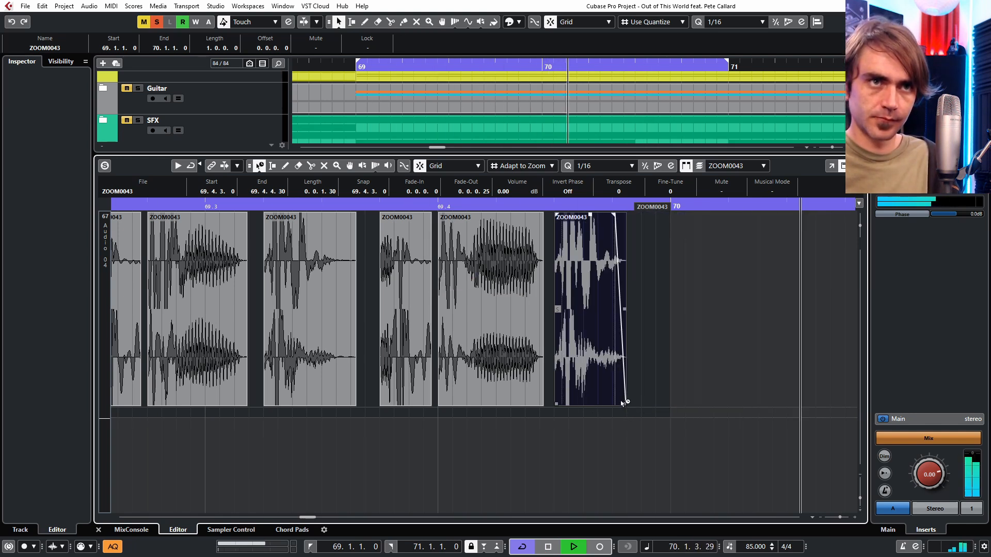
- Try time-stretching the shortened last slice so it ends at 70.1.1.60, return to normal sizing, and undo the last change
drag(627, 409, 698, 406)
key(1)
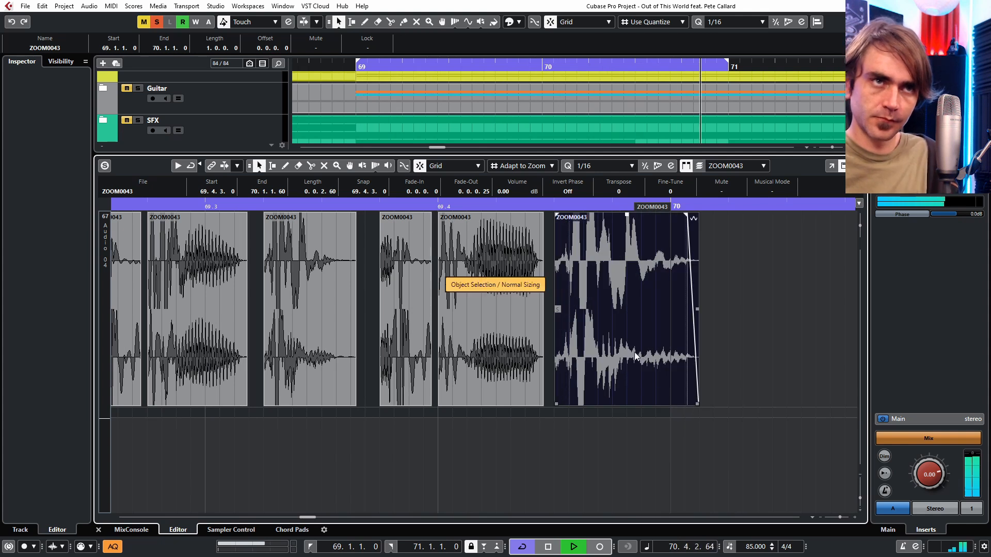
scroll(573, 369, up, 2)
drag(654, 367, 631, 367)
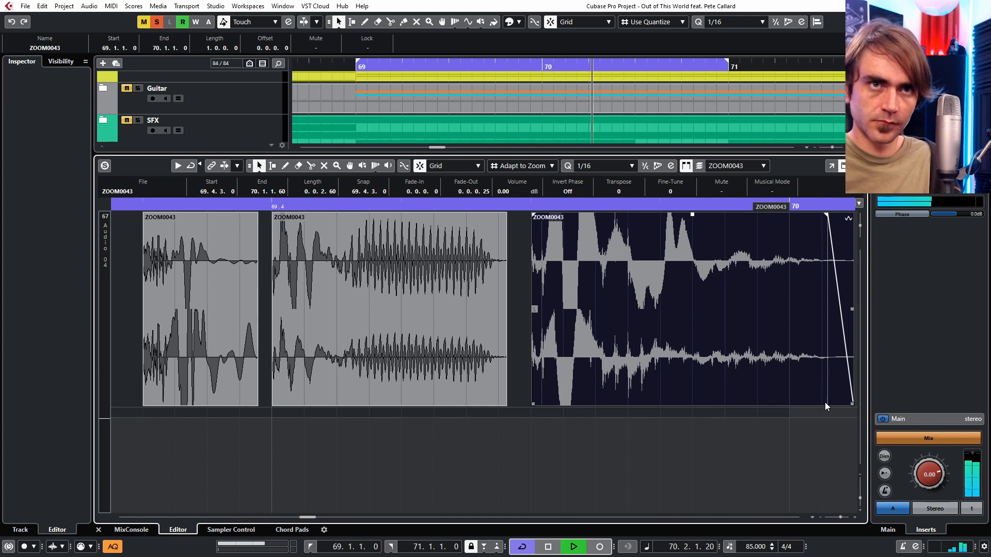
key(ctrl+z)
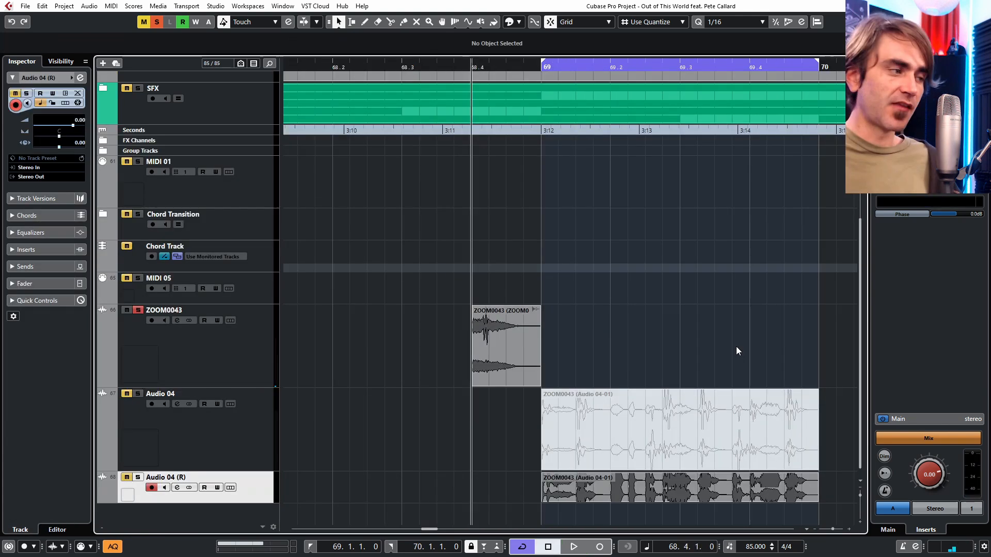
- Set EQ band 1 of the ZOOM0043 channel to High Pass II at about 1370 Hz and close the channel settings
drag(736, 345, 512, 337)
click(571, 334)
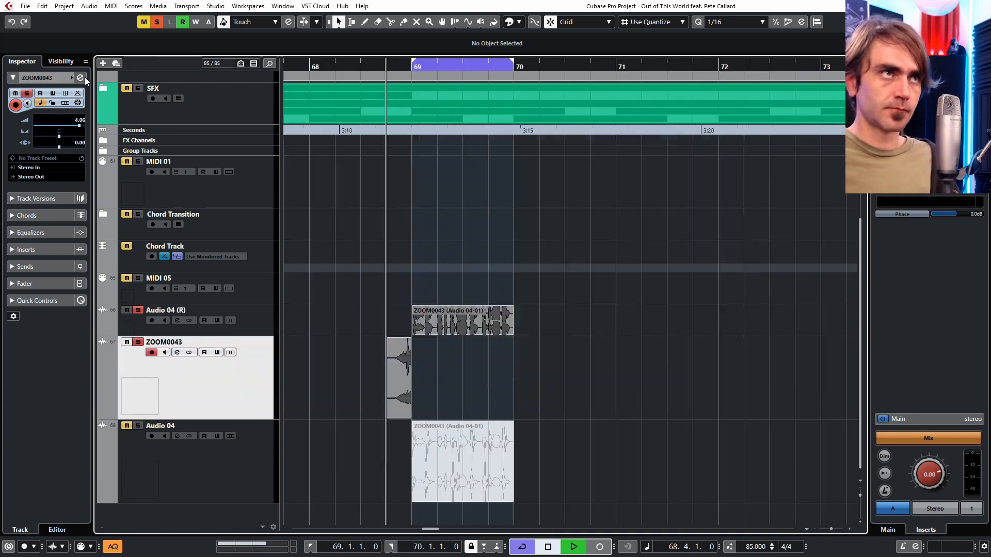
click(81, 77)
click(395, 342)
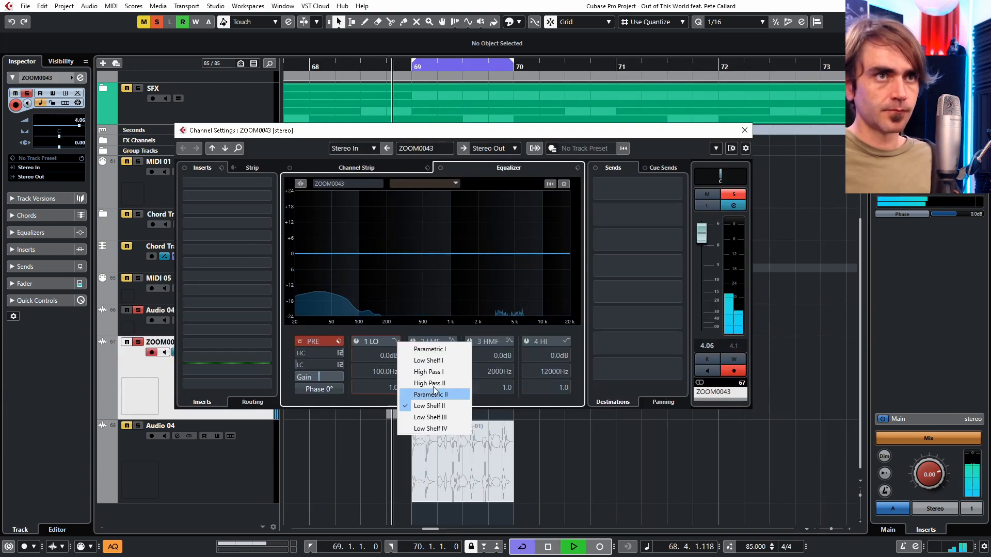
click(432, 386)
drag(397, 357, 429, 336)
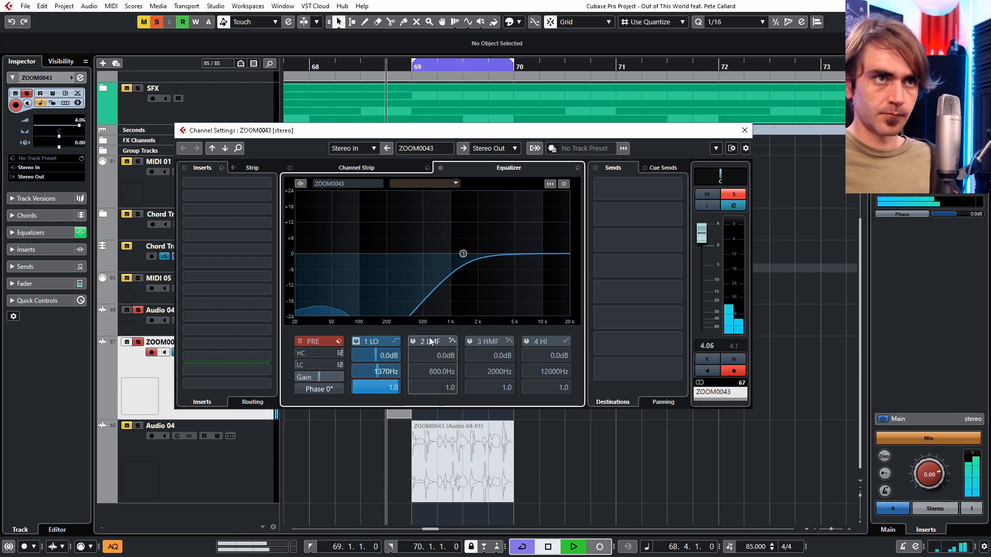
click(744, 130)
- Repeat the Audio 04 (R) part from bar 70 up to bar 73 and extend the loop range to bar 73
key(g)
key(g)
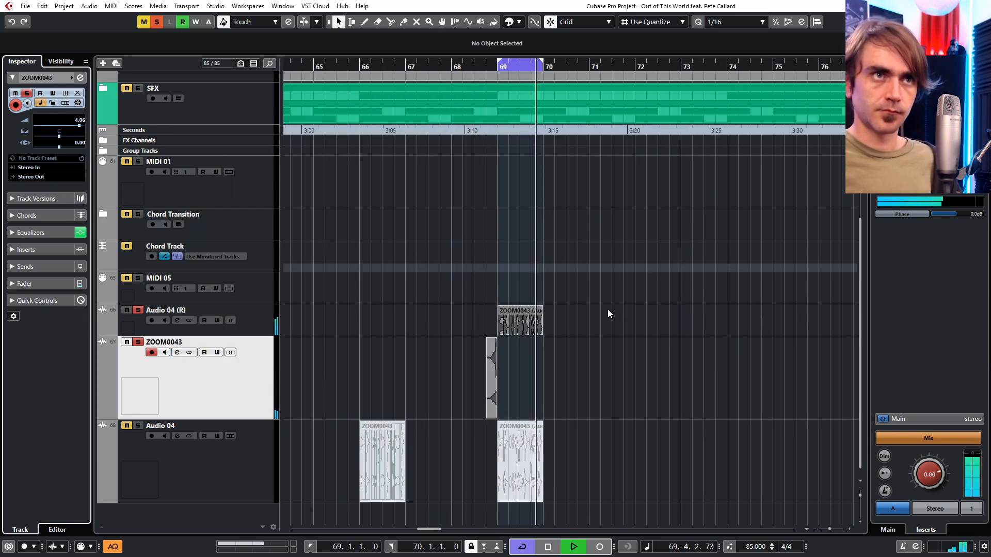
drag(540, 317, 662, 364)
alt+click(681, 72)
scroll(714, 342, up, 1)
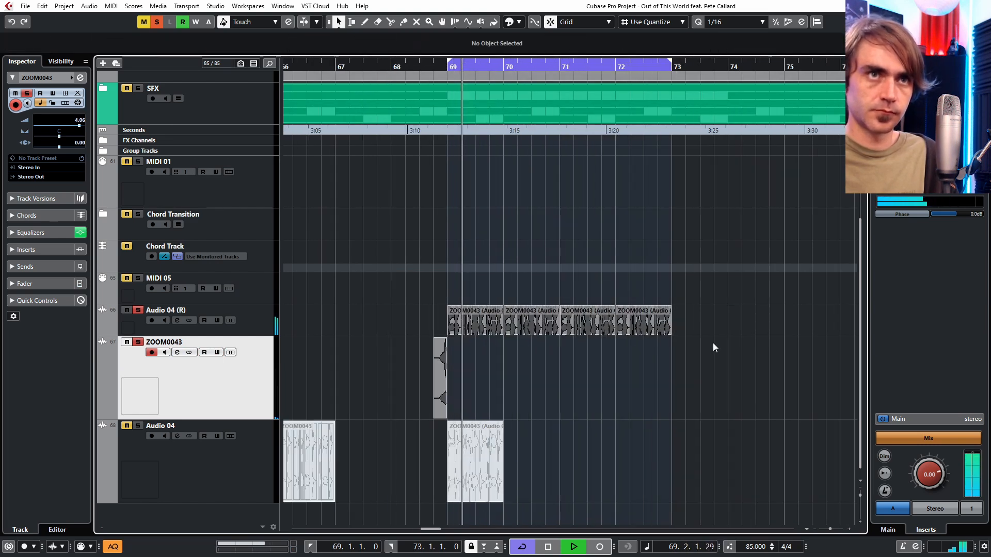
scroll(596, 396, up, 3)
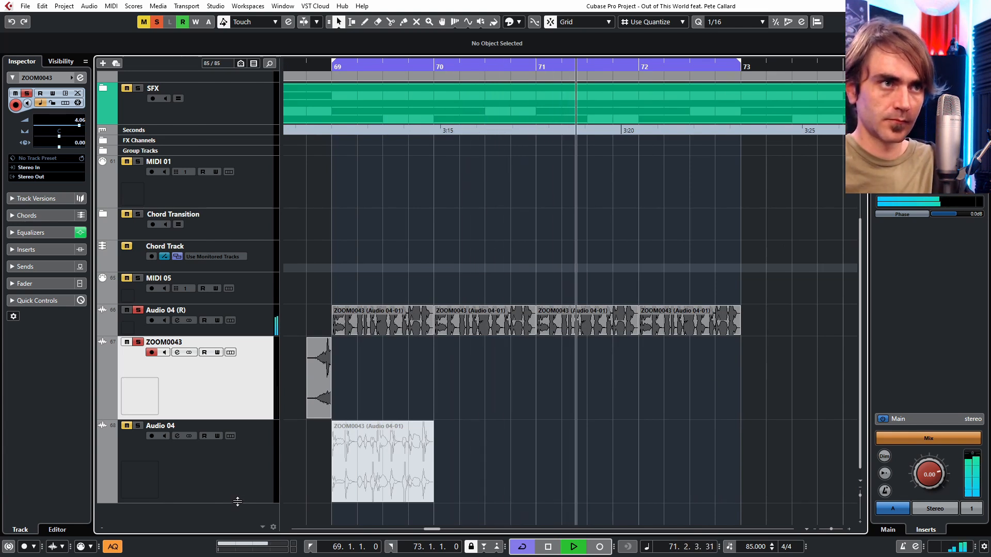
drag(238, 500, 259, 429)
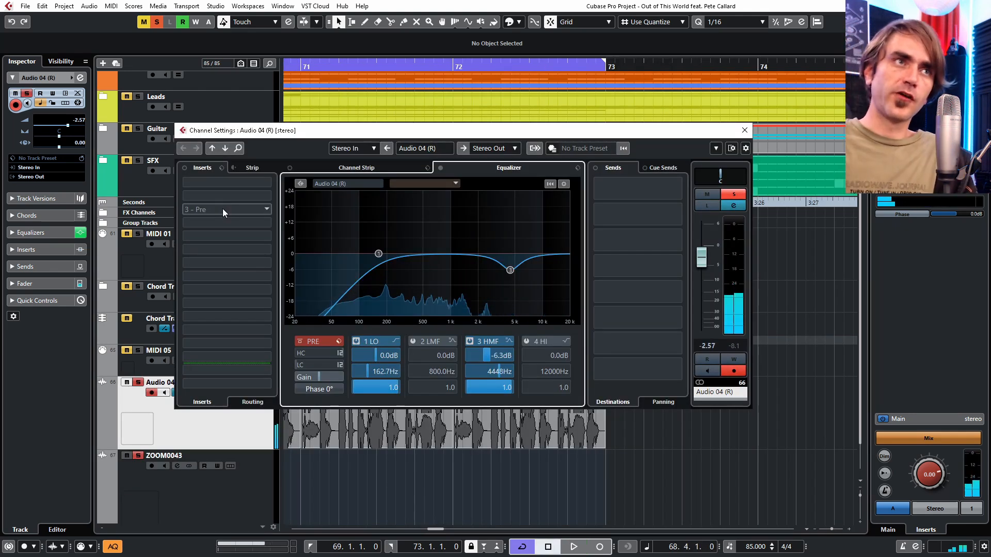
- Insert Snap Heap in the third insert slot of Audio 04 (R) and add a Resonator to Serial Bus 1
click(222, 209)
text(sna)
key(Return)
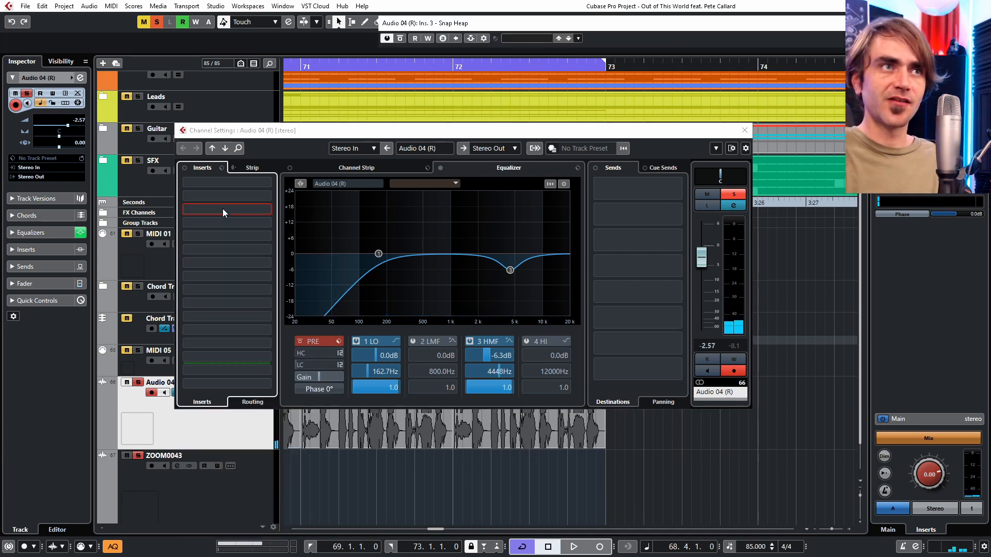
click(440, 258)
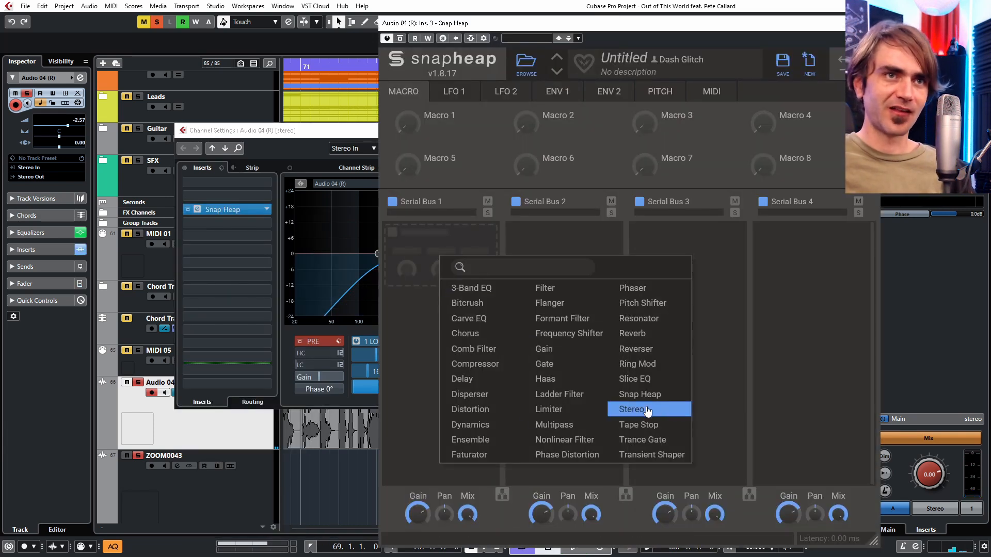
click(639, 319)
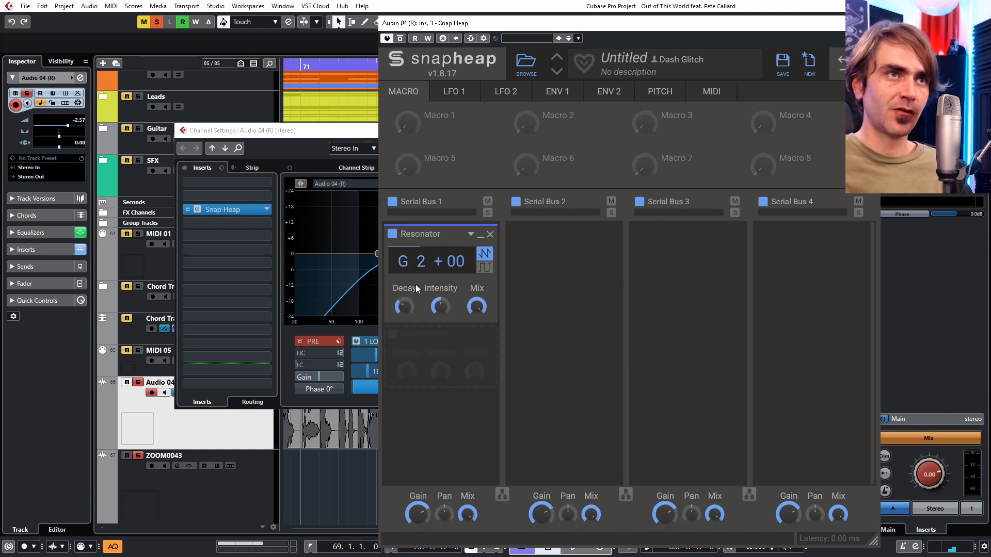
- Tune the Resonator to G 1 and adjust its decay by ear while the loop plays
key(space)
drag(406, 305, 406, 284)
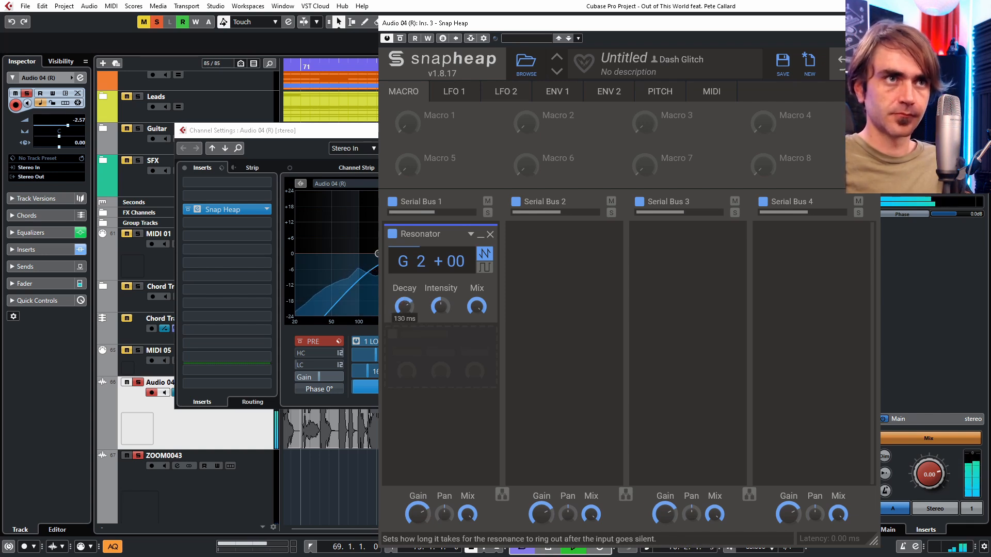
drag(404, 306, 404, 298)
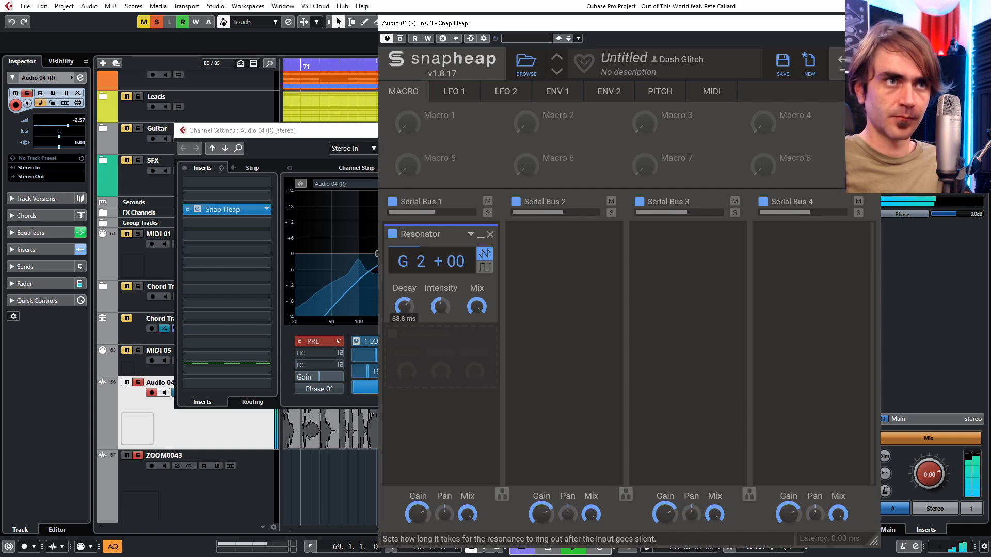
key(space)
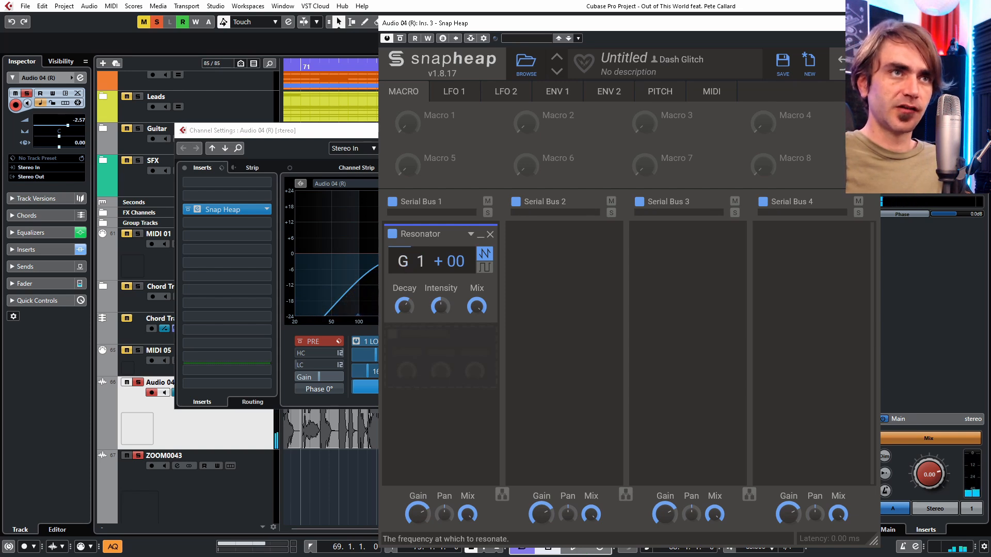
key(space)
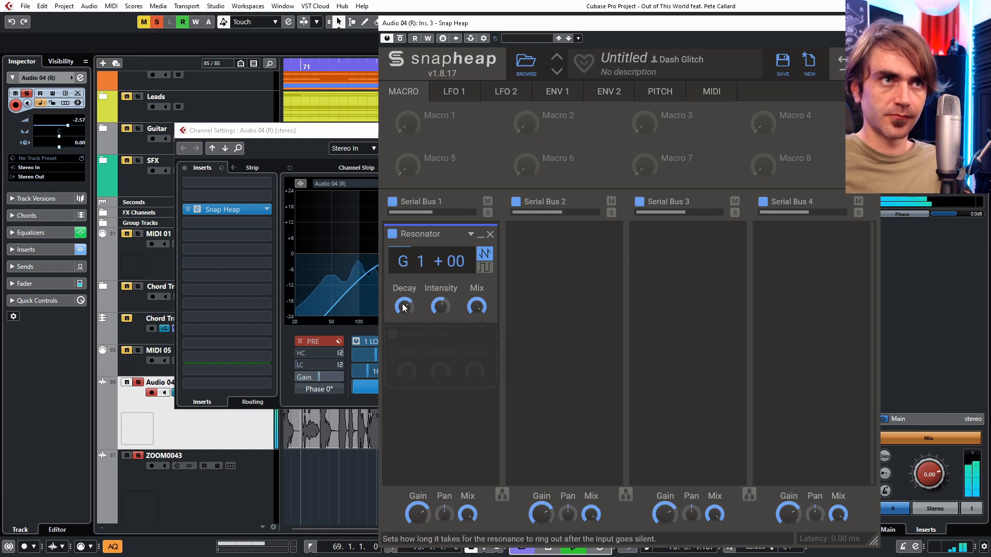
drag(402, 304, 402, 313)
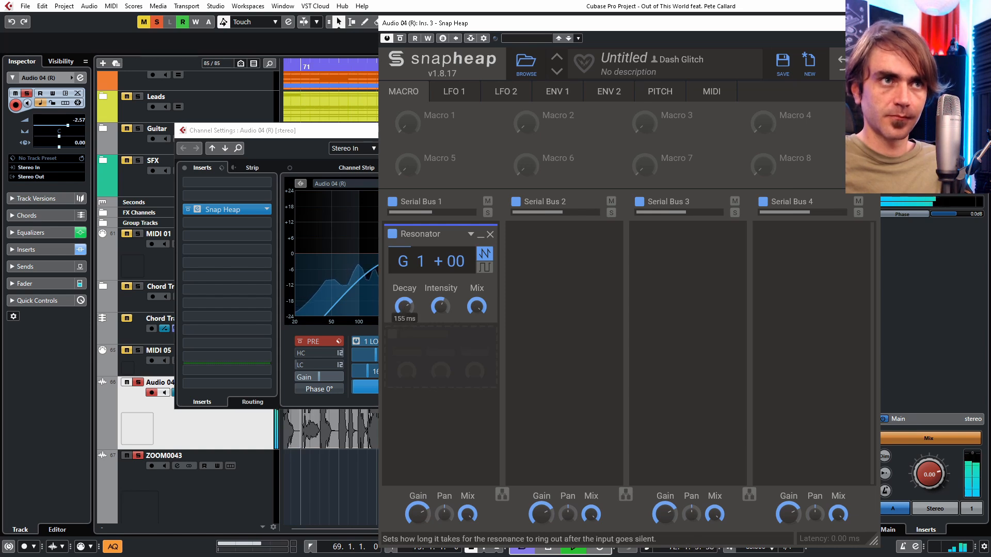
drag(404, 310, 404, 307)
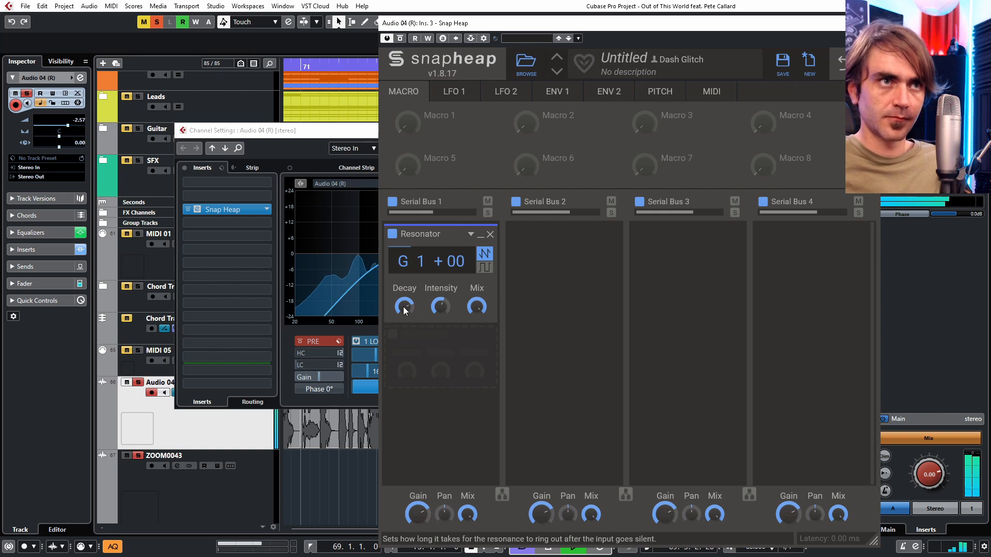
- Raise the Resonator's intensity and return Serial Bus 1's mix to full while testing the Resonator's pitch
mouse_move(477, 307)
mouse_down()
mouse_move(476, 341)
mouse_move(477, 310)
mouse_up()
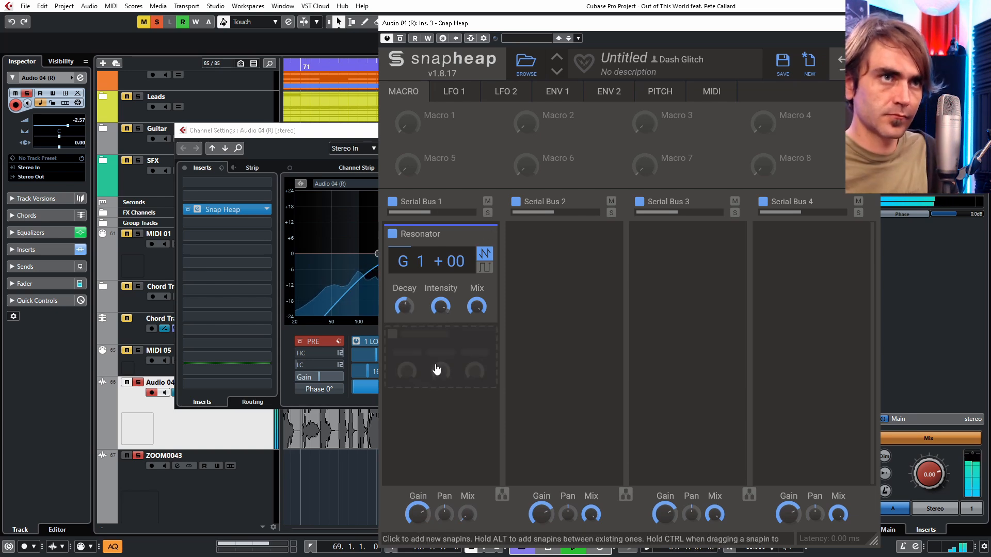
mouse_move(467, 513)
mouse_down()
mouse_move(467, 534)
mouse_move(467, 513)
mouse_up()
drag(411, 262, 411, 266)
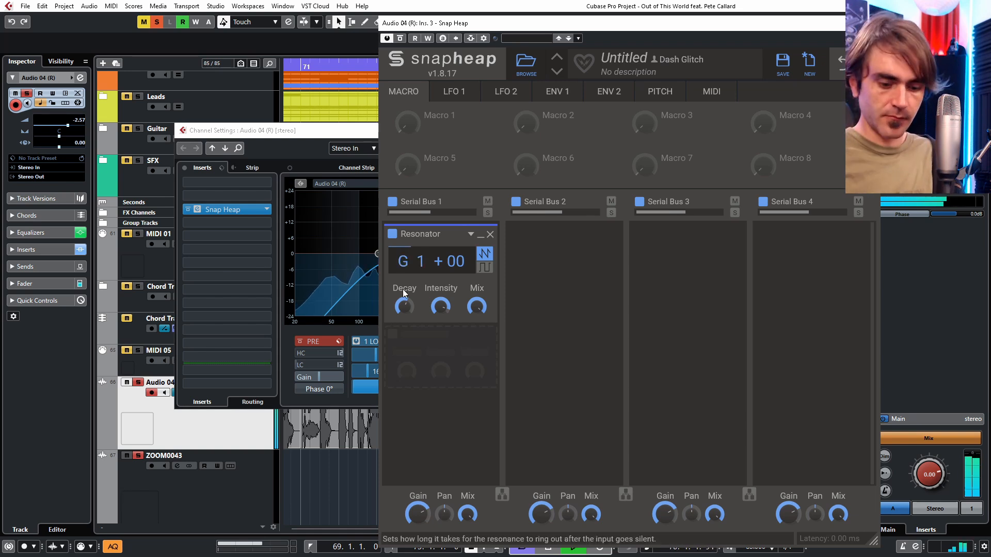
- Try a 3-Band EQ after the Resonator with its split frequencies raised and its mid and high bands cut
click(412, 341)
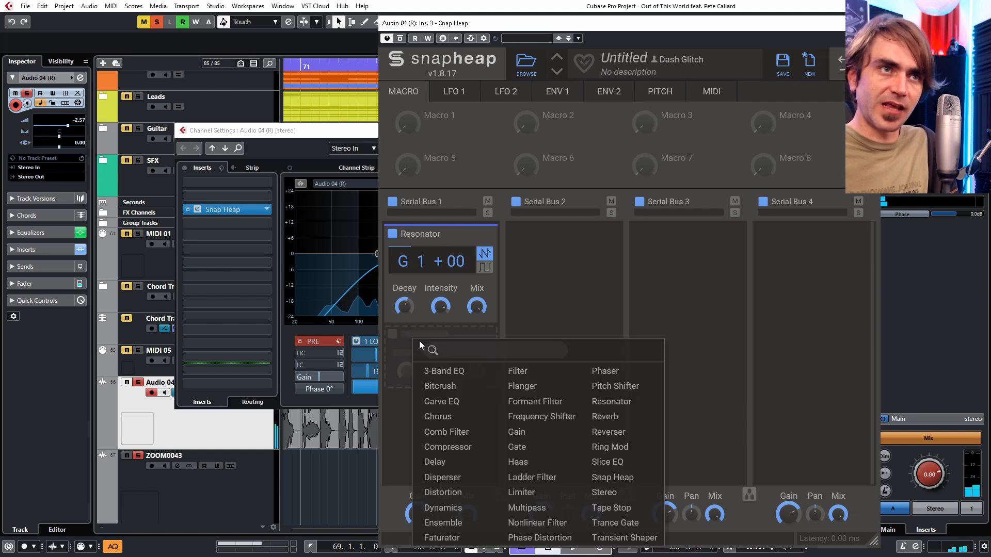
click(443, 371)
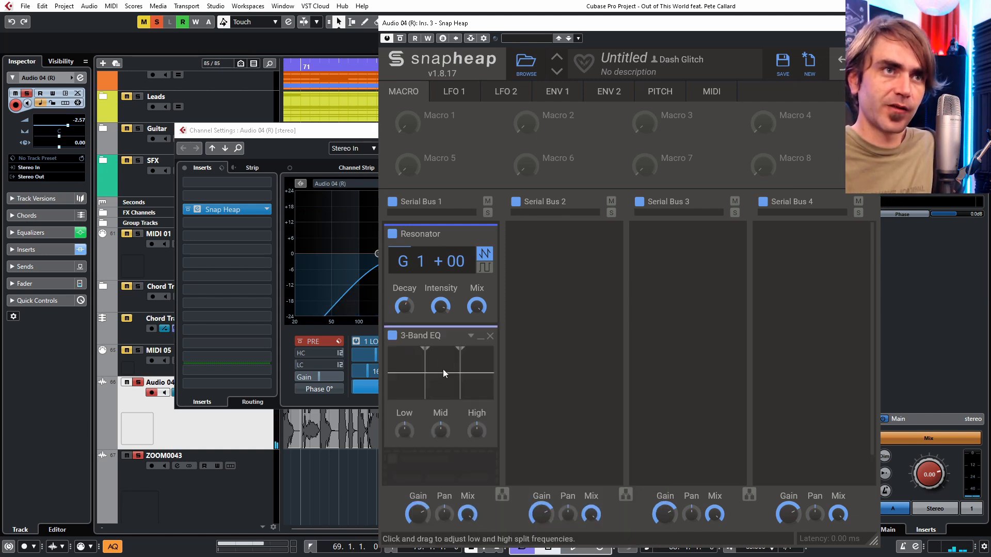
drag(429, 364, 453, 367)
key(space)
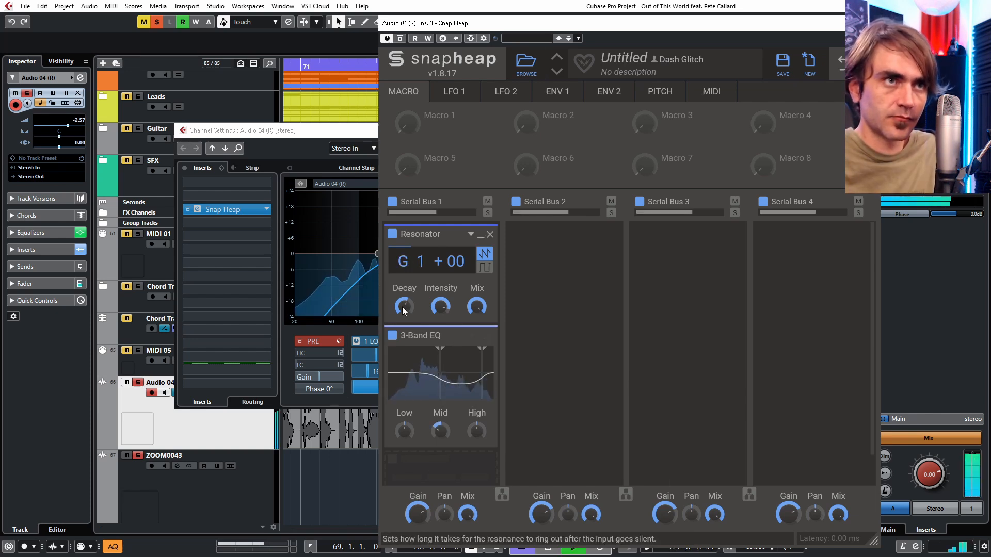
drag(405, 309, 405, 308)
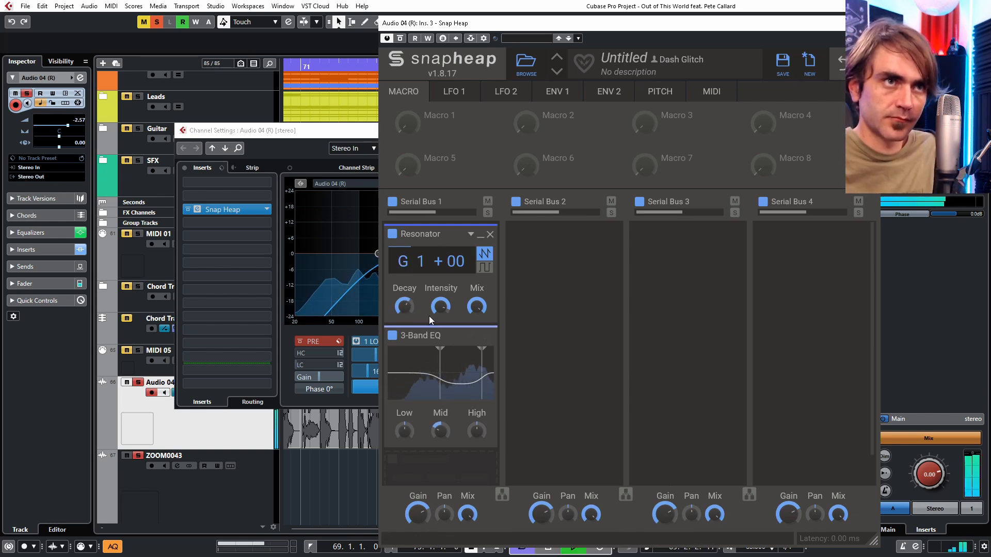
drag(441, 432, 469, 432)
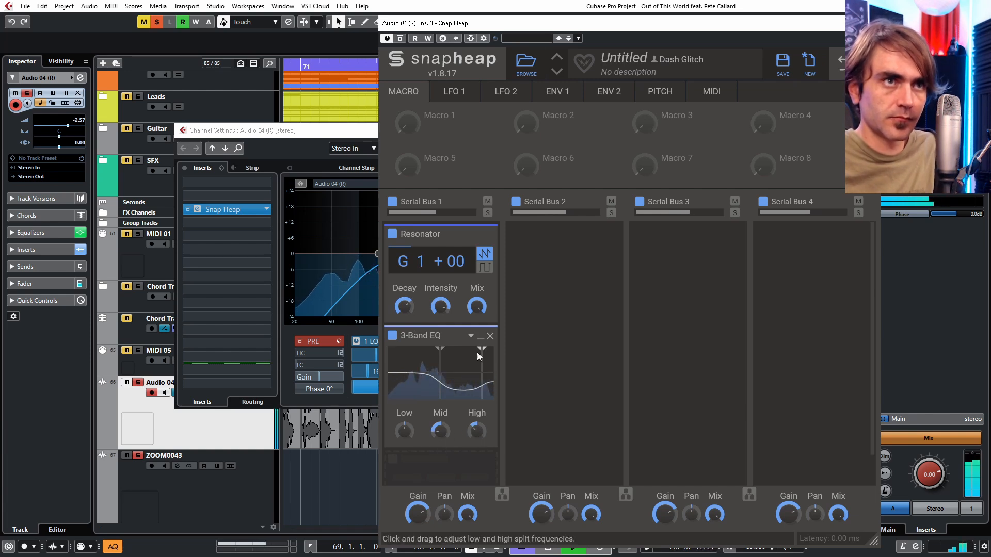
- Replace the 3-Band EQ with a Filter in peak mode, raise its cutoff, cut its gain, and collapse it
click(470, 336)
click(531, 372)
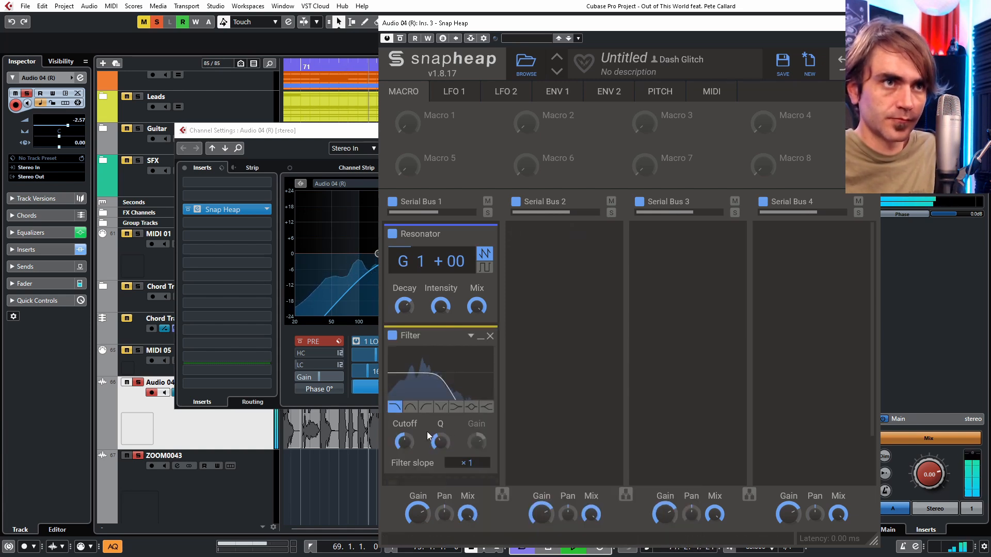
click(411, 407)
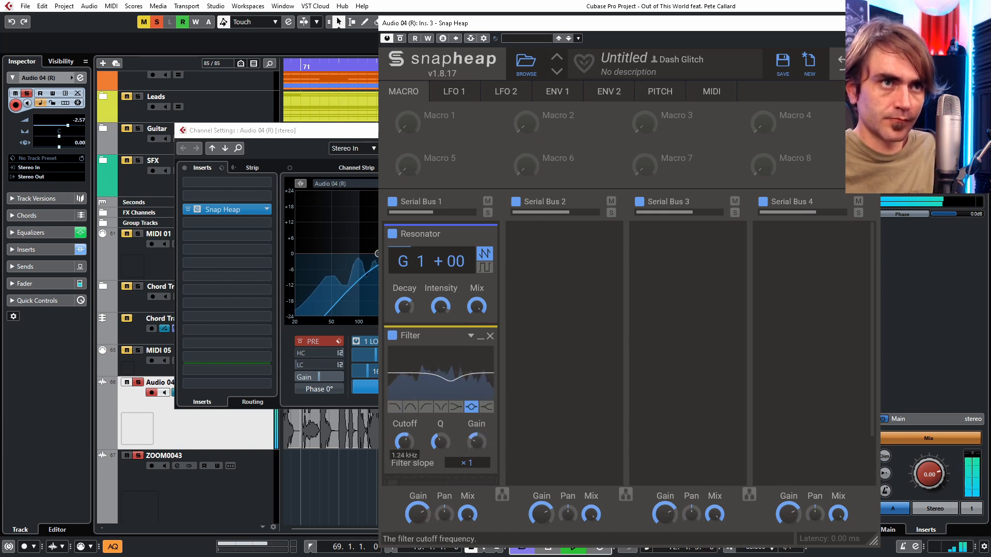
drag(410, 445, 409, 437)
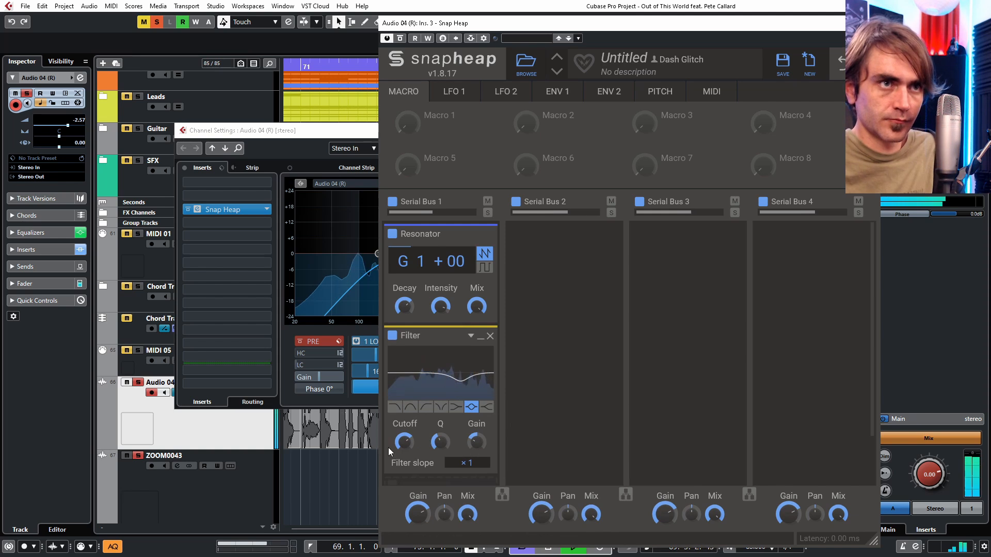
drag(475, 442, 475, 450)
click(481, 337)
- Add a second Filter below the first on Serial Bus 1, set it to high-pass, and collapse it
click(436, 380)
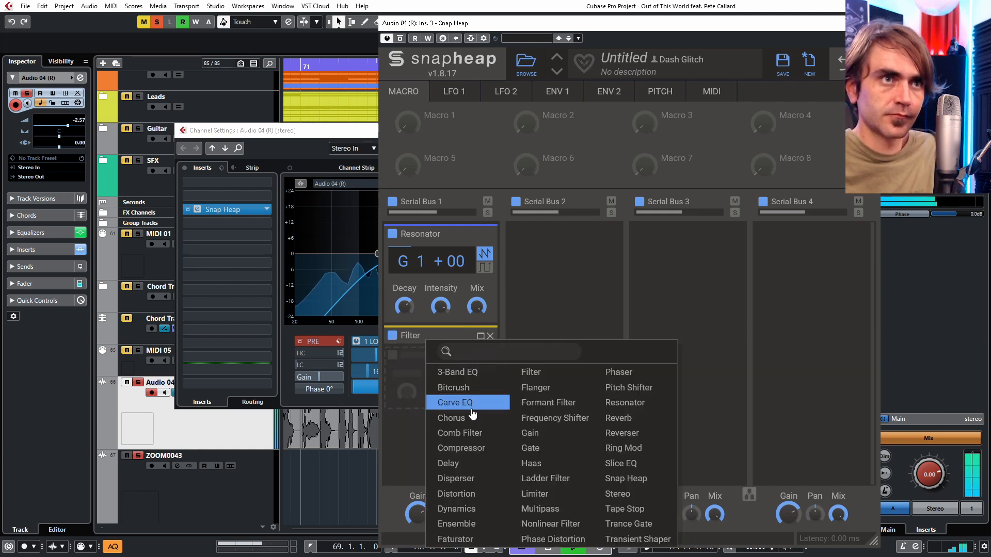
click(535, 371)
click(426, 429)
click(481, 357)
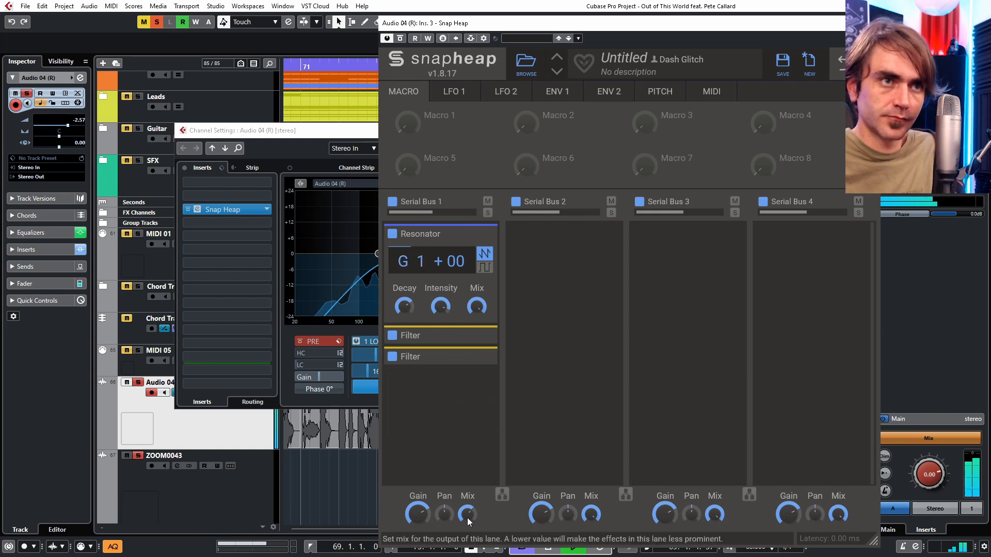
- Add the ColourCopy delay to Audio 04 (R)'s fifth insert slot, below Snap Heap, and lower its mix to 12.50
click(276, 132)
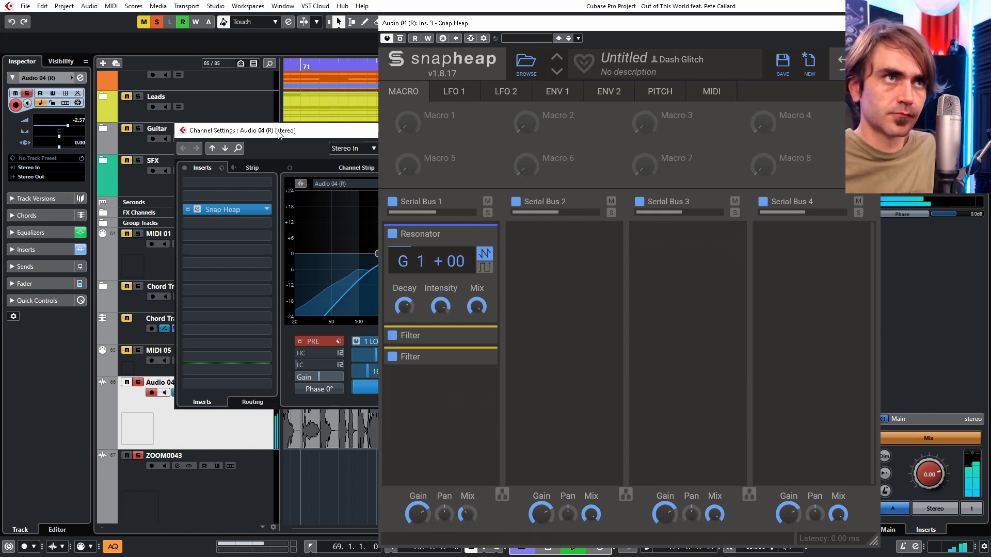
click(197, 209)
scroll(714, 260, up, 3)
click(213, 235)
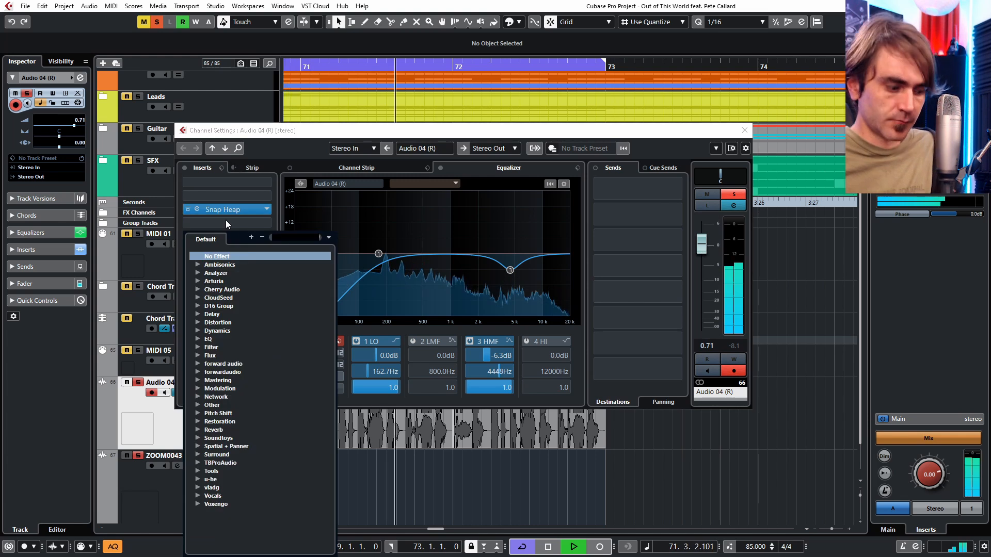
text(col)
key(Return)
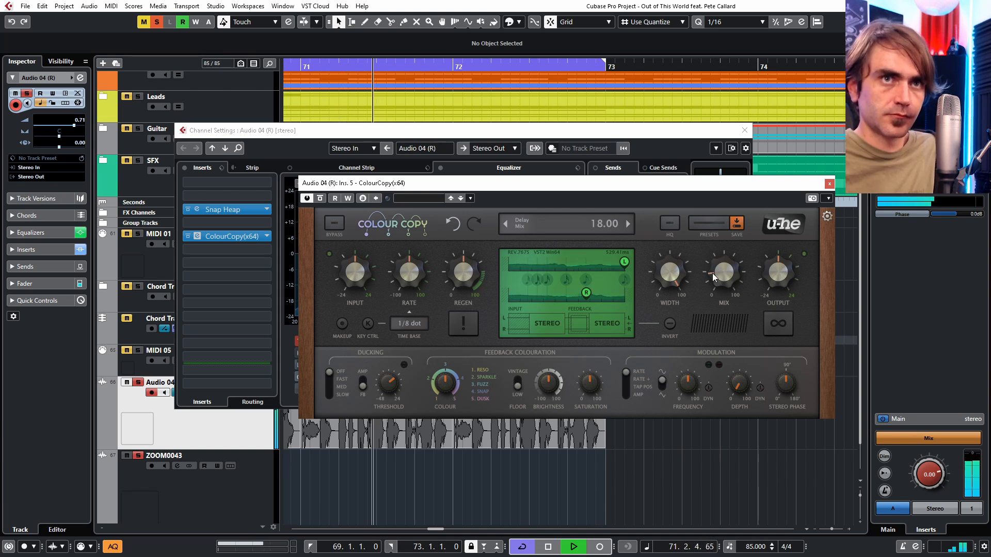
drag(721, 272, 721, 276)
click(829, 183)
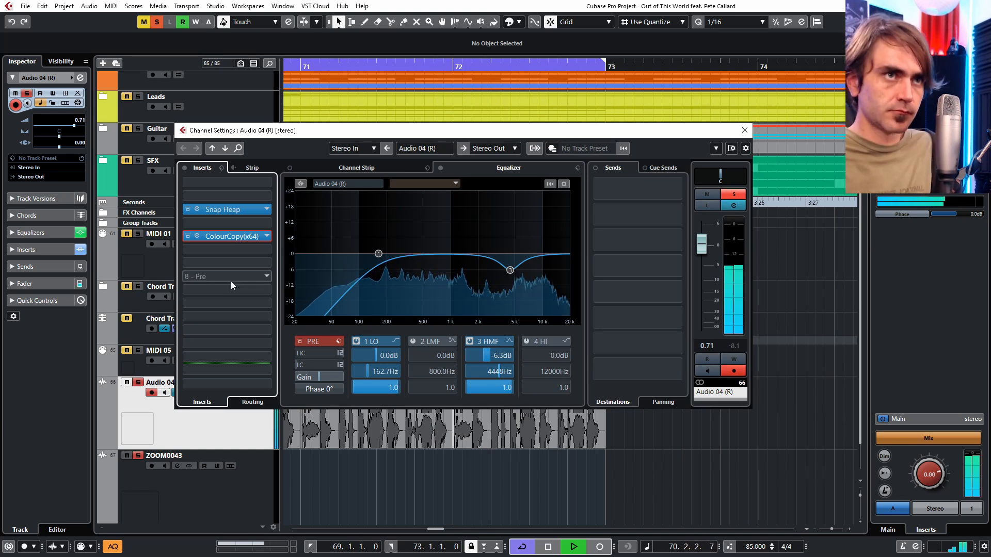
- Stop playback and review the ColourCopy settings, the Snap Heap chain and the effects available for its empty serial buses
key(space)
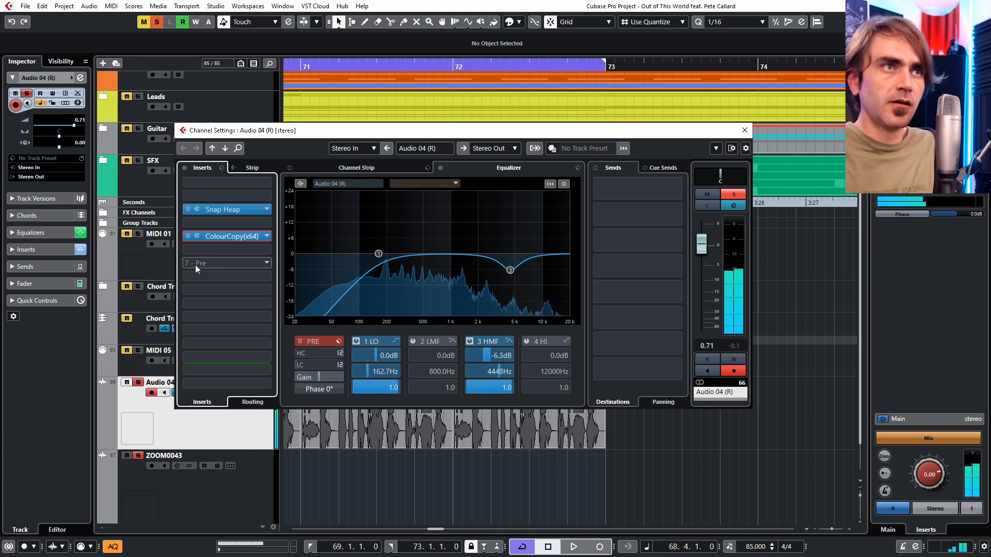
click(197, 236)
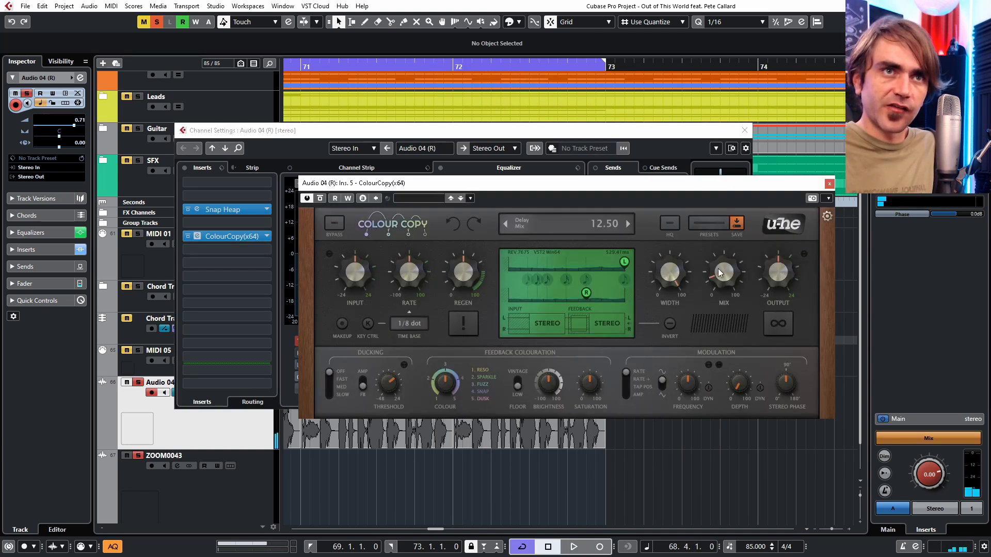
click(828, 184)
click(197, 210)
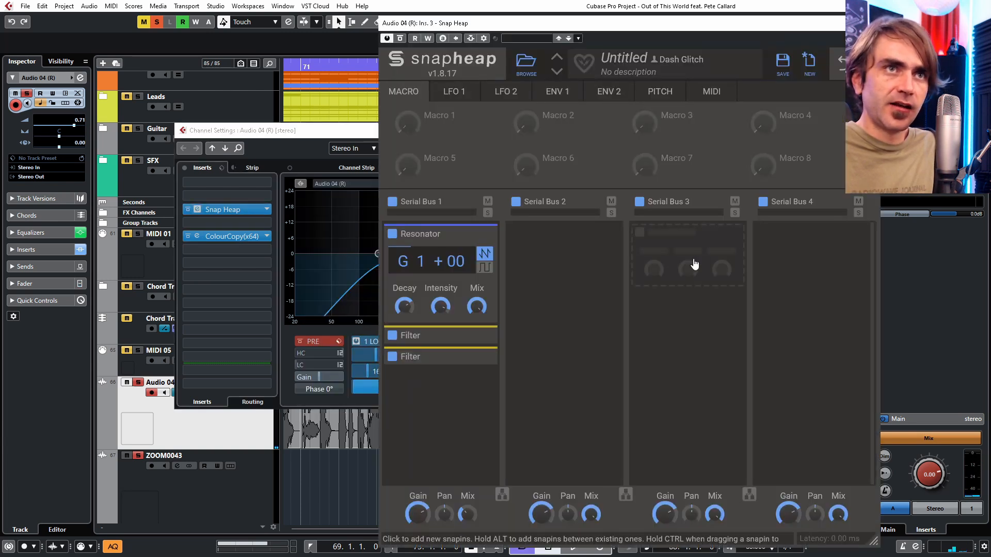
click(803, 250)
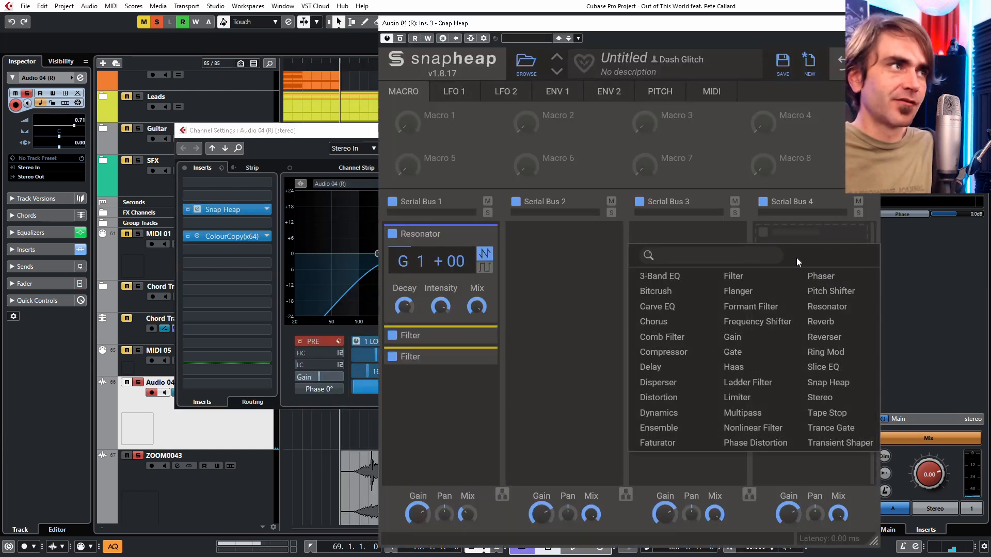
click(868, 23)
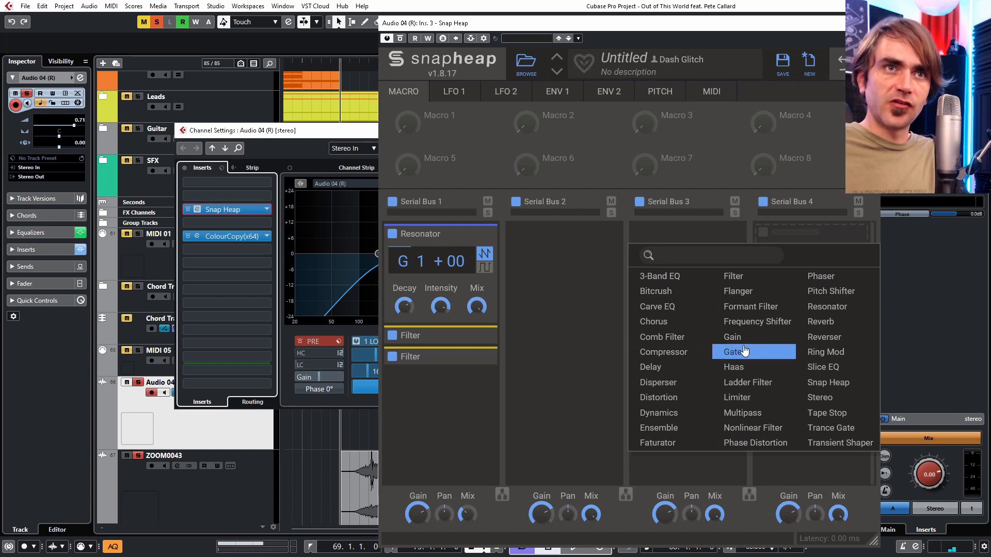
click(749, 278)
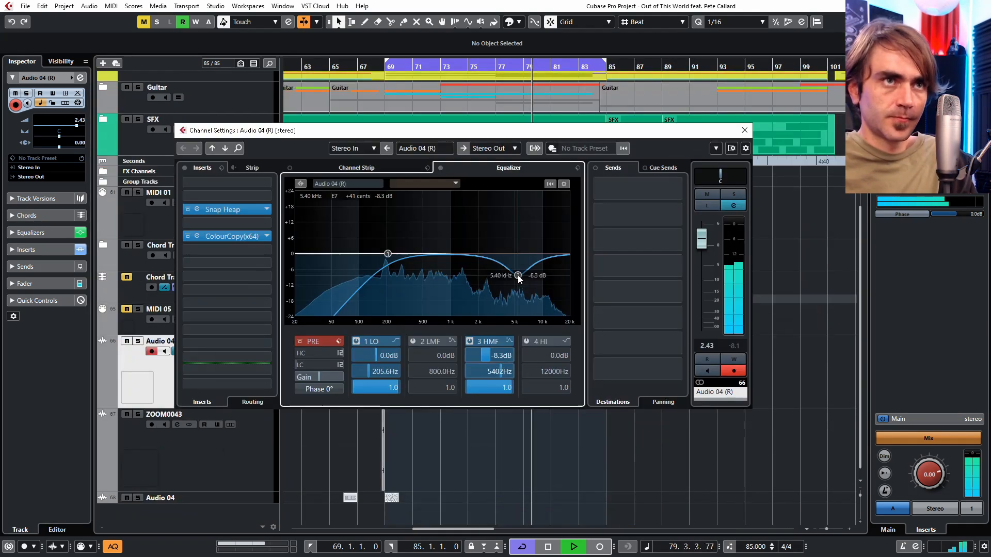
- Shift the high-mid EQ dip on Audio 04 (R) to a higher frequency and cut it deeper
drag(513, 277, 533, 285)
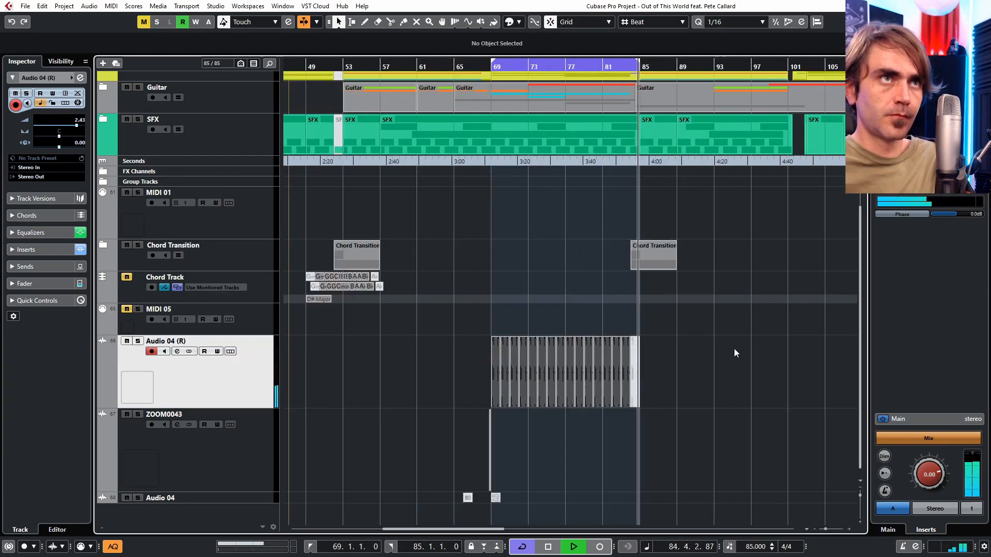
- Select the repeated Audio 04 (R) clips starting at bar 69 and copy them to start at bar 37
scroll(736, 341, down, 2)
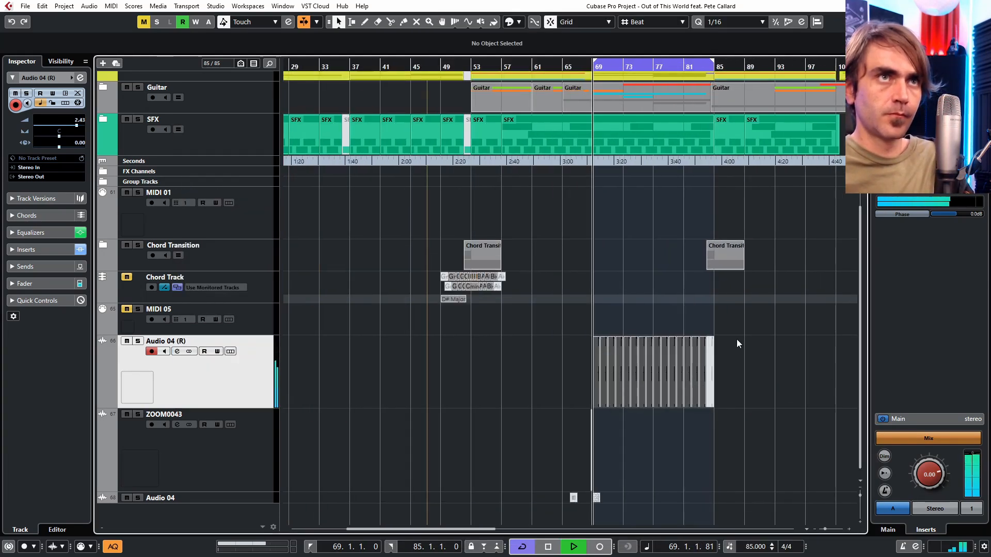
scroll(736, 339, up, 3)
scroll(678, 397, down, 3)
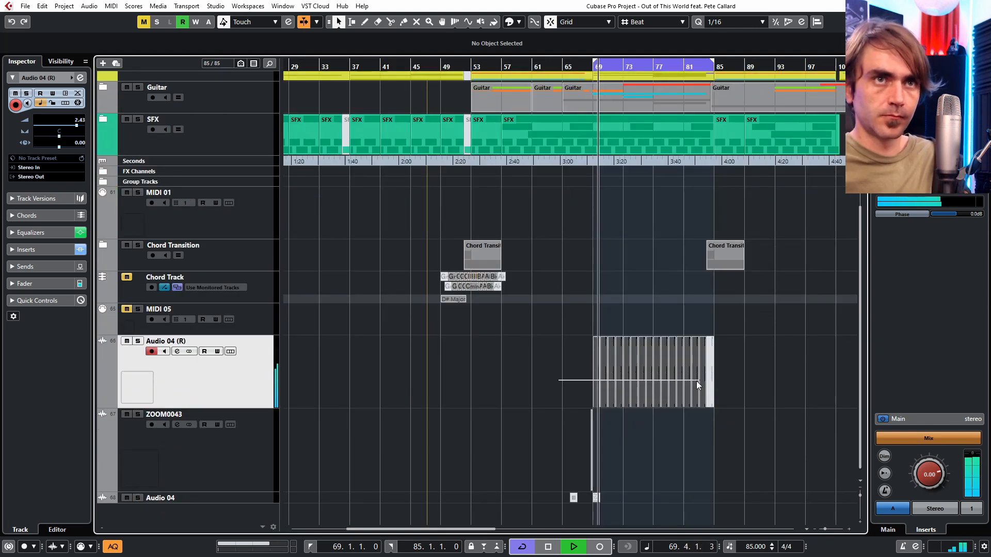
click(613, 396)
scroll(617, 373, left, 2)
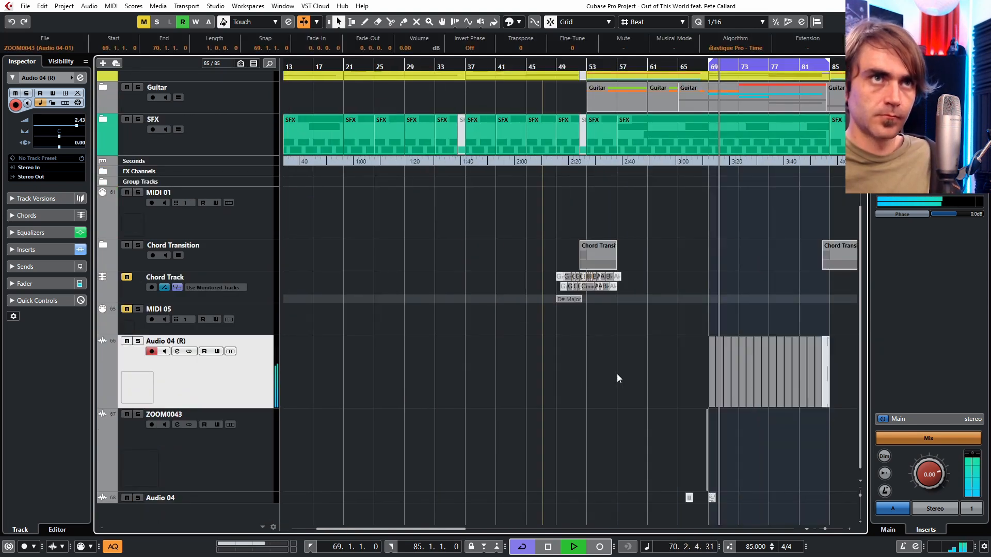
scroll(653, 414, up, 3)
scroll(653, 411, down, 2)
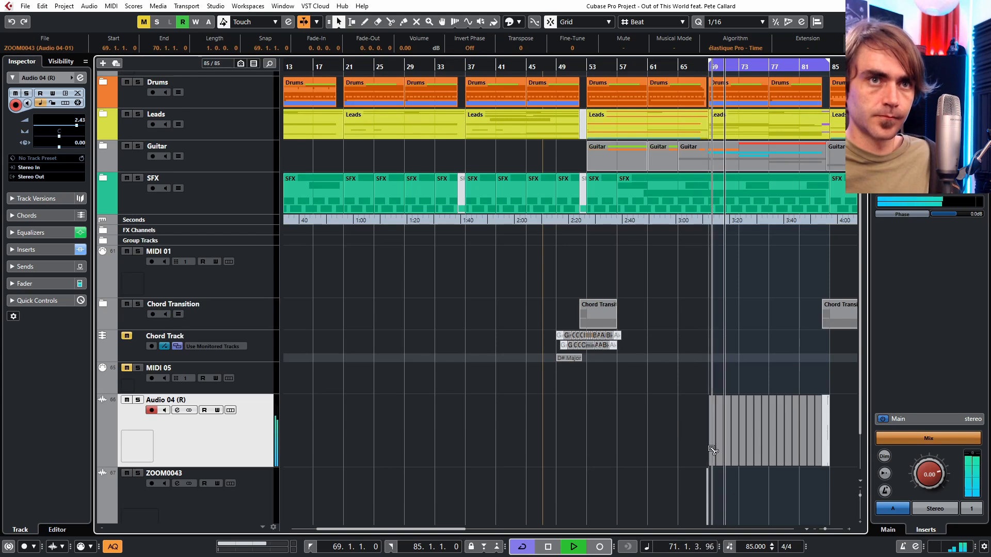
drag(712, 454, 468, 463)
scroll(519, 459, left, 2)
scroll(503, 453, up, 3)
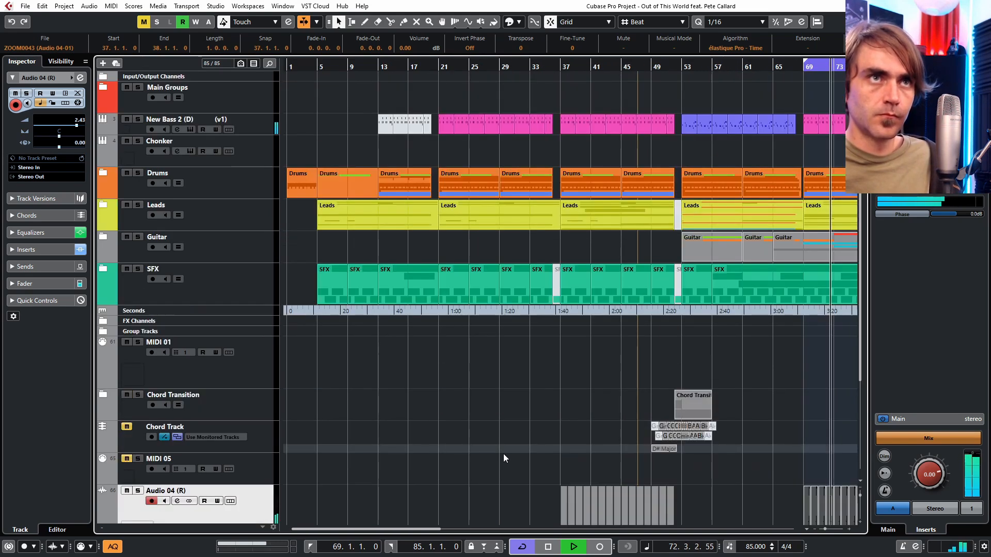
- Copy the Audio 04 (R) clips from bar 37 to start at bar 21
scroll(503, 454, down, 3)
drag(564, 450, 443, 449)
scroll(467, 252, up, 4)
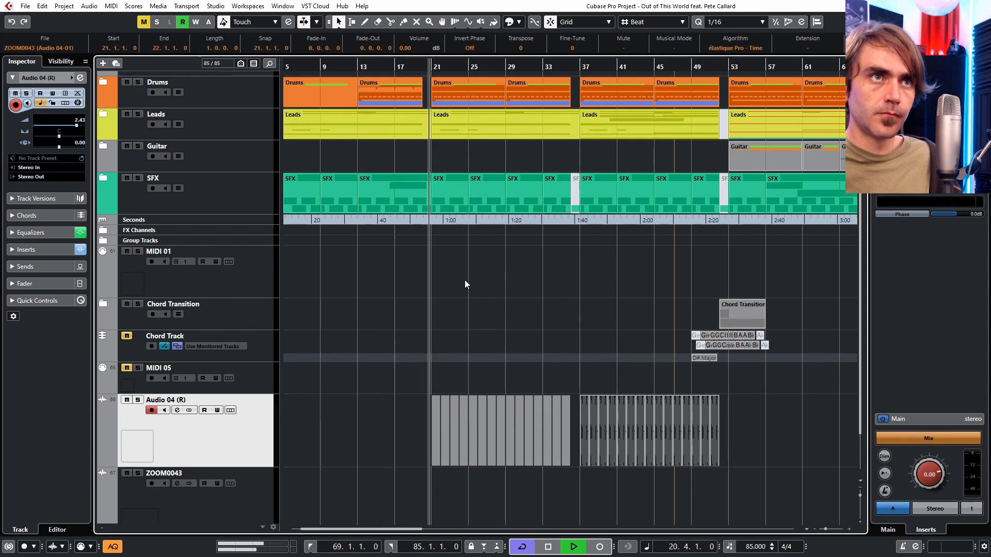
click(467, 282)
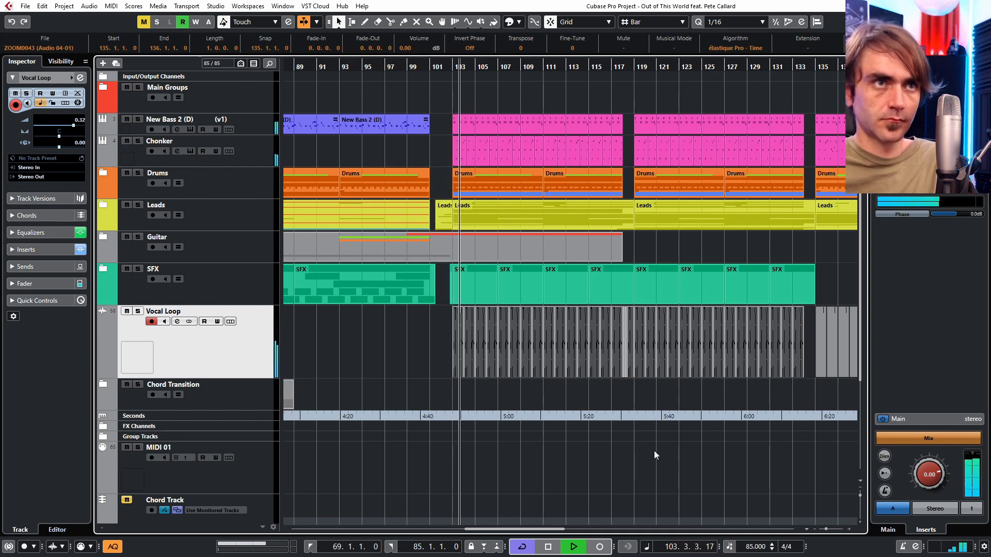
- Play the arrangement from around bar 103 and check how the Vocal Loop clips line up with the other tracks
scroll(654, 452, right, 1)
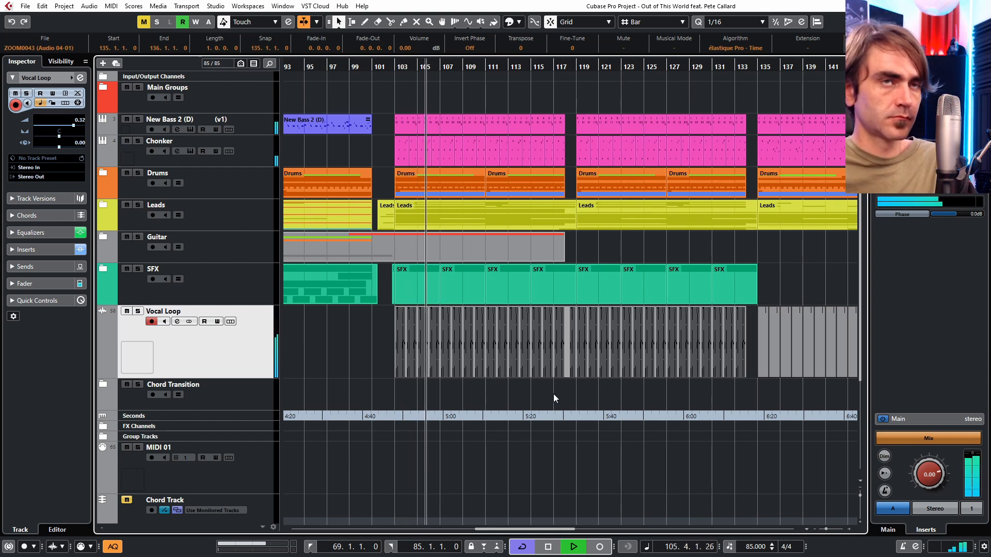
ctrl+scroll(566, 404, down, 1)
ctrl+scroll(568, 403, down, 2)
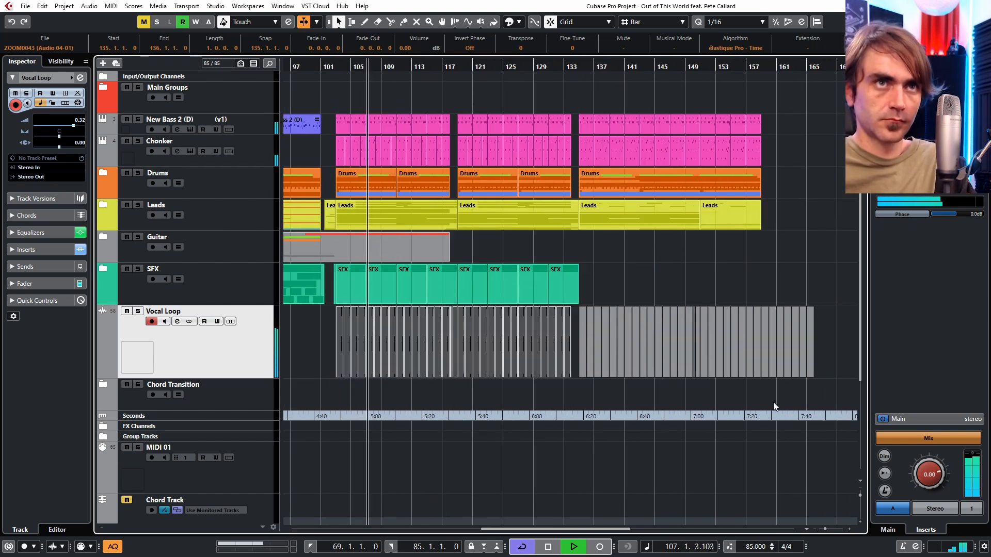
ctrl+scroll(730, 393, down, 2)
click(792, 349)
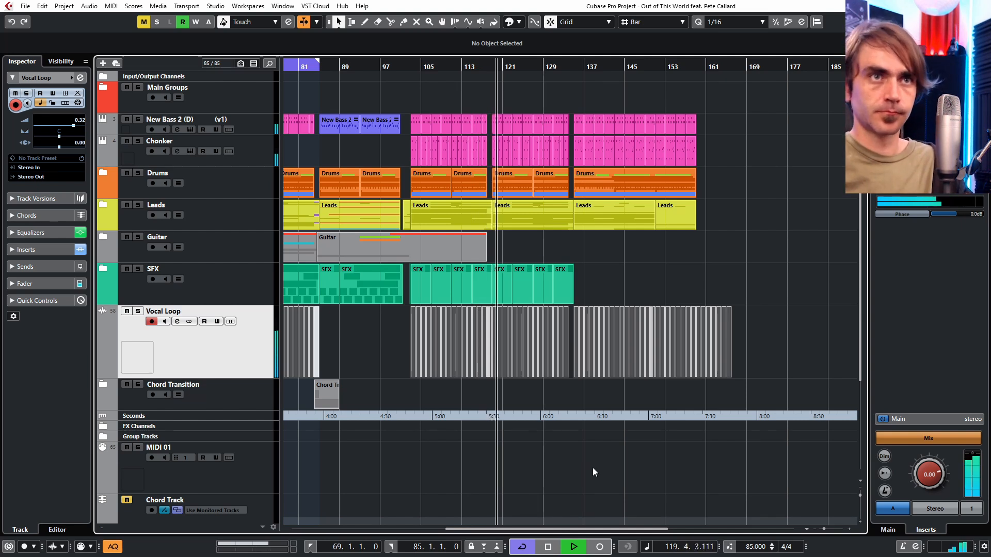
scroll(563, 471, up, 2)
scroll(559, 469, up, 1)
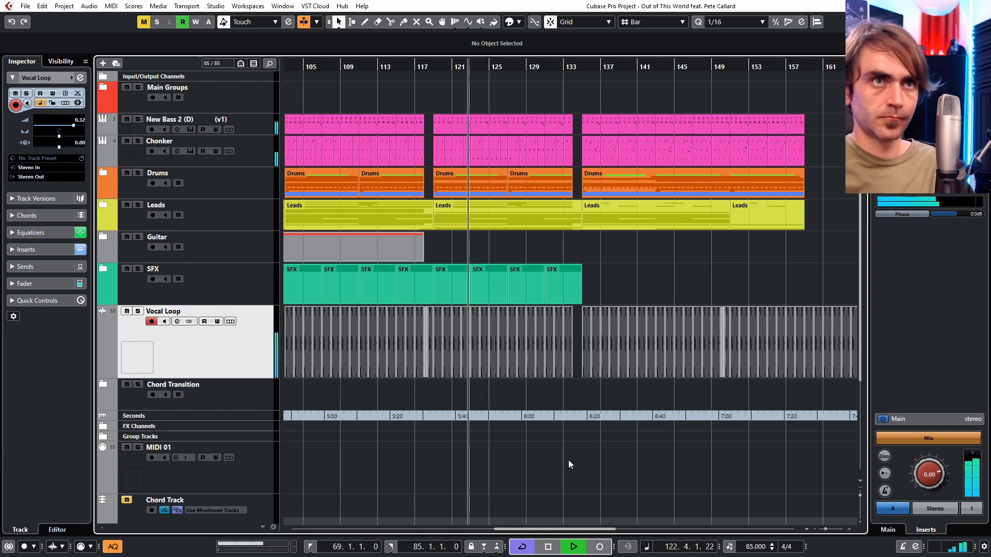
scroll(566, 460, up, 1)
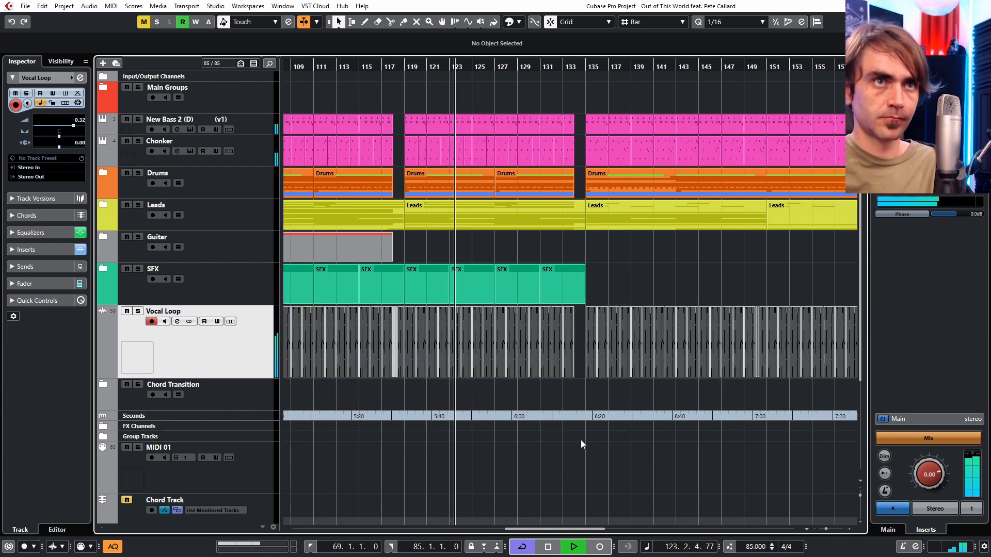
- Show Vocal Loop's Snap Heap Macro 1 automation and delete the points around bars 135 and 151, removing the final section's ramps
click(104, 372)
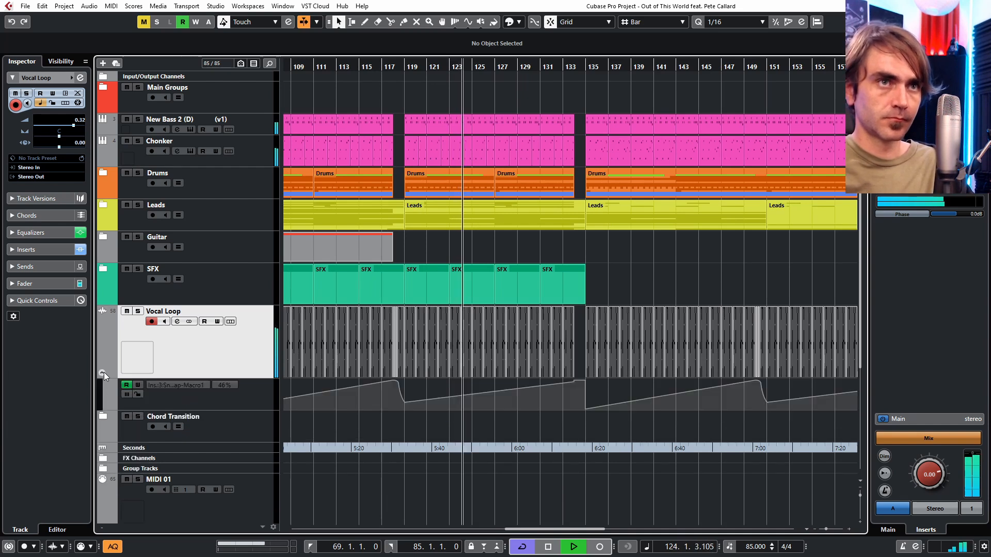
scroll(574, 429, right, 4)
drag(453, 435, 523, 404)
key(Delete)
drag(618, 423, 704, 382)
key(Delete)
key(Delete)
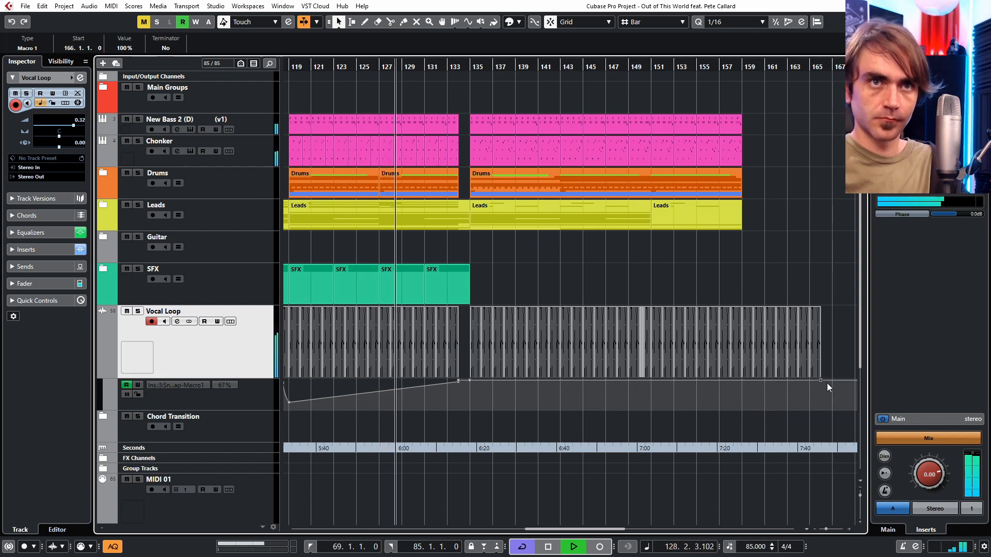
- Move the last Macro 1 automation point earlier to about bar 159 at a lower value, and hide the Vocal Loop's automation lane
drag(820, 380, 741, 395)
click(101, 373)
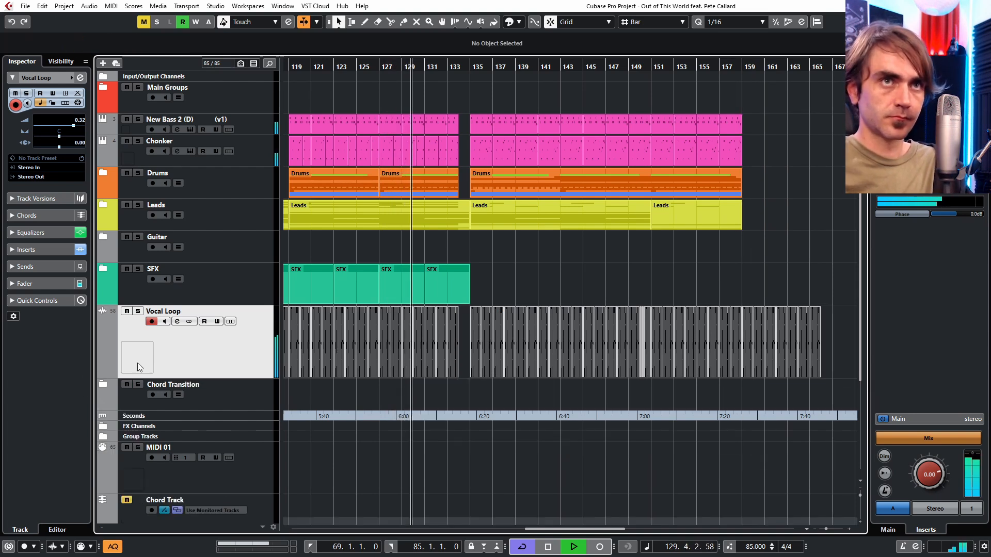
key(g)
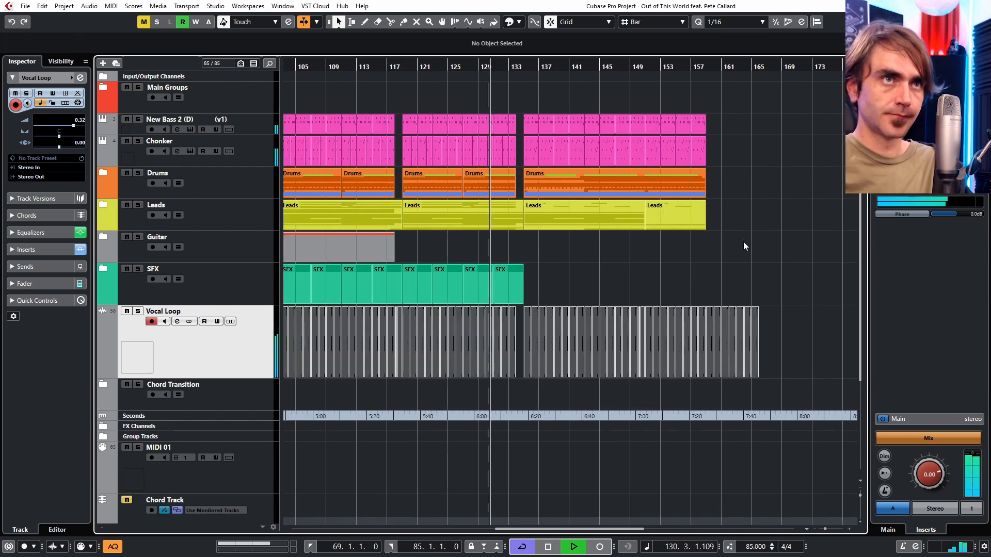